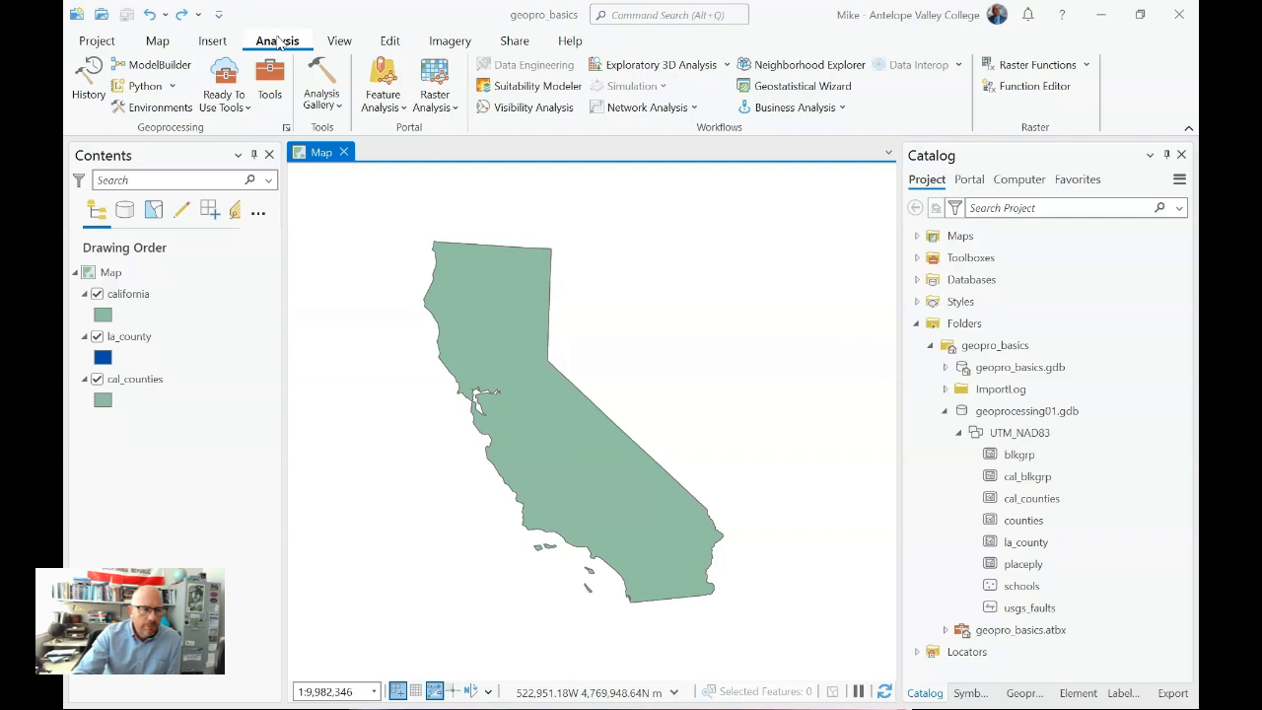
# - Set the geoprocessing environment's current workspace to the UTM_NAD83 feature dataset in geoprocessing01.gdb, inside the geopro_basics project folder
pyautogui.click(173, 111)
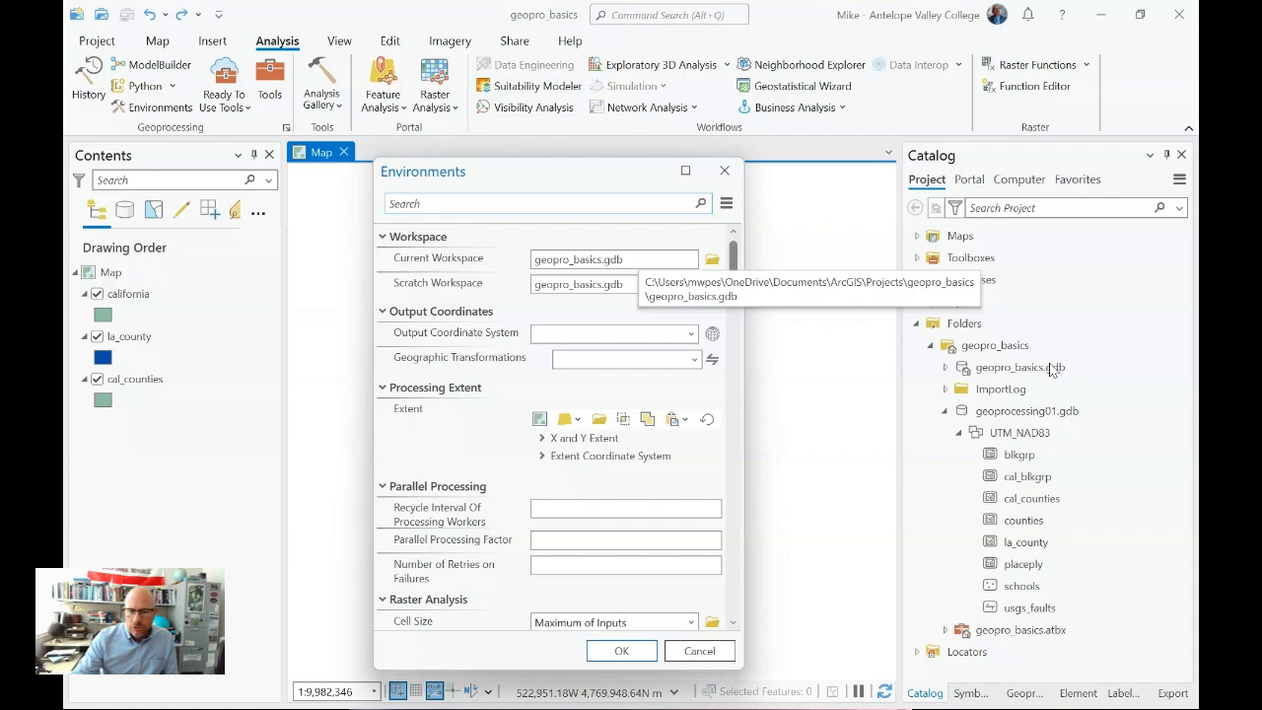
pyautogui.click(712, 259)
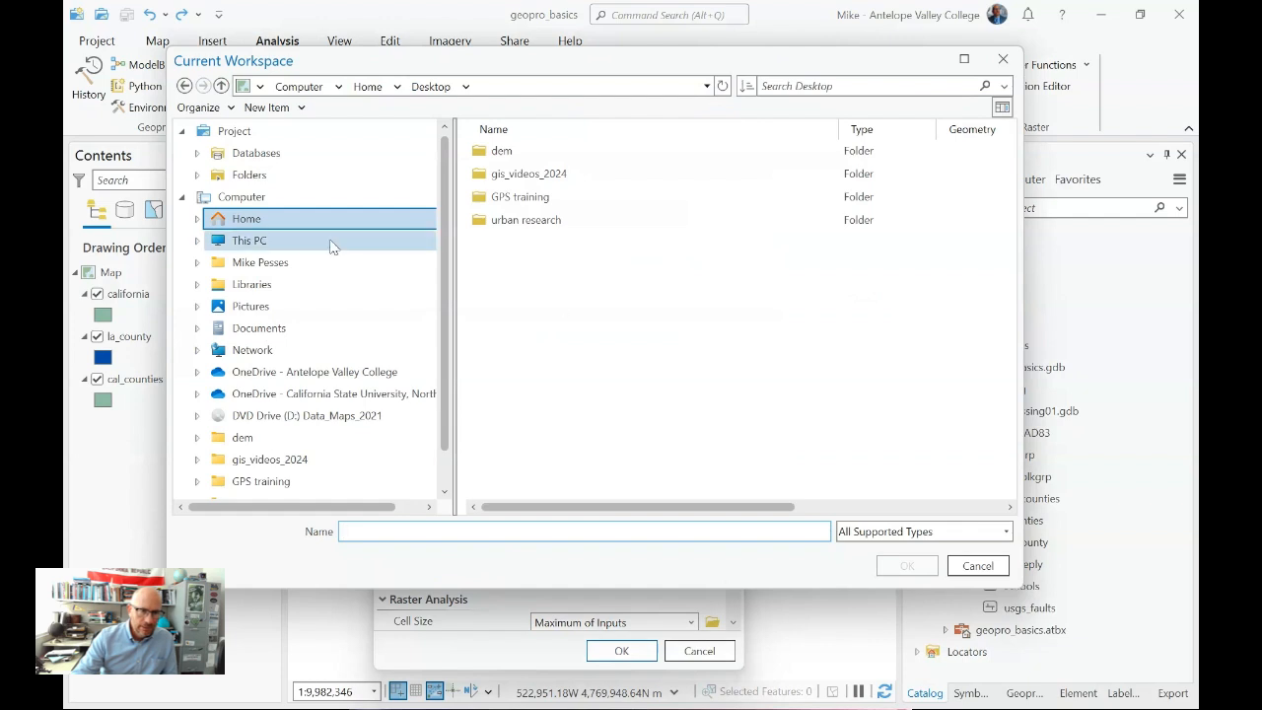
pyautogui.click(245, 178)
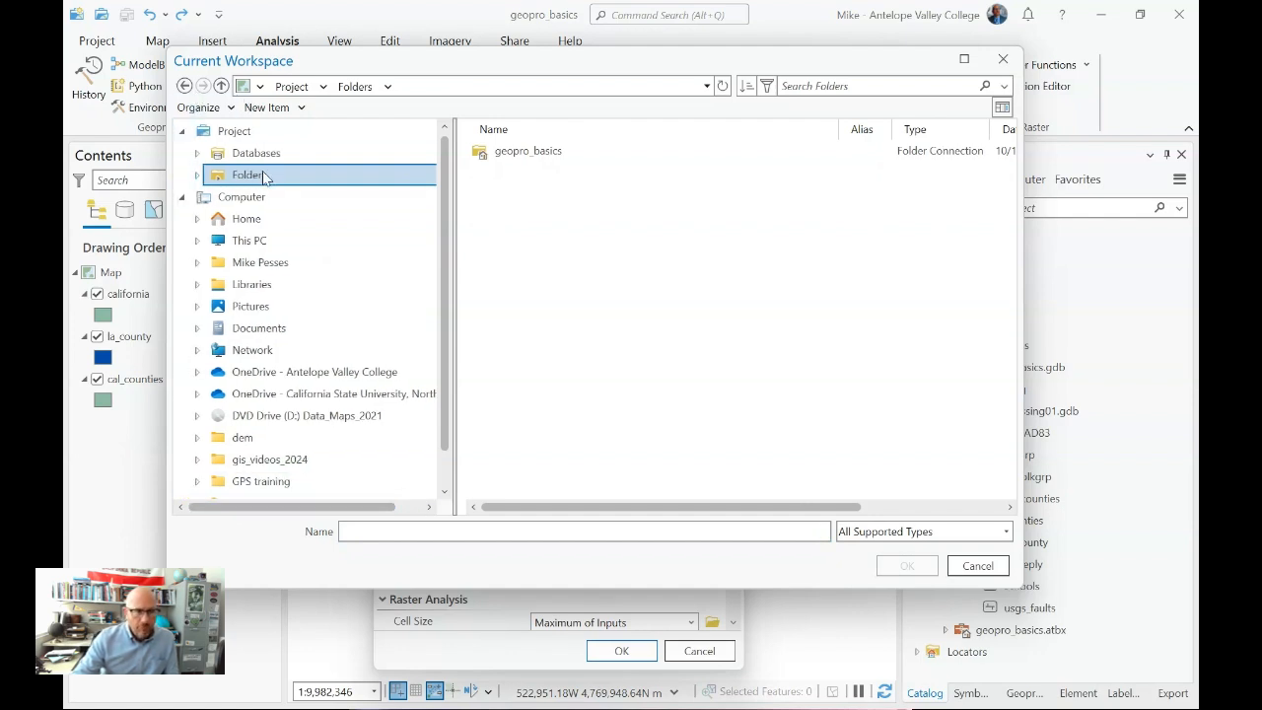
pyautogui.doubleClick(530, 155)
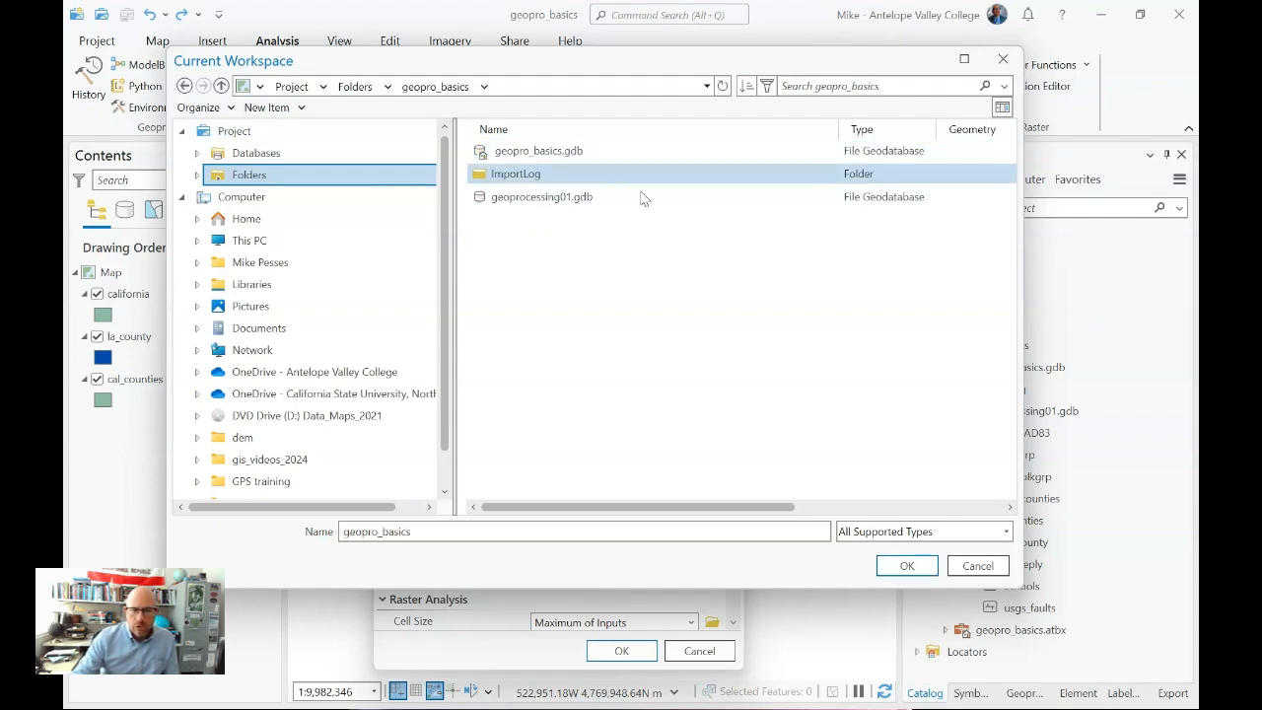
pyautogui.doubleClick(555, 202)
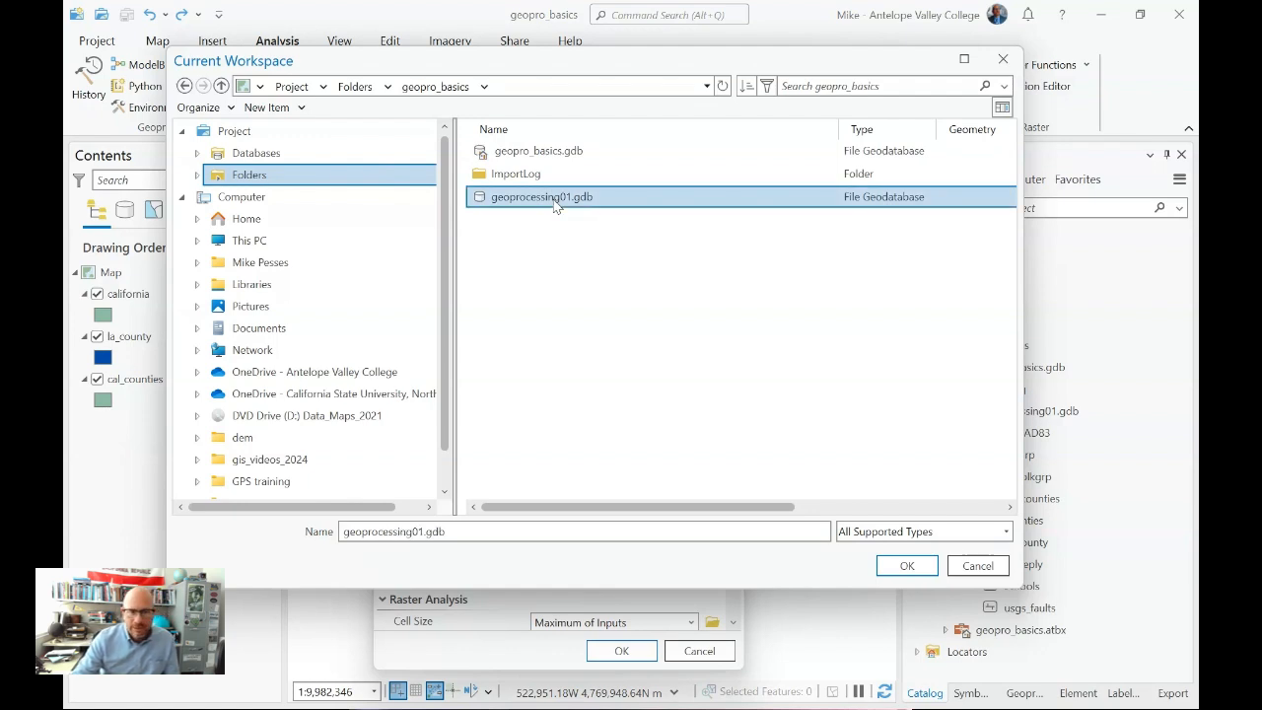
pyautogui.click(524, 158)
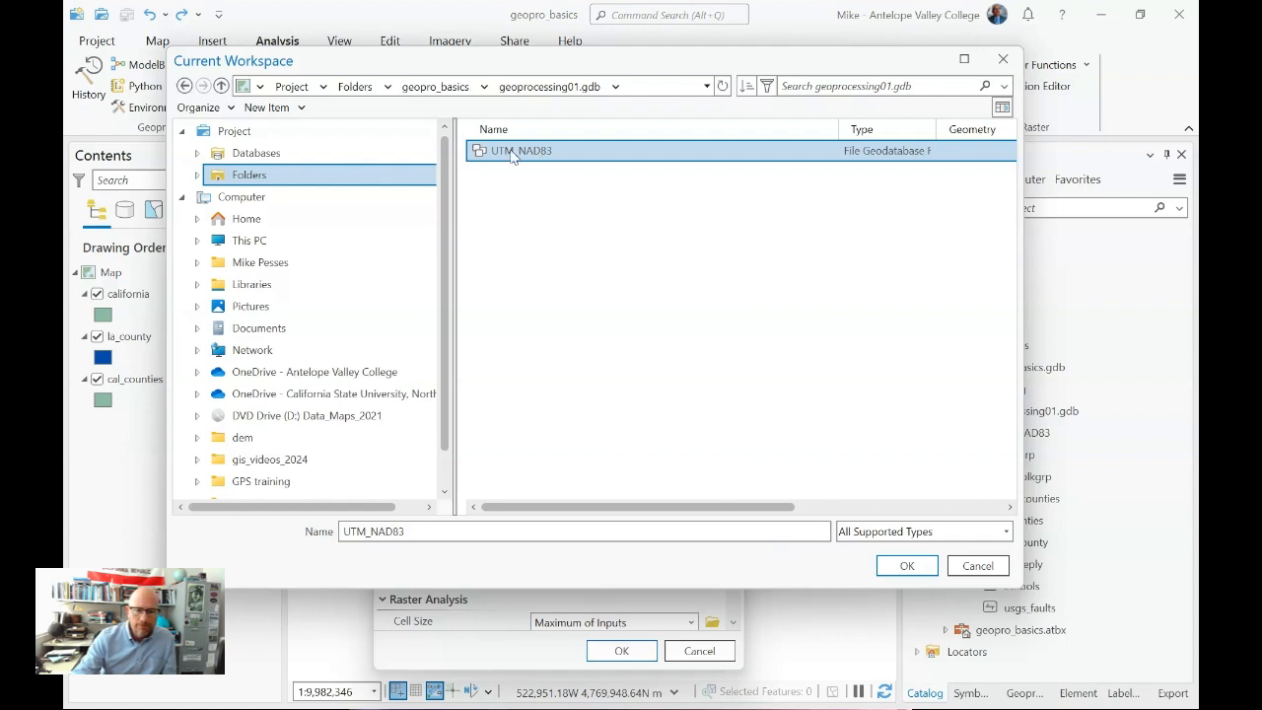
pyautogui.click(907, 565)
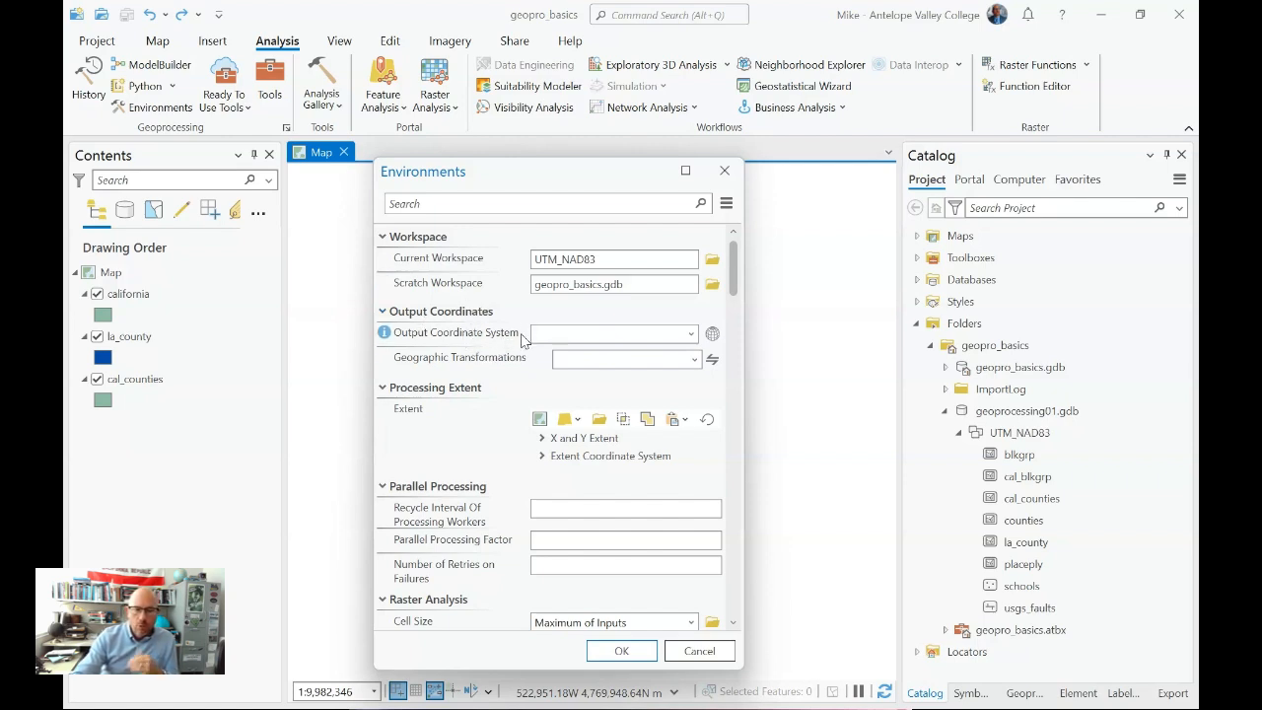
# - Set the environment's output coordinate system to NAD_1983_UTM_Zone_11N from an existing layer, apply the settings and save the project
pyautogui.click(691, 335)
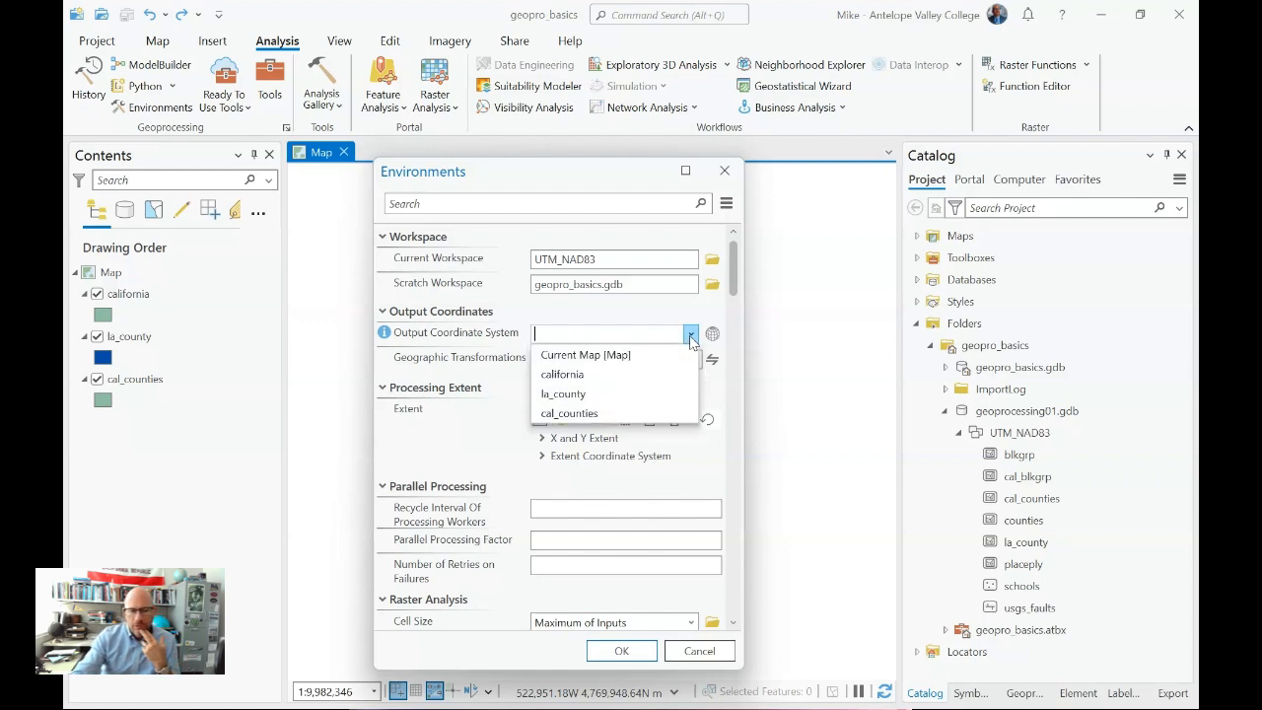
pyautogui.click(583, 382)
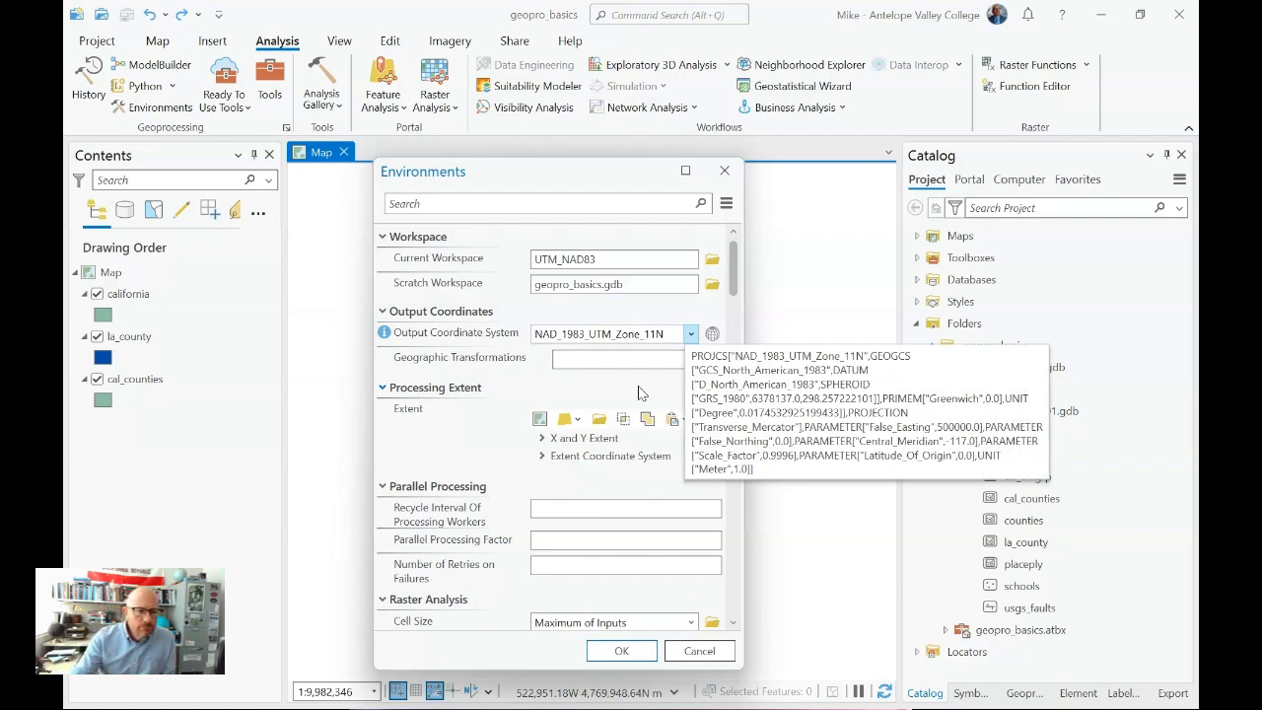
pyautogui.click(622, 653)
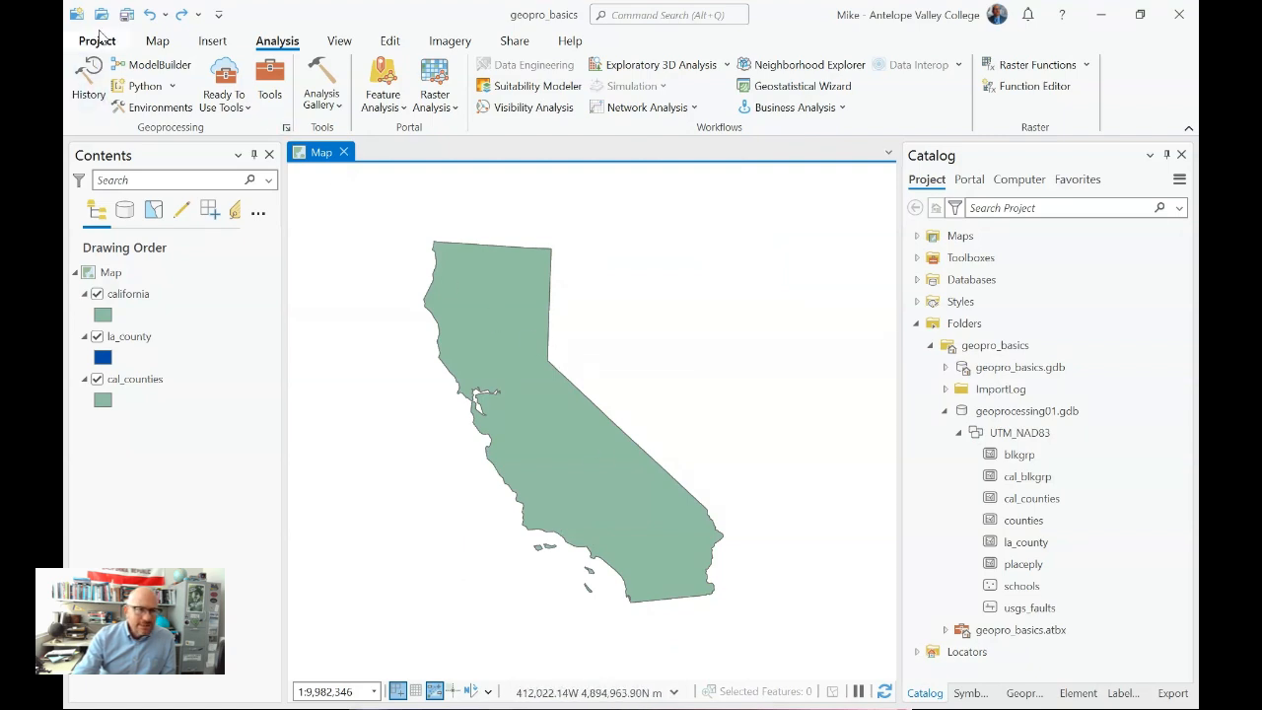
pyautogui.click(128, 15)
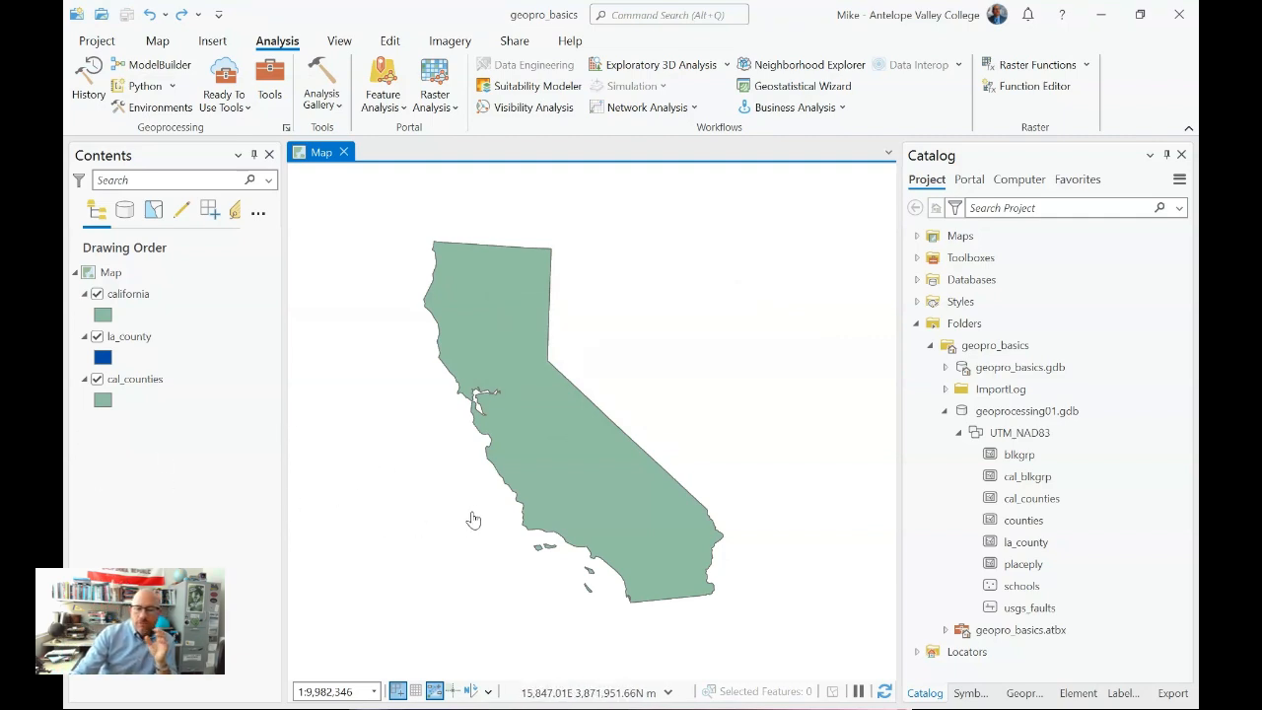
# - Remove the california and cal_counties layers from the map
pyautogui.click(176, 340)
pyautogui.click(150, 299)
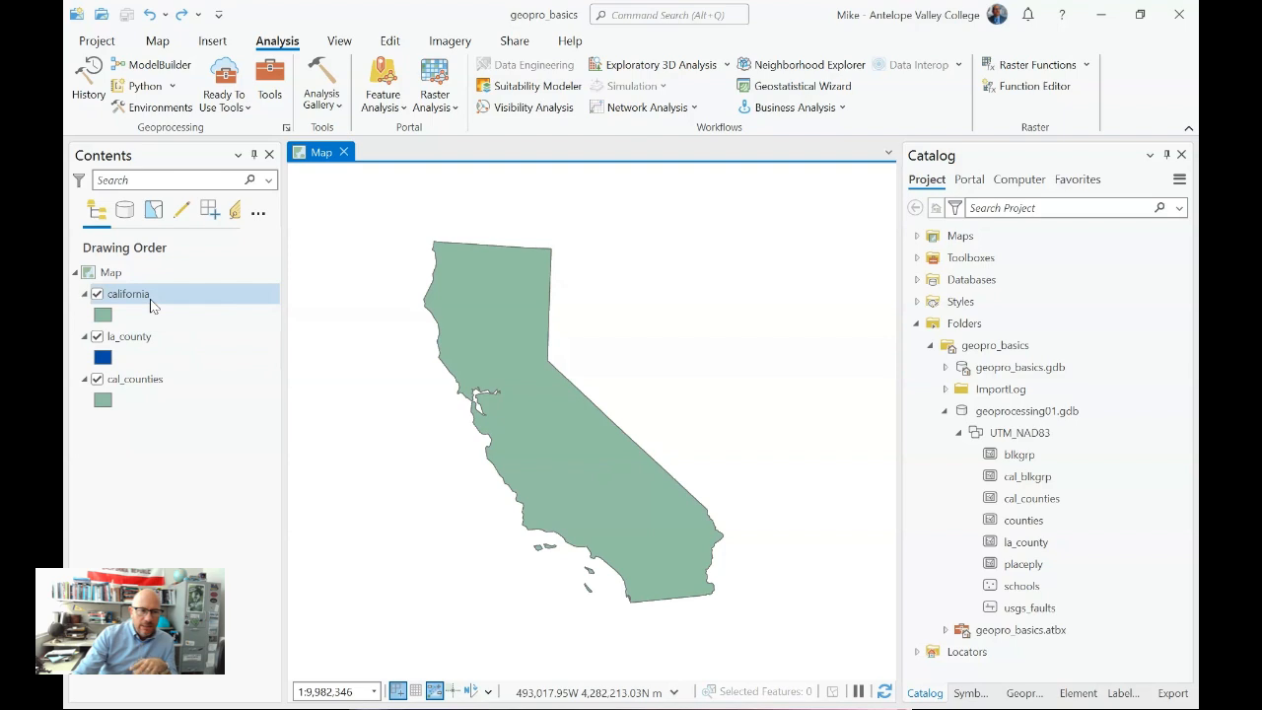
pyautogui.rightClick(150, 299)
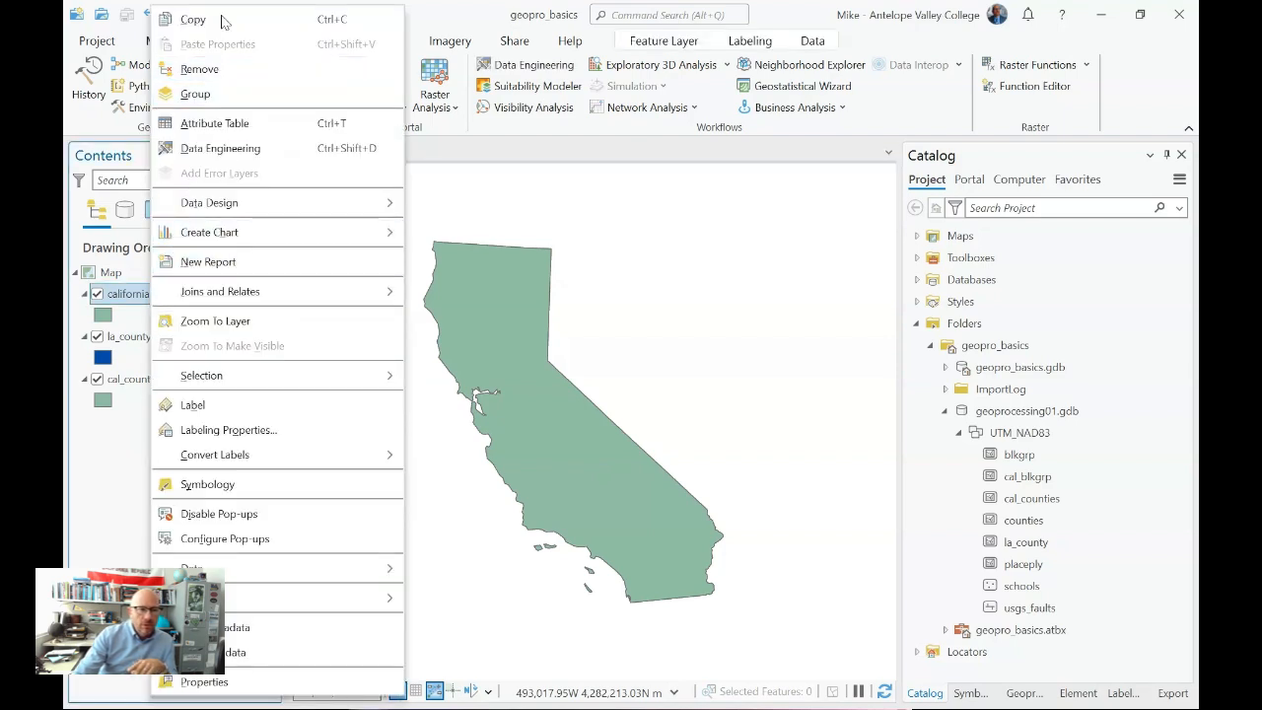
pyautogui.click(226, 73)
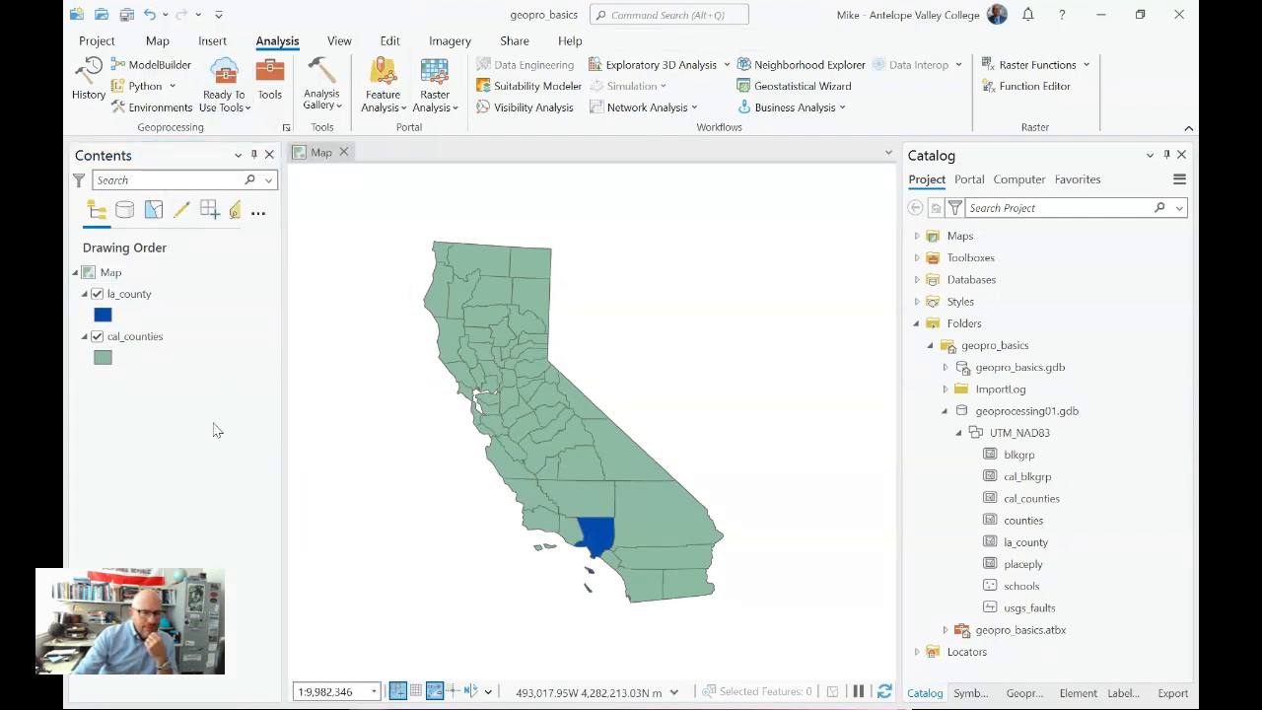
pyautogui.click(164, 337)
pyautogui.rightClick(163, 336)
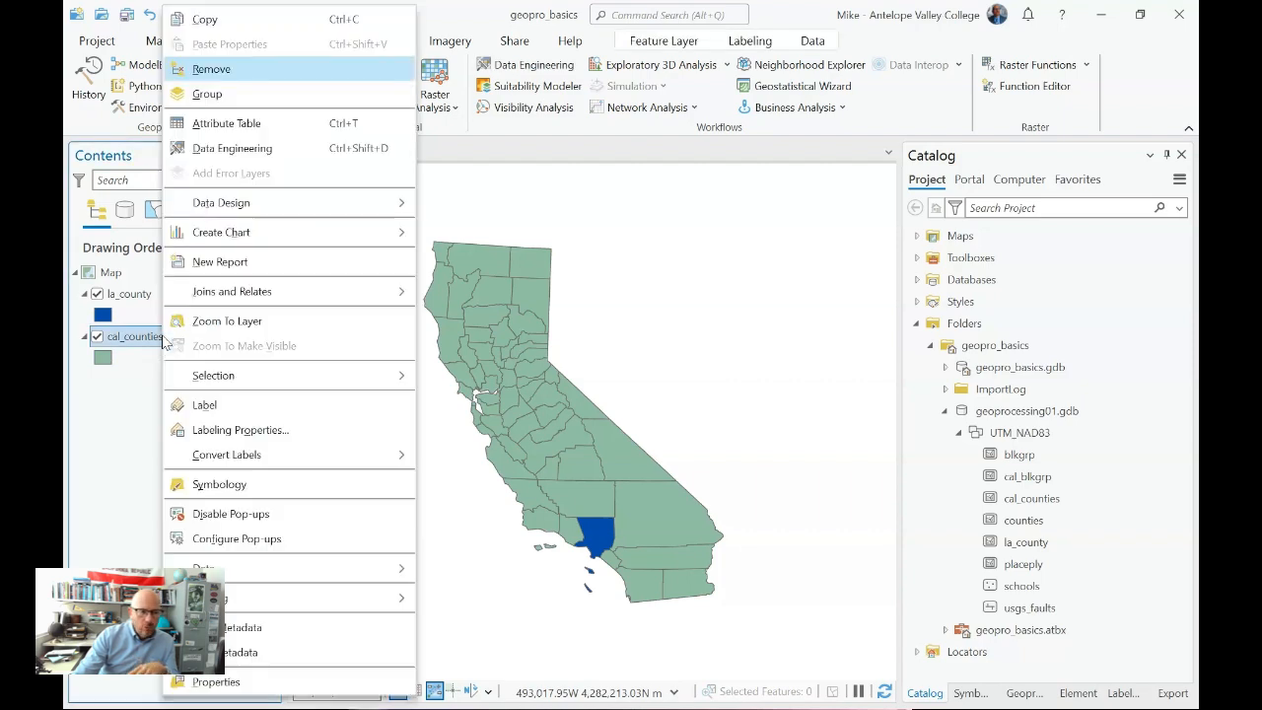
pyautogui.click(210, 69)
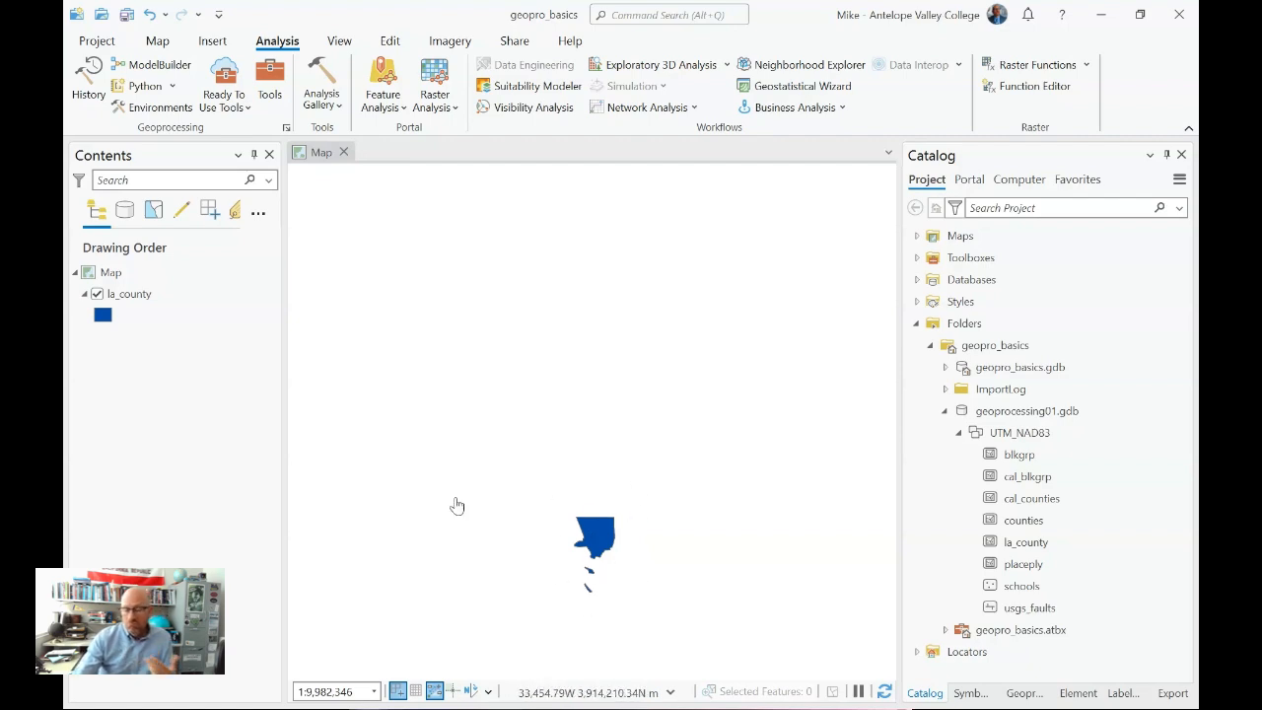
# - Zoom the map to the la_county layer and save the project
pyautogui.click(141, 295)
pyautogui.rightClick(141, 295)
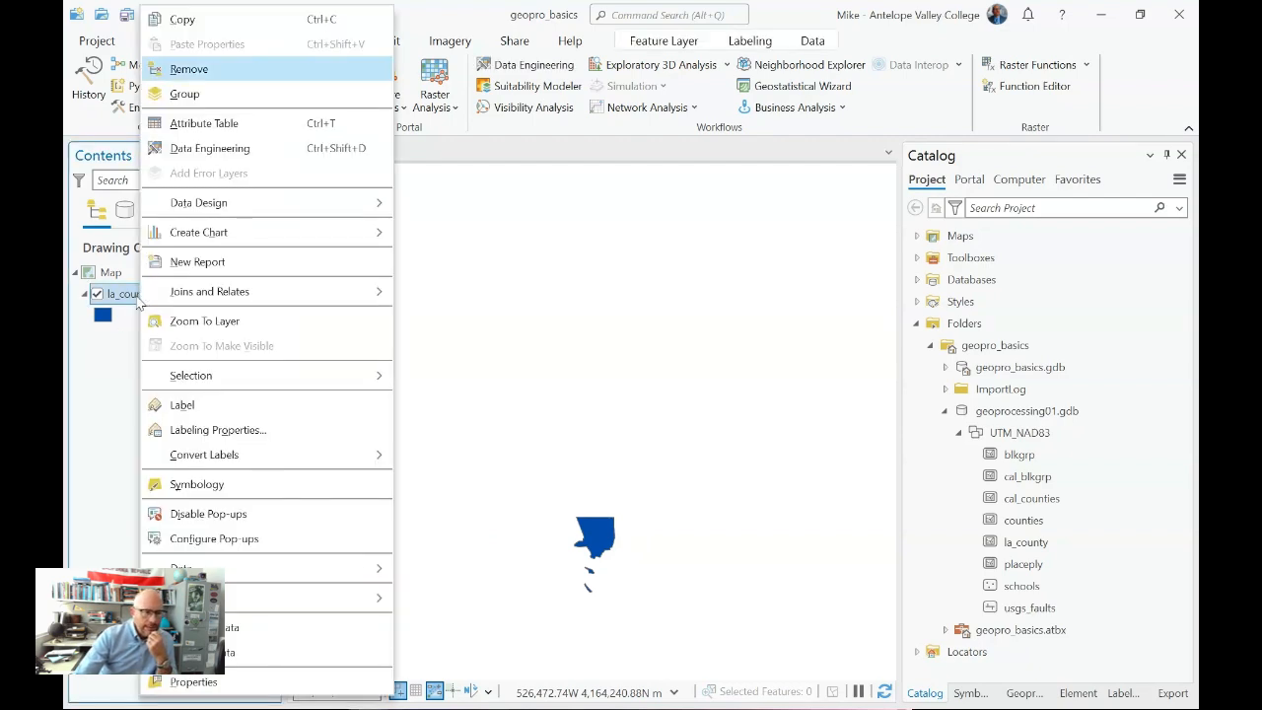
pyautogui.click(219, 326)
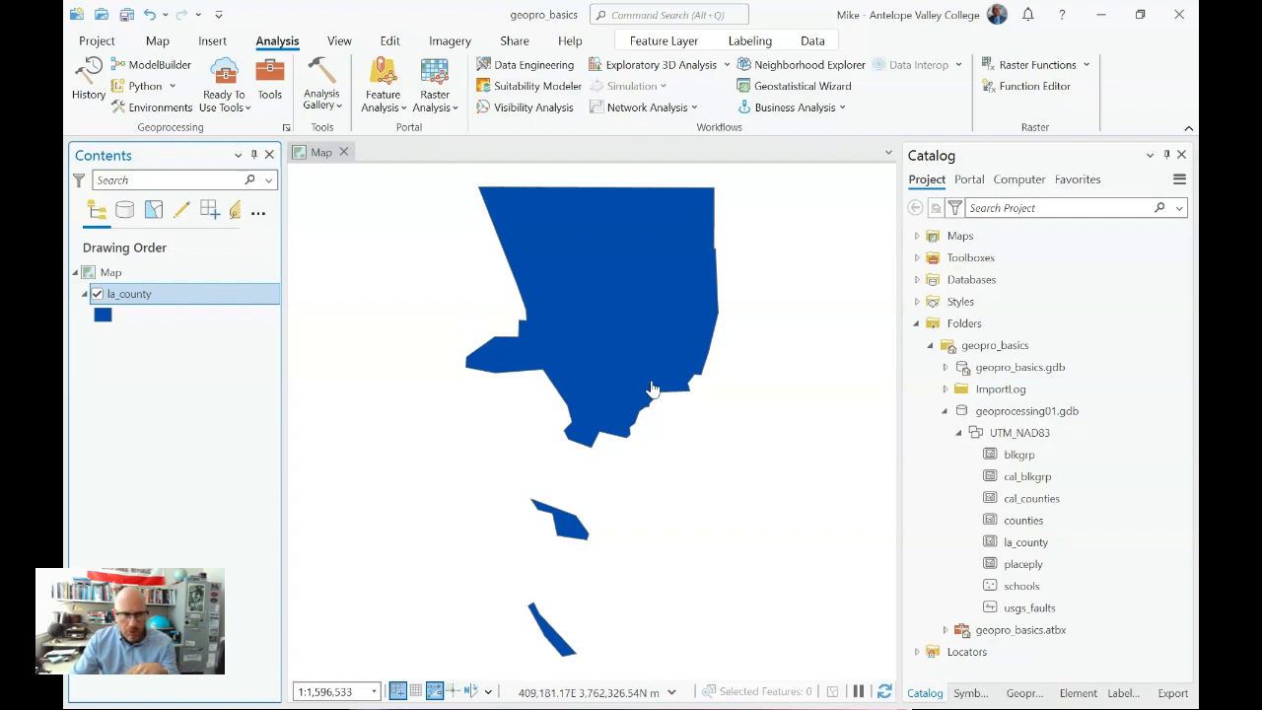
pyautogui.click(126, 15)
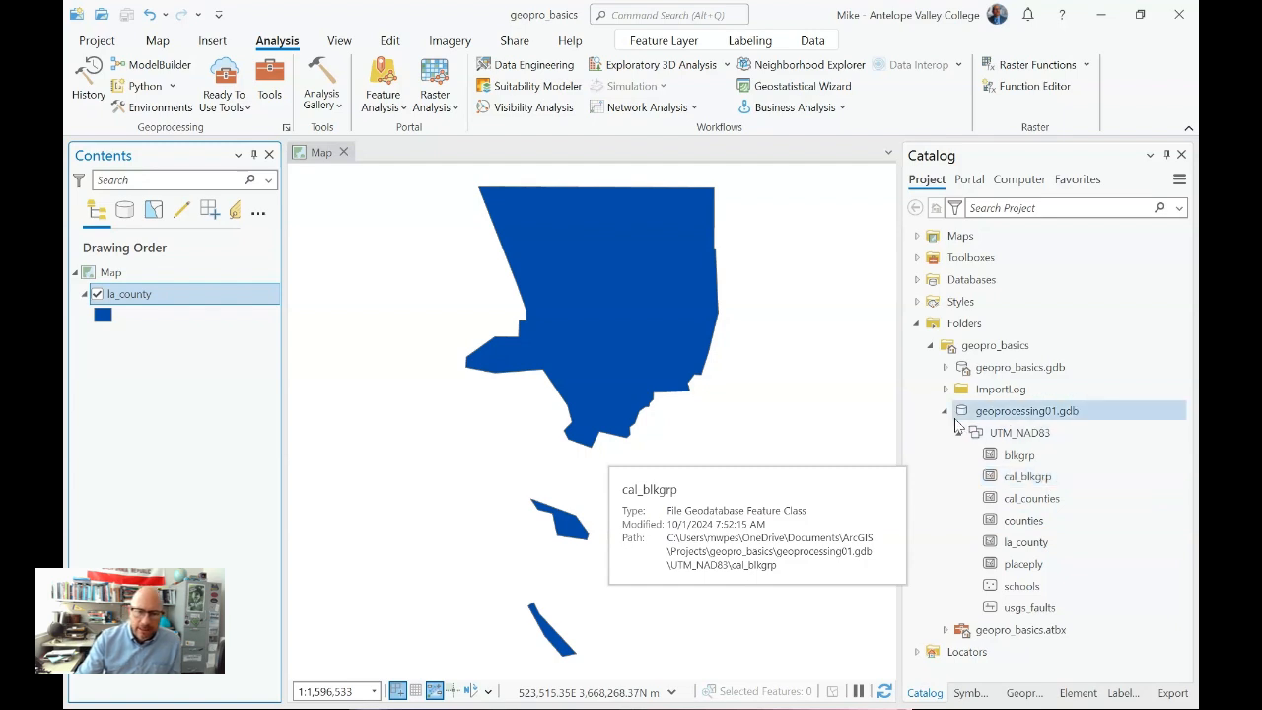
# - Add the cal_blkgrp feature class from the UTM_NAD83 dataset to the map
pyautogui.click(1028, 475)
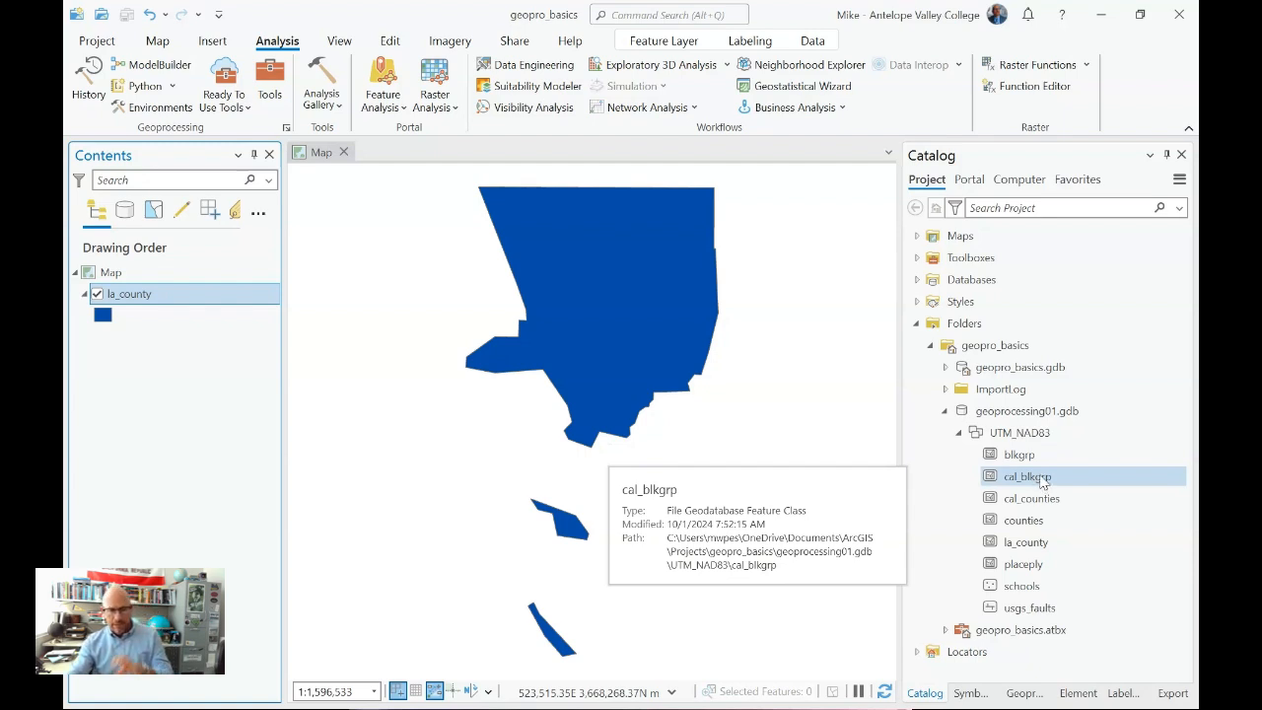
pyautogui.click(1042, 478)
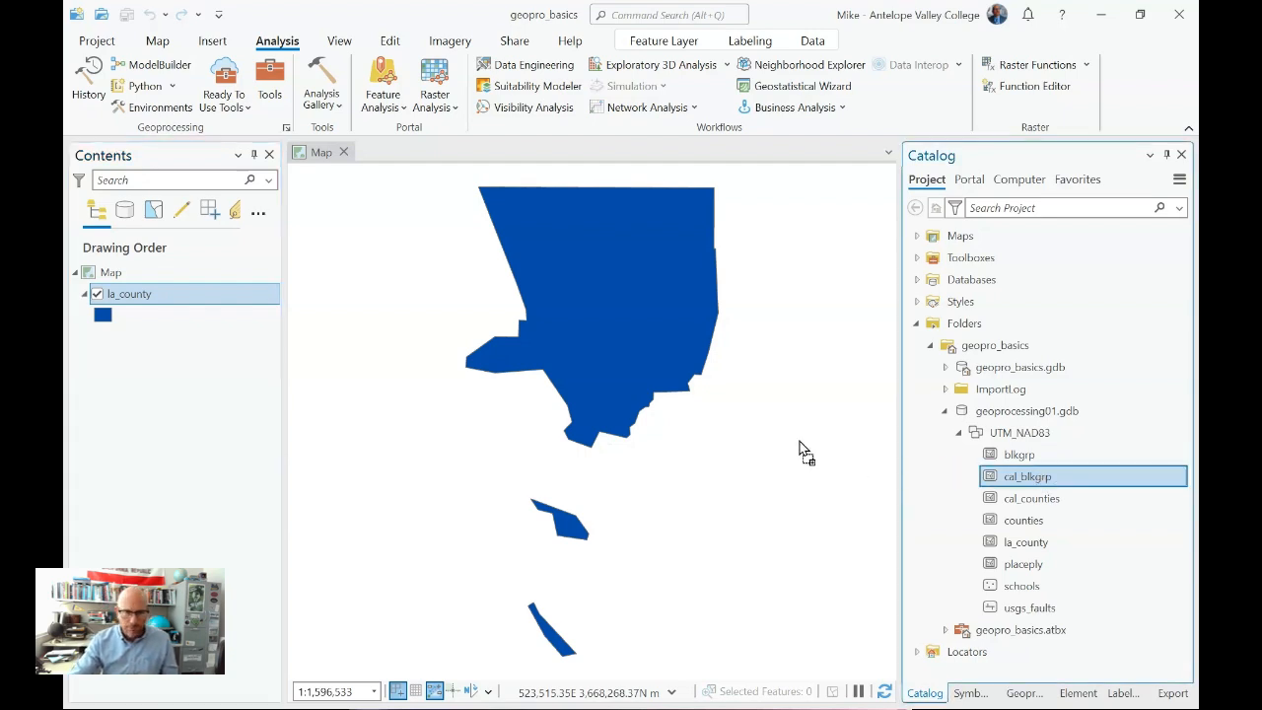
pyautogui.moveTo(800, 448); pyautogui.dragTo(803, 446)
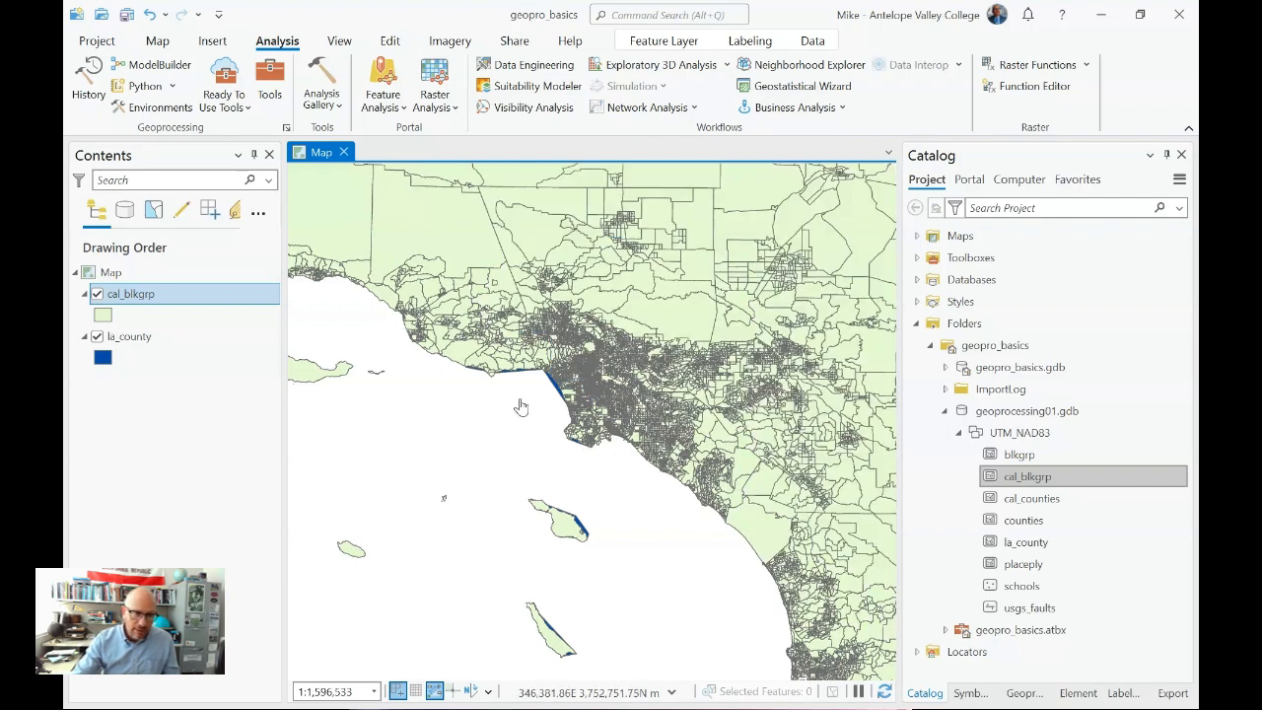
# - Examine how the la_county boundary compares with the cal_blkgrp block groups along the Los Angeles coast and inland
pyautogui.scroll(5, 586, 446)
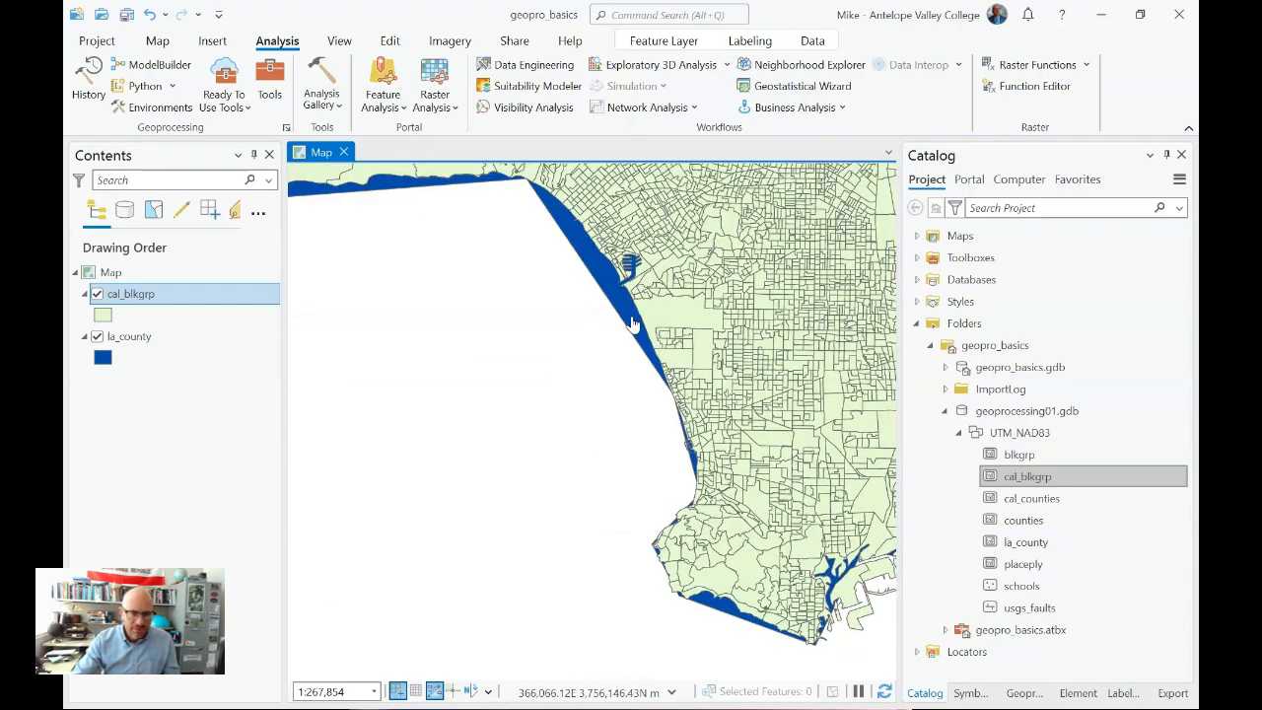
pyautogui.moveTo(633, 325); pyautogui.dragTo(547, 499)
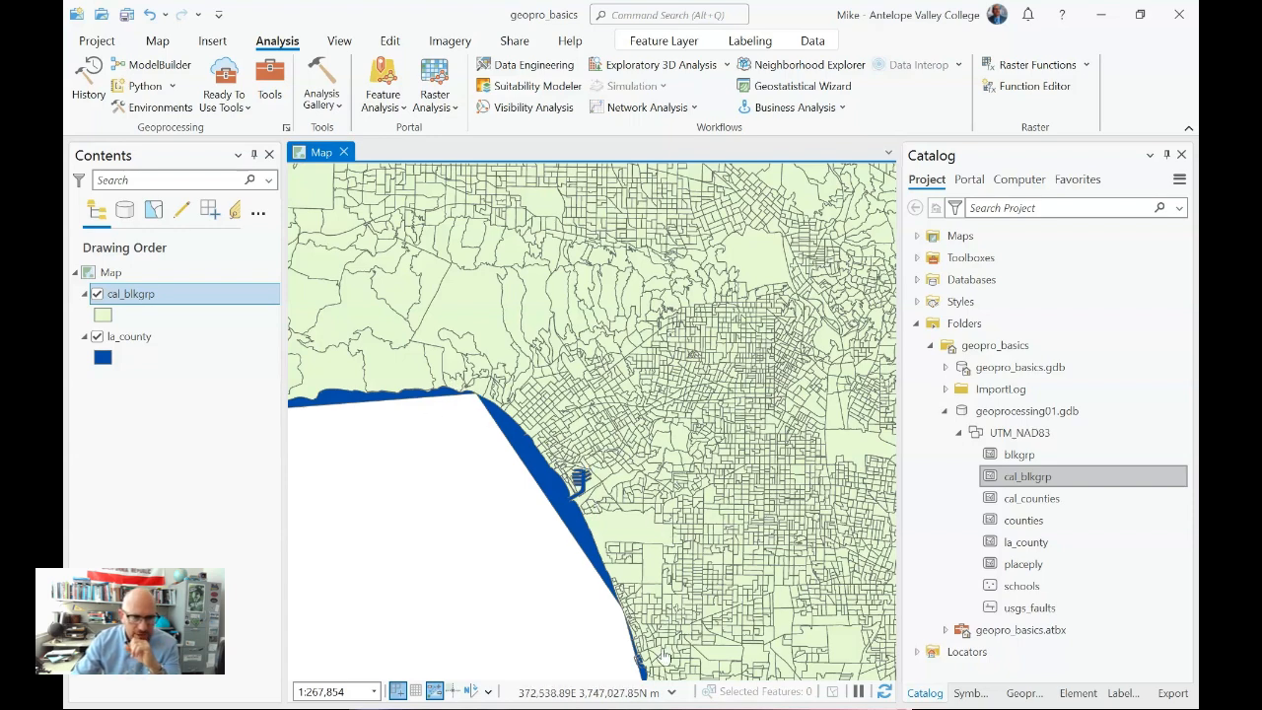
pyautogui.scroll(-2, 745, 559)
pyautogui.scroll(-3, 745, 559)
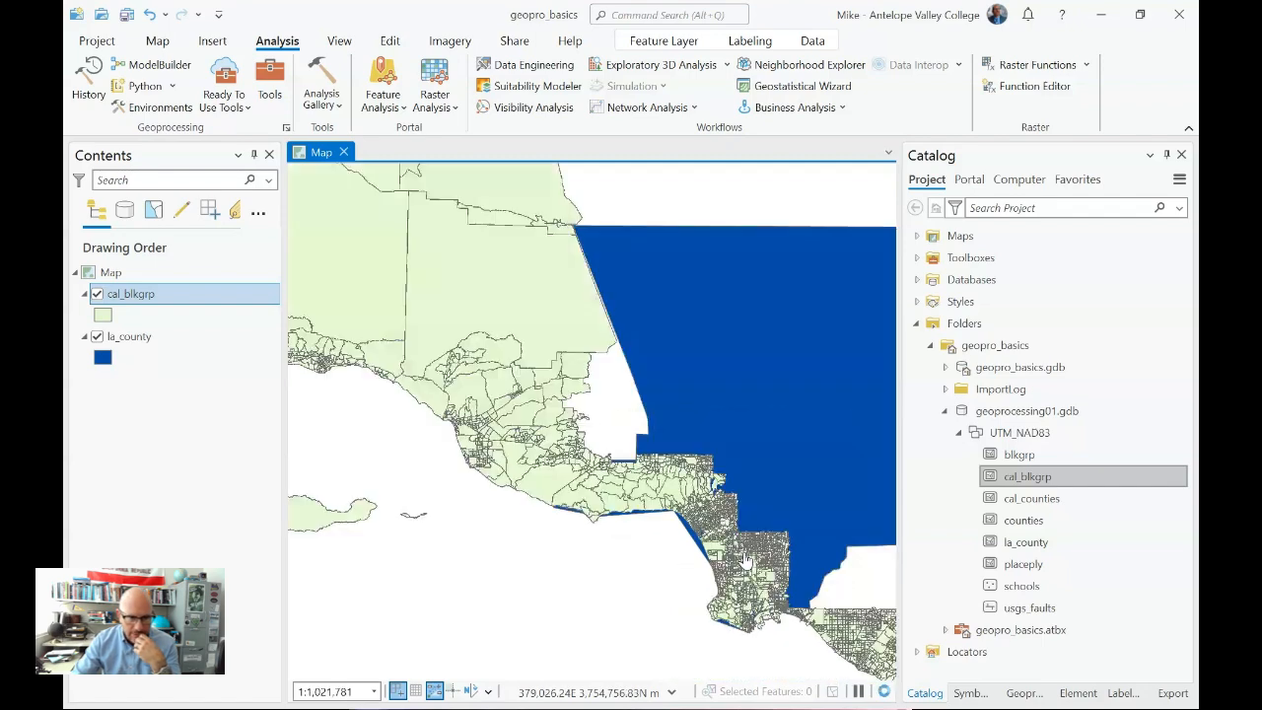
pyautogui.moveTo(741, 449); pyautogui.dragTo(527, 399)
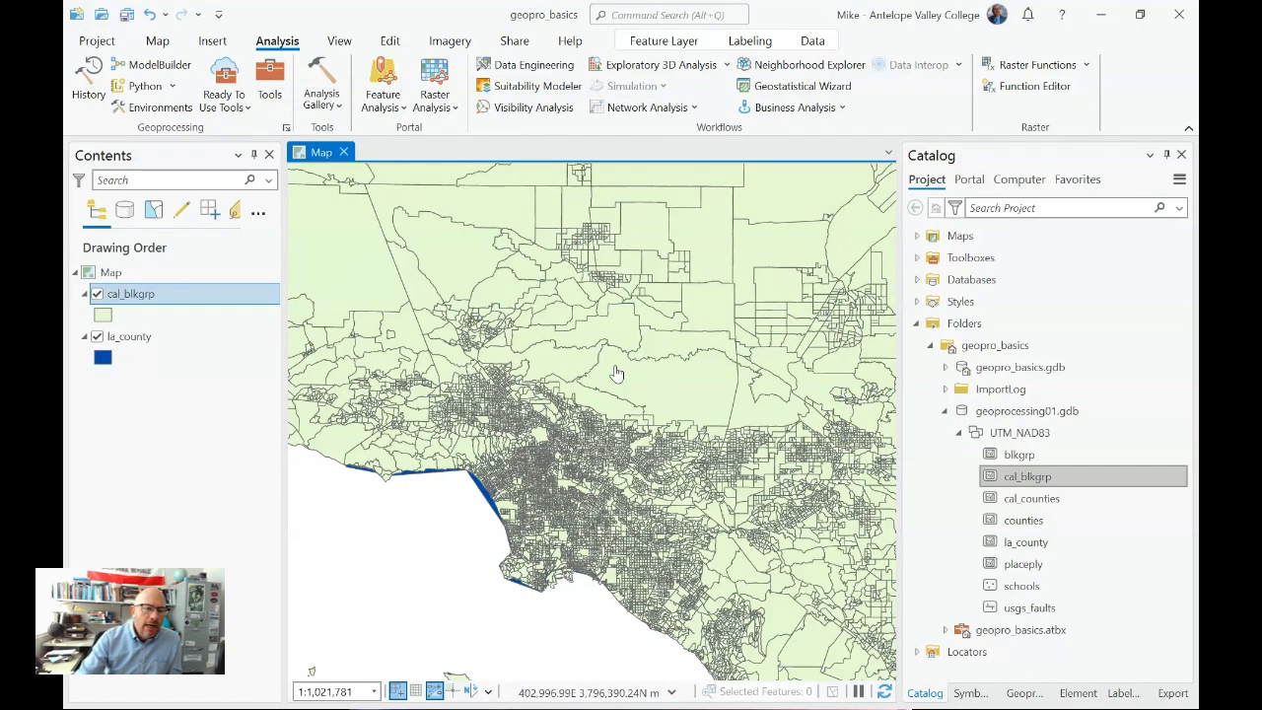
pyautogui.moveTo(599, 338); pyautogui.dragTo(635, 347)
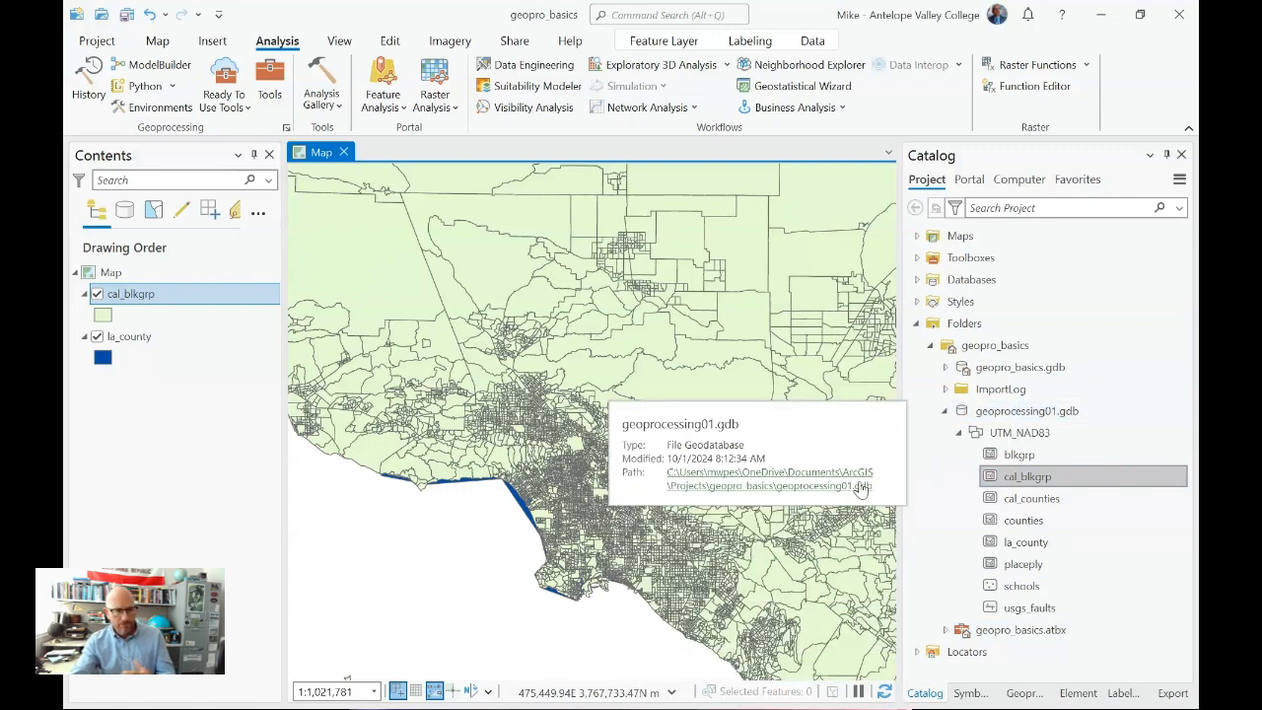
# - Search the geoprocessing tools for "clip" and look through the matching tools
pyautogui.click(270, 83)
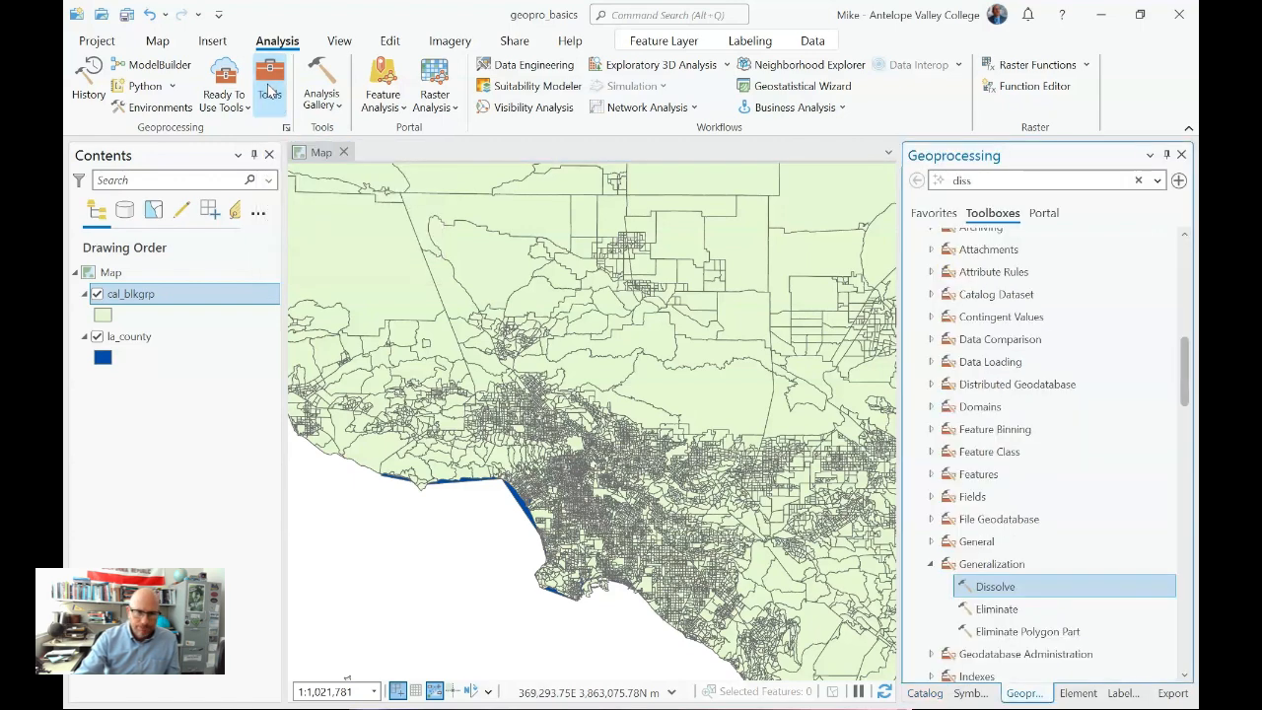
pyautogui.doubleClick(995, 180)
pyautogui.write('clip')
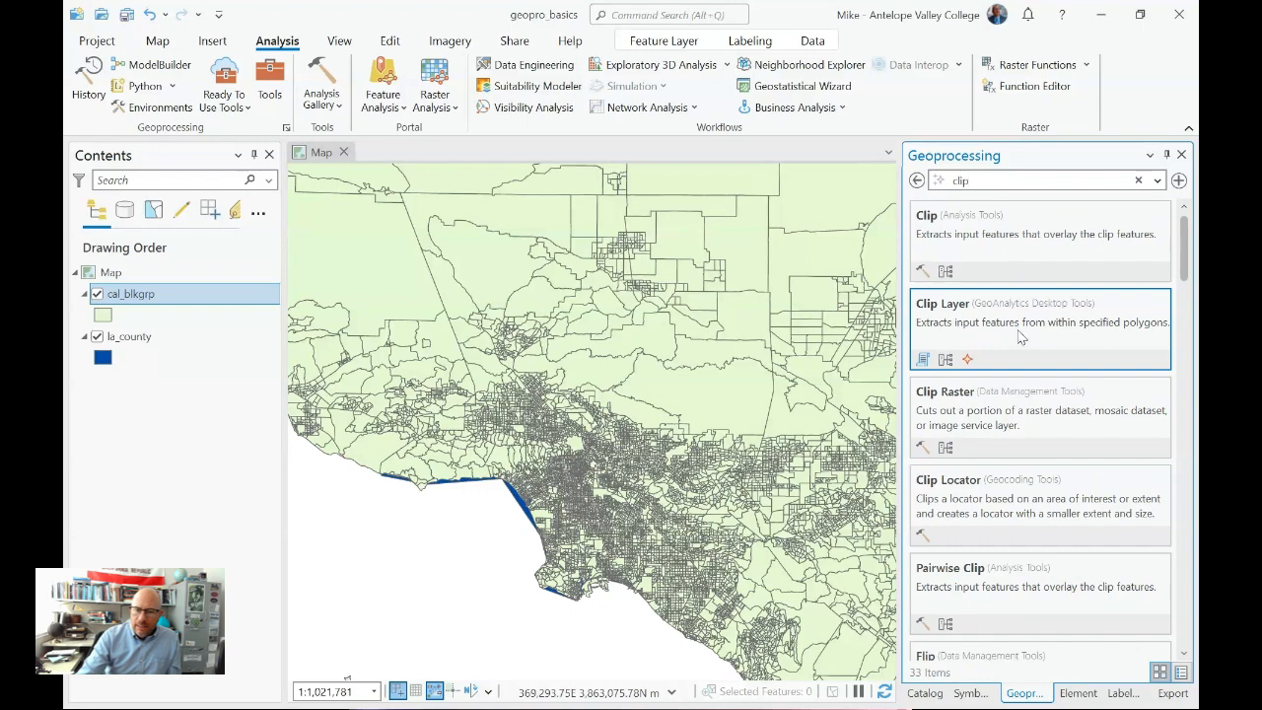
pyautogui.scroll(-1, 1035, 377)
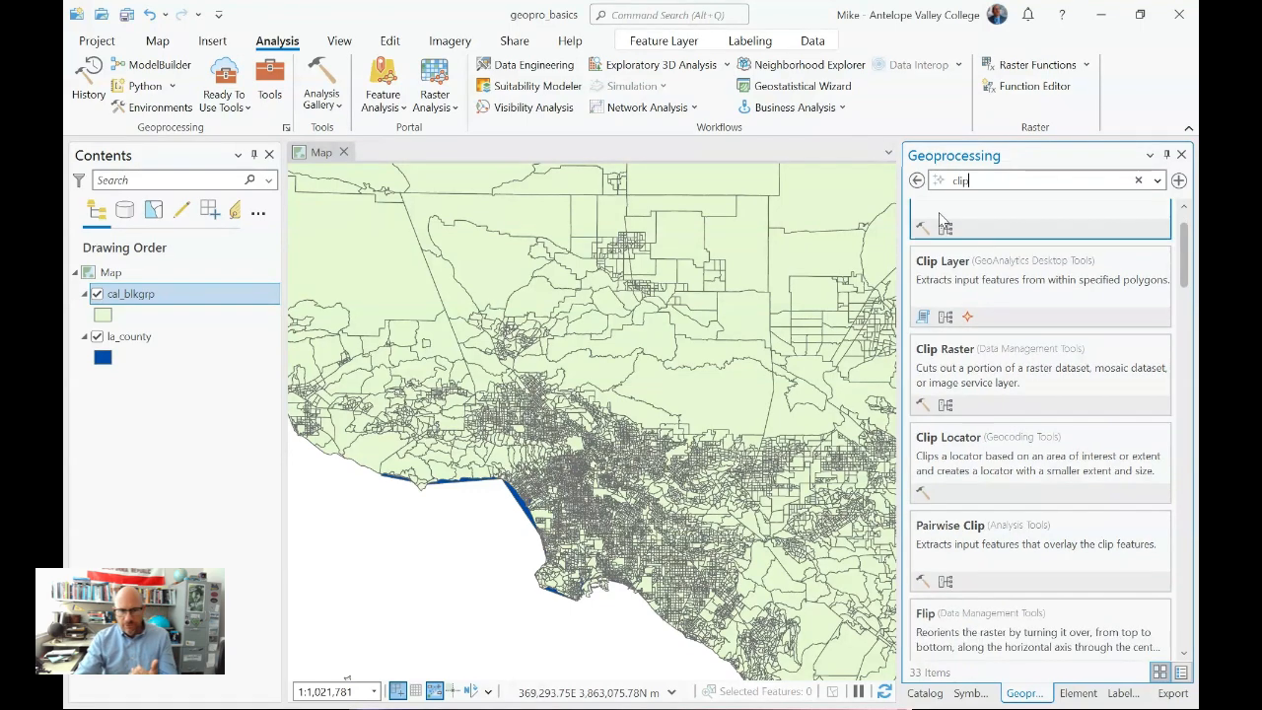
pyautogui.scroll(1, 1043, 332)
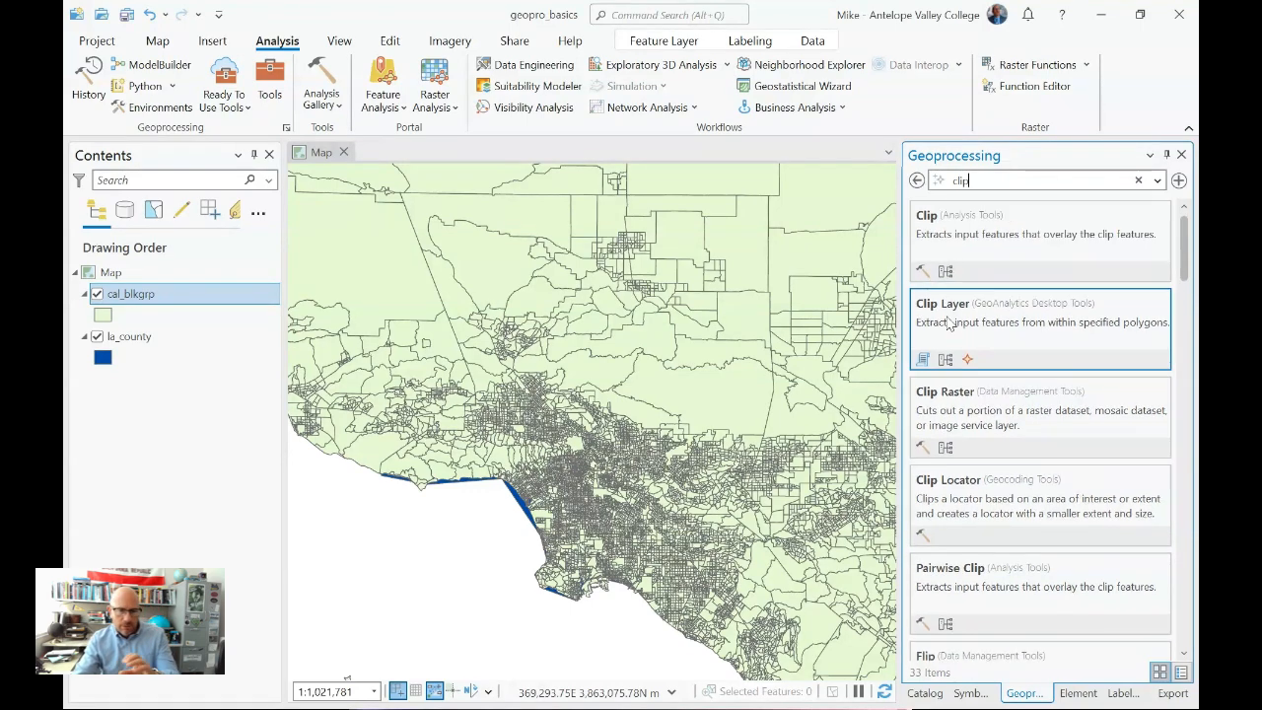
pyautogui.scroll(-3, 956, 471)
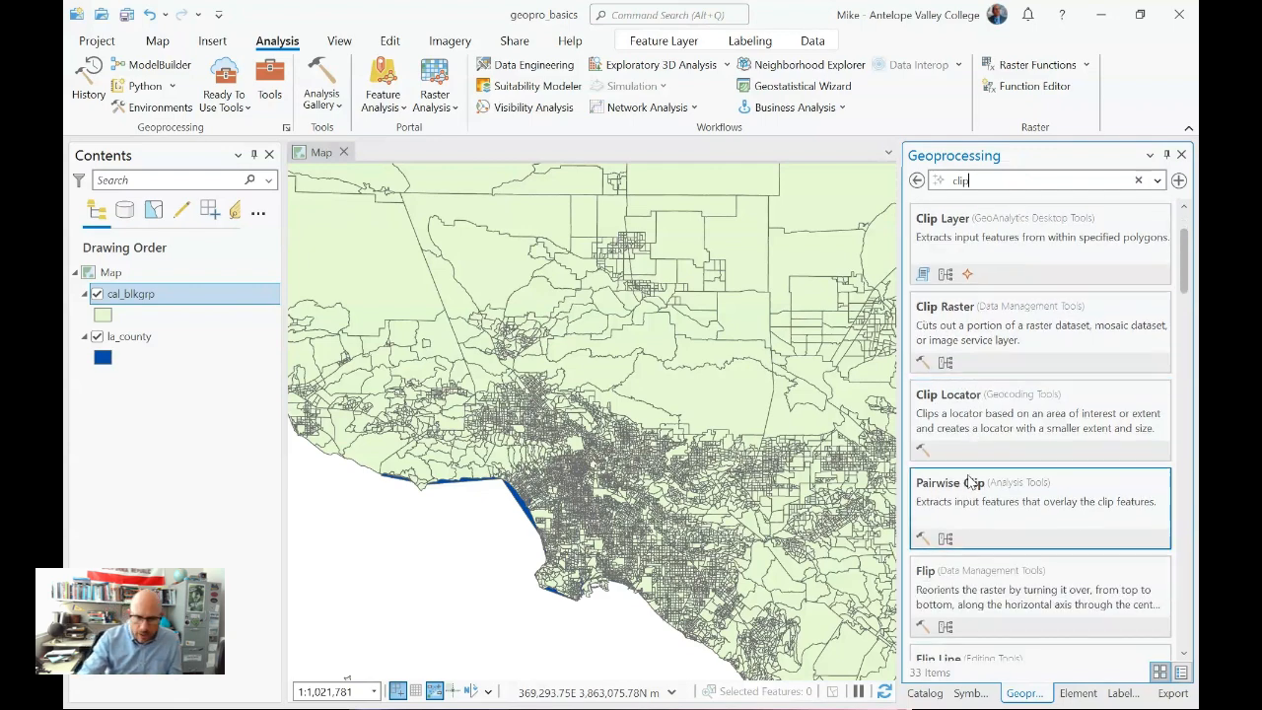
pyautogui.scroll(-2, 981, 495)
pyautogui.scroll(5, 972, 414)
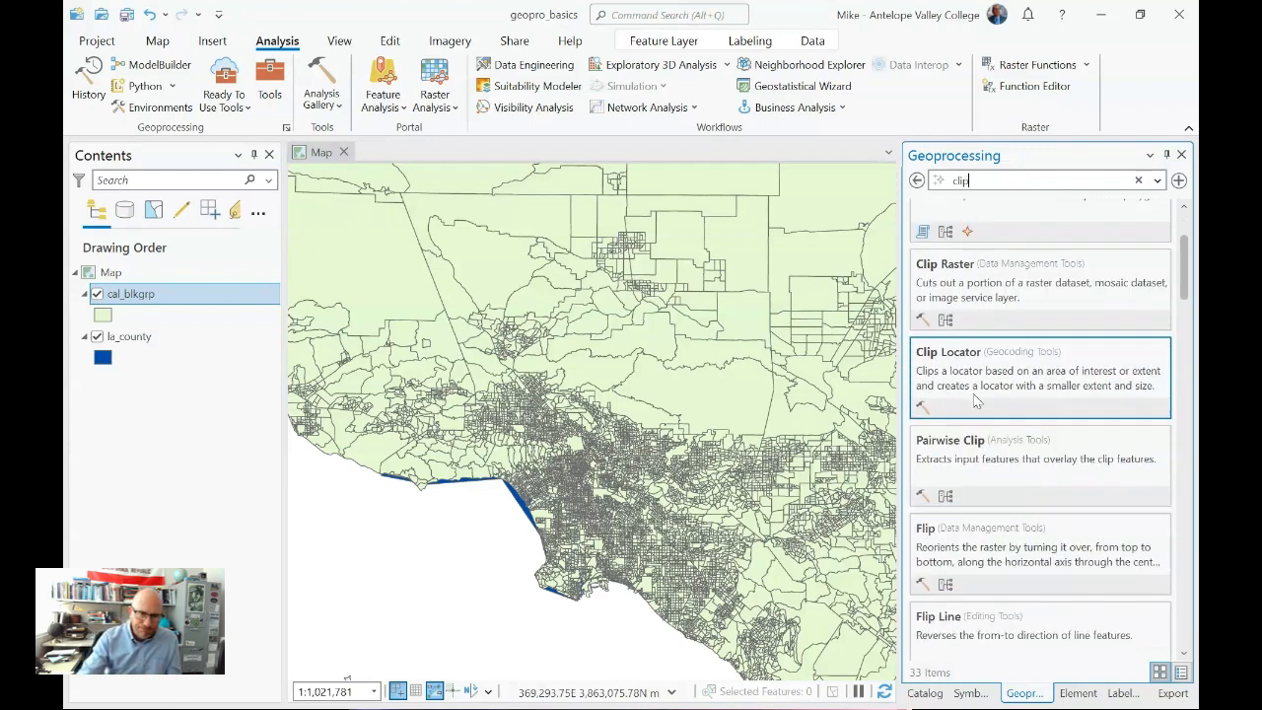
pyautogui.click(1033, 184)
pyautogui.write('batch')
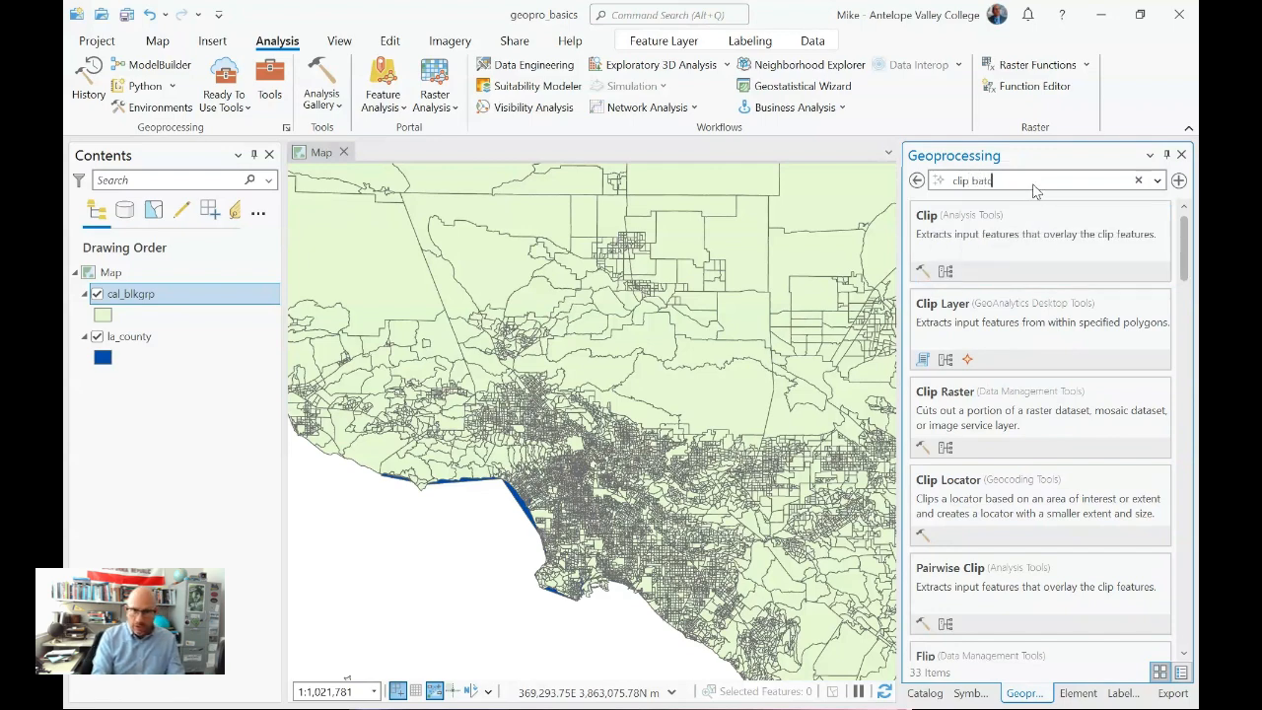
pyautogui.press('BackSpace')
pyautogui.press('BackSpace')
pyautogui.press('BackSpace')
pyautogui.press('BackSpace')
pyautogui.press('BackSpace')
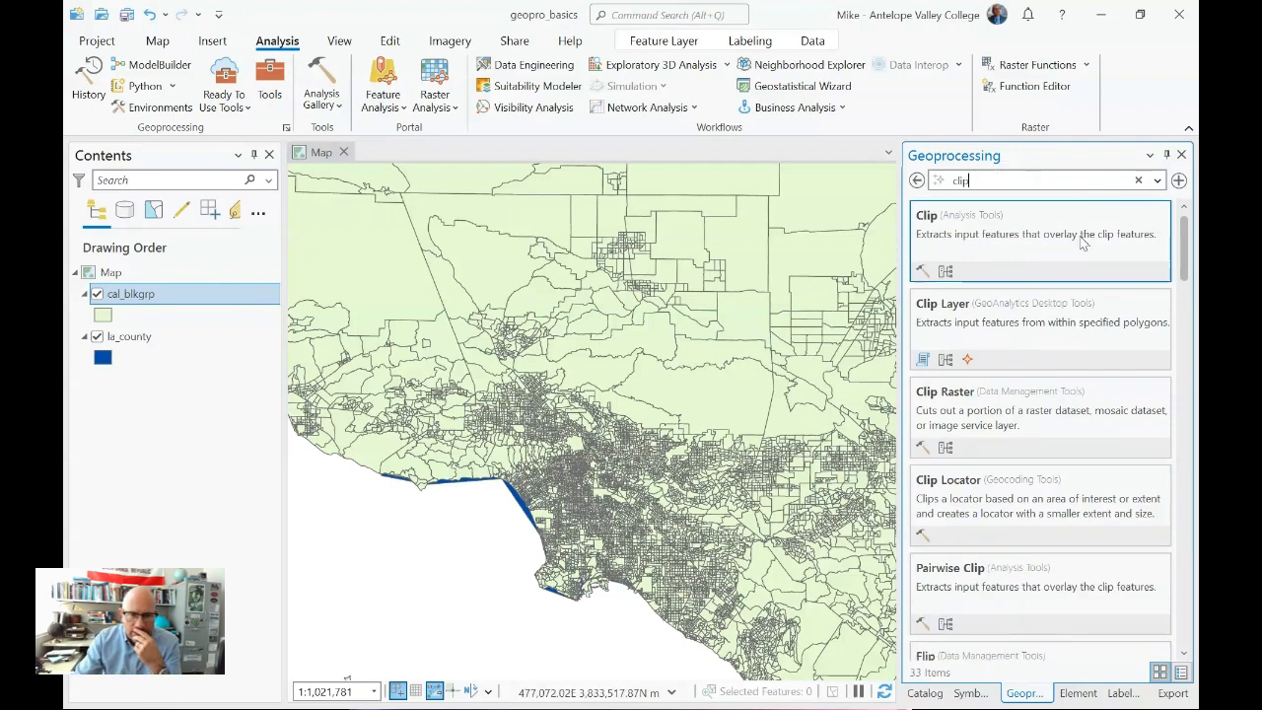
# - Open the Clip analysis tool and set cal_blkgrp as the input features and la_county as the clip features
pyautogui.click(982, 249)
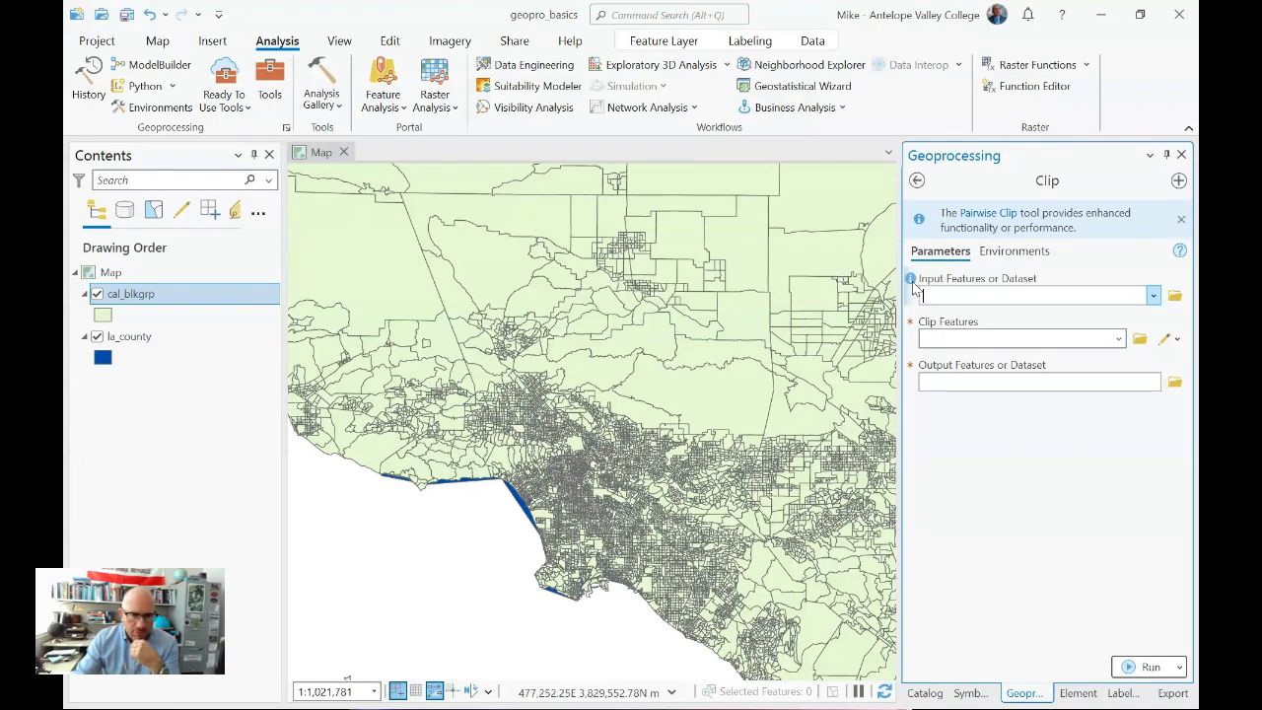
pyautogui.moveTo(912, 285)
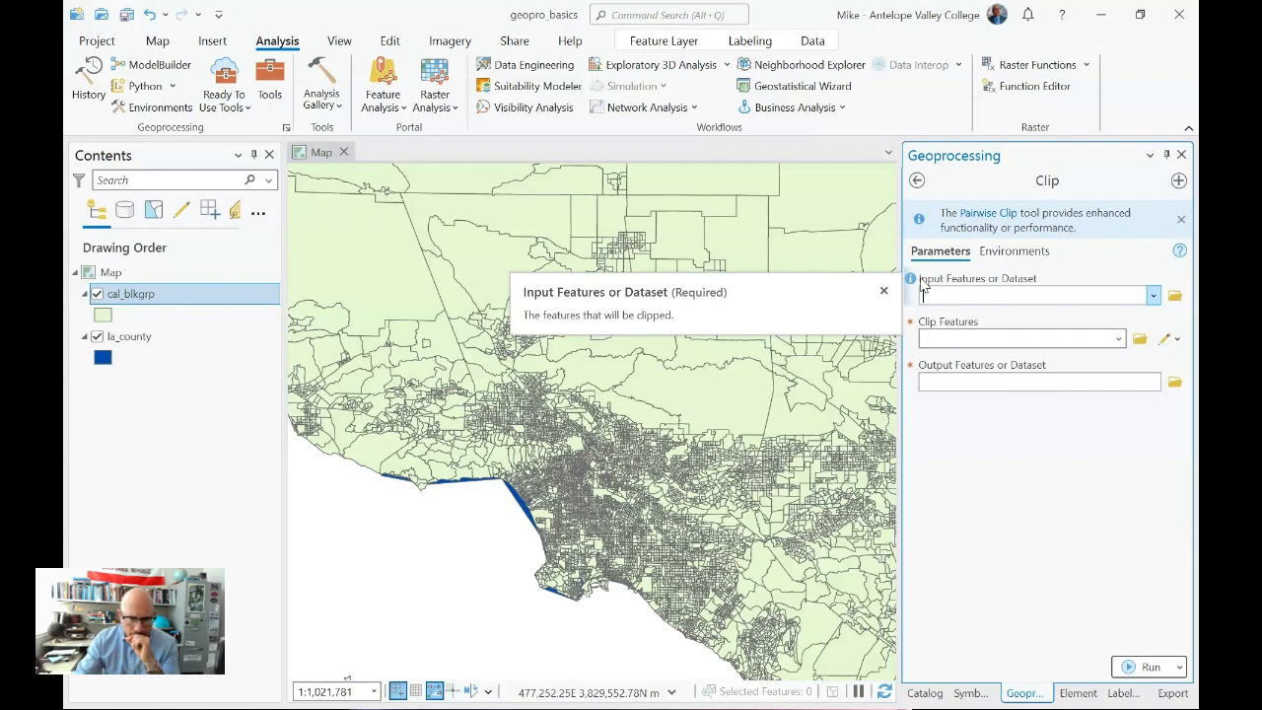
pyautogui.moveTo(1183, 256)
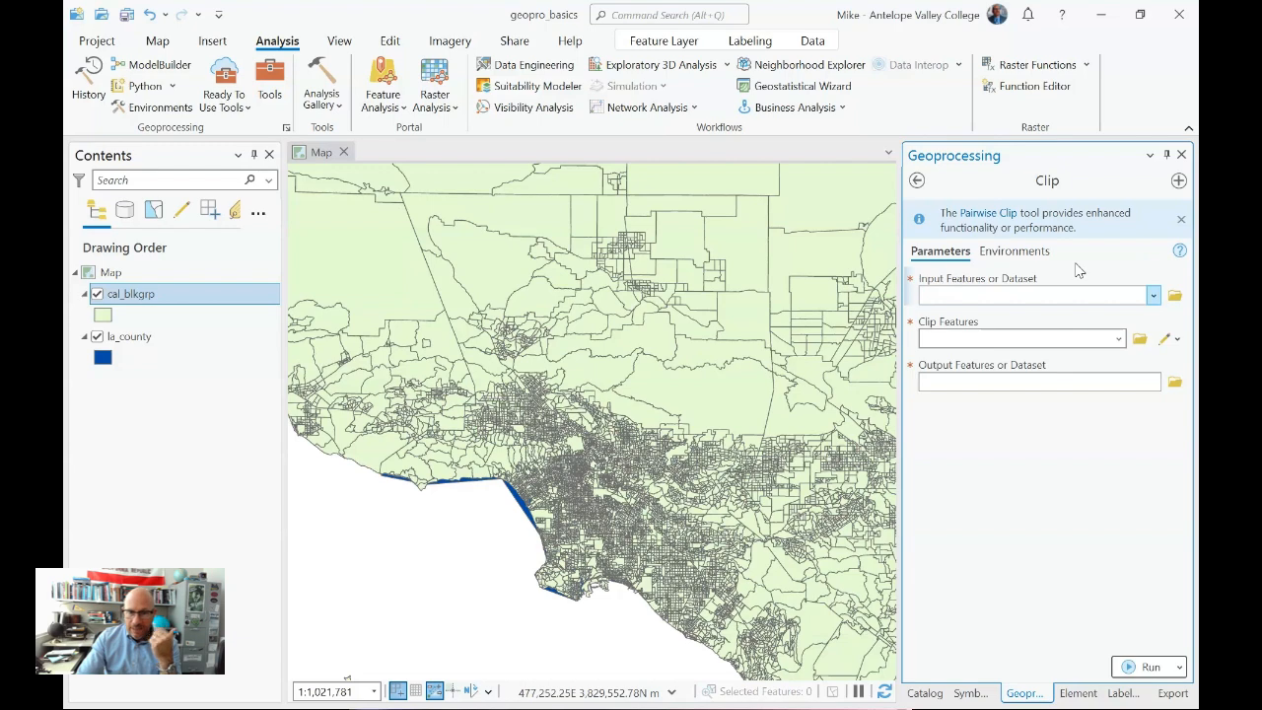
pyautogui.click(1153, 296)
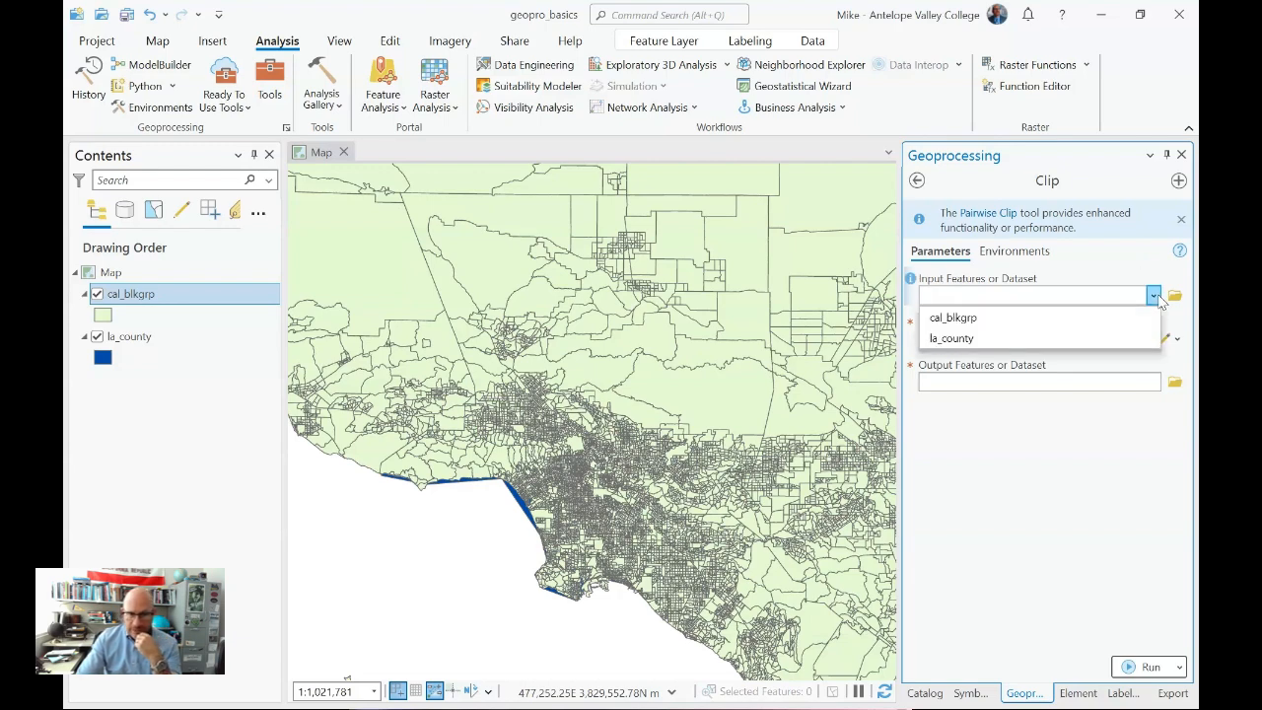
pyautogui.click(1030, 323)
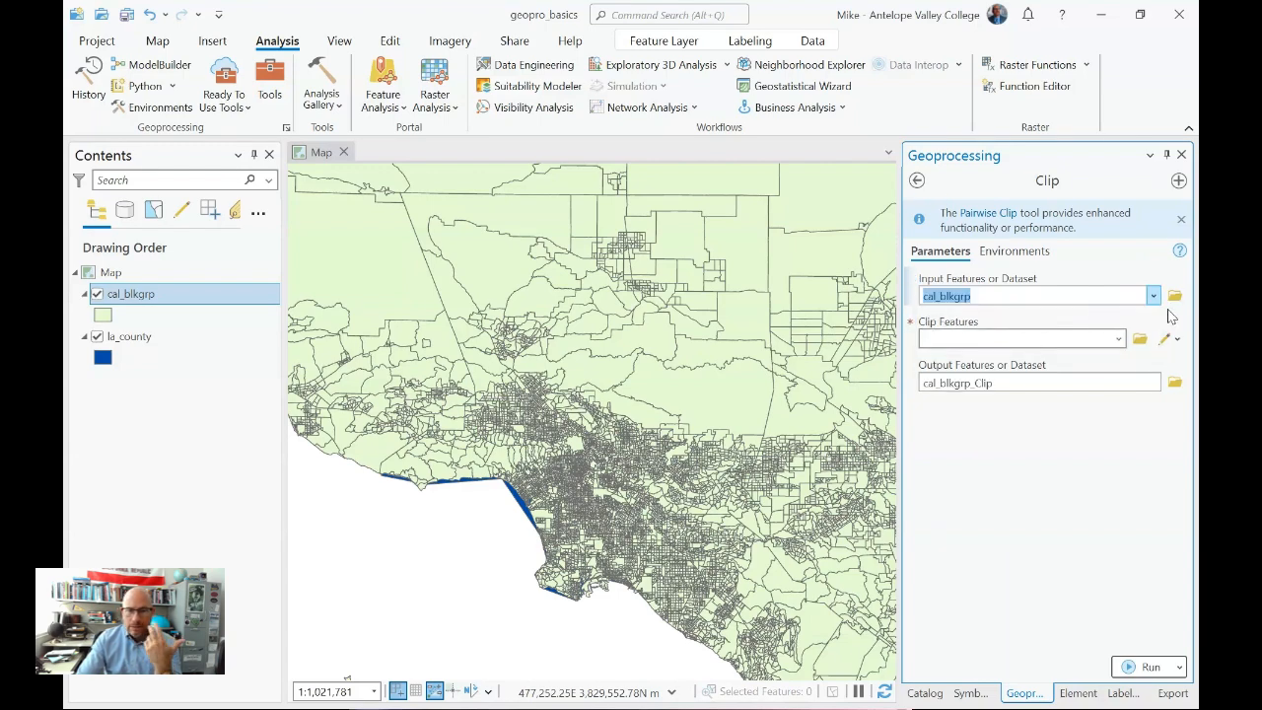
pyautogui.click(1120, 339)
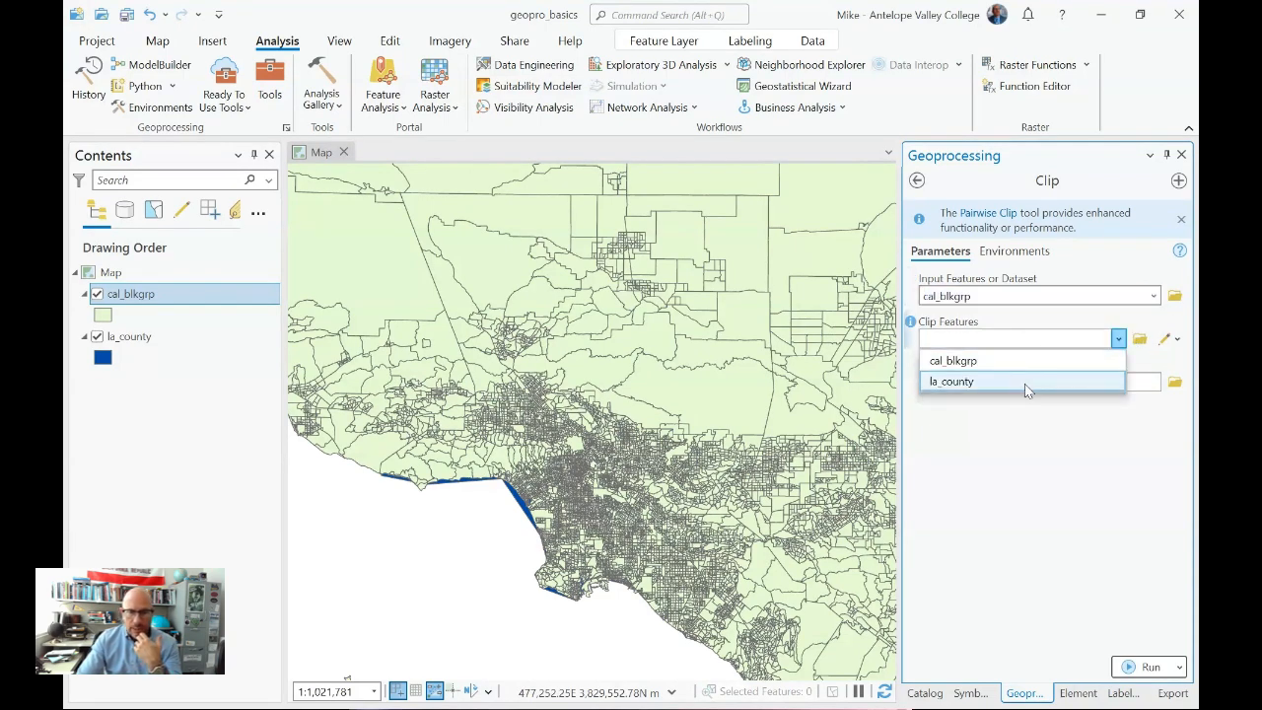
pyautogui.click(1026, 383)
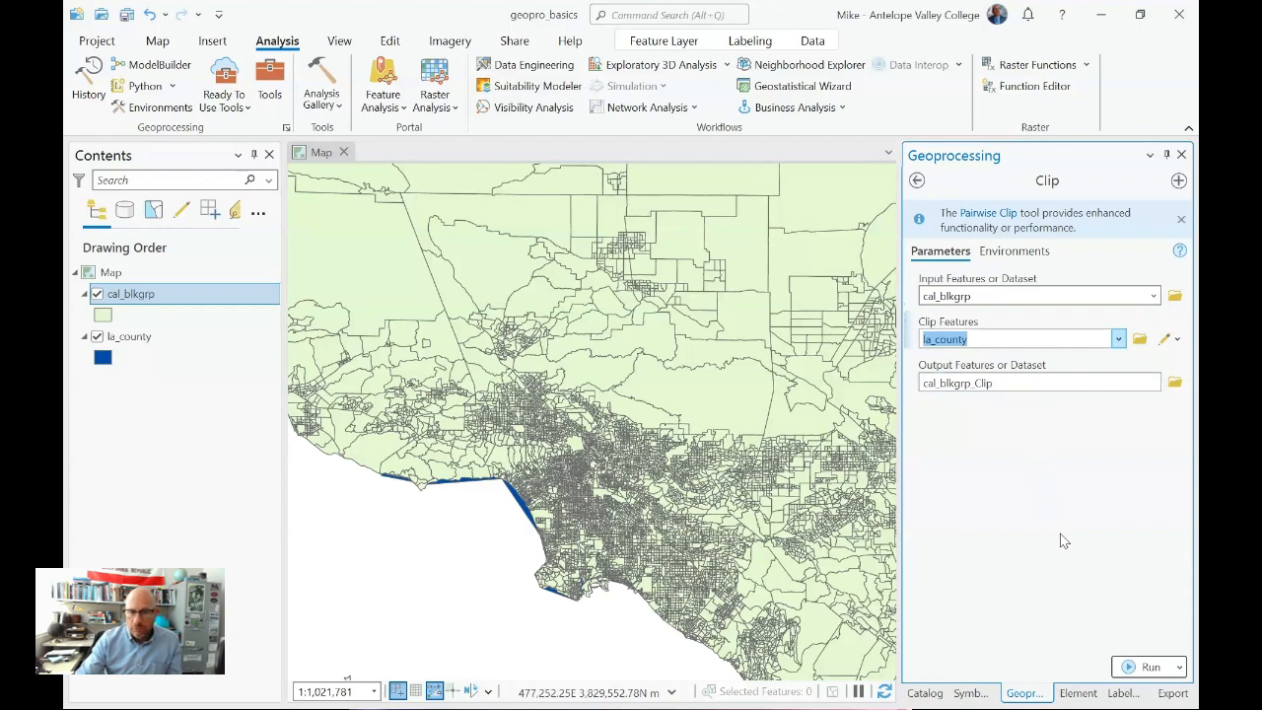
# - Check the Clip tool's default output path and review its environment settings, including output coordinate system and processing extent
pyautogui.click(1005, 383)
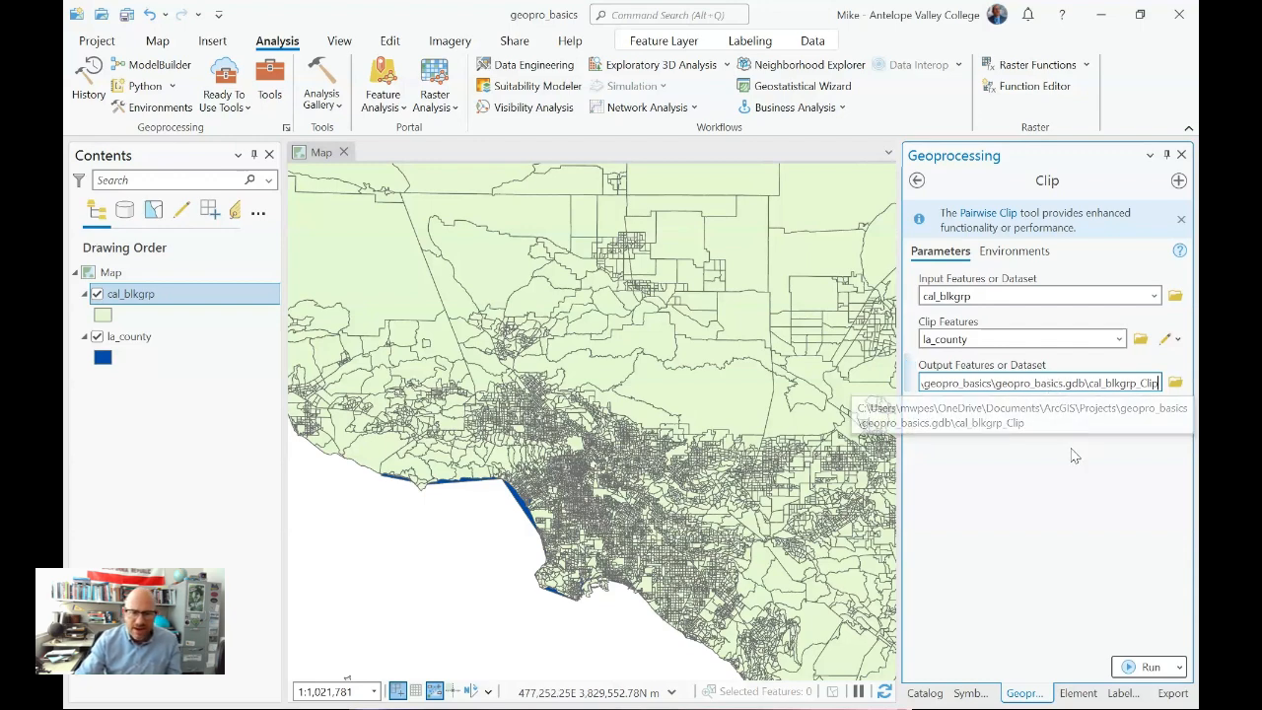
pyautogui.click(1026, 253)
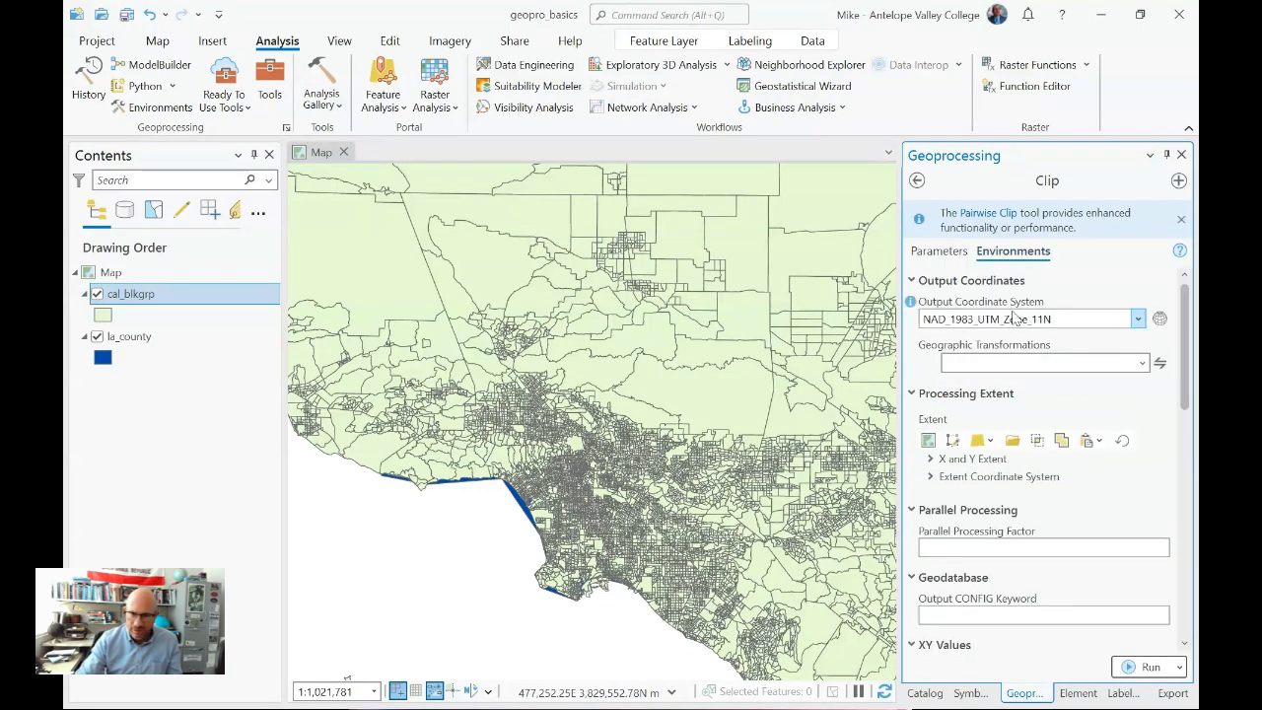
pyautogui.scroll(-3, 1028, 360)
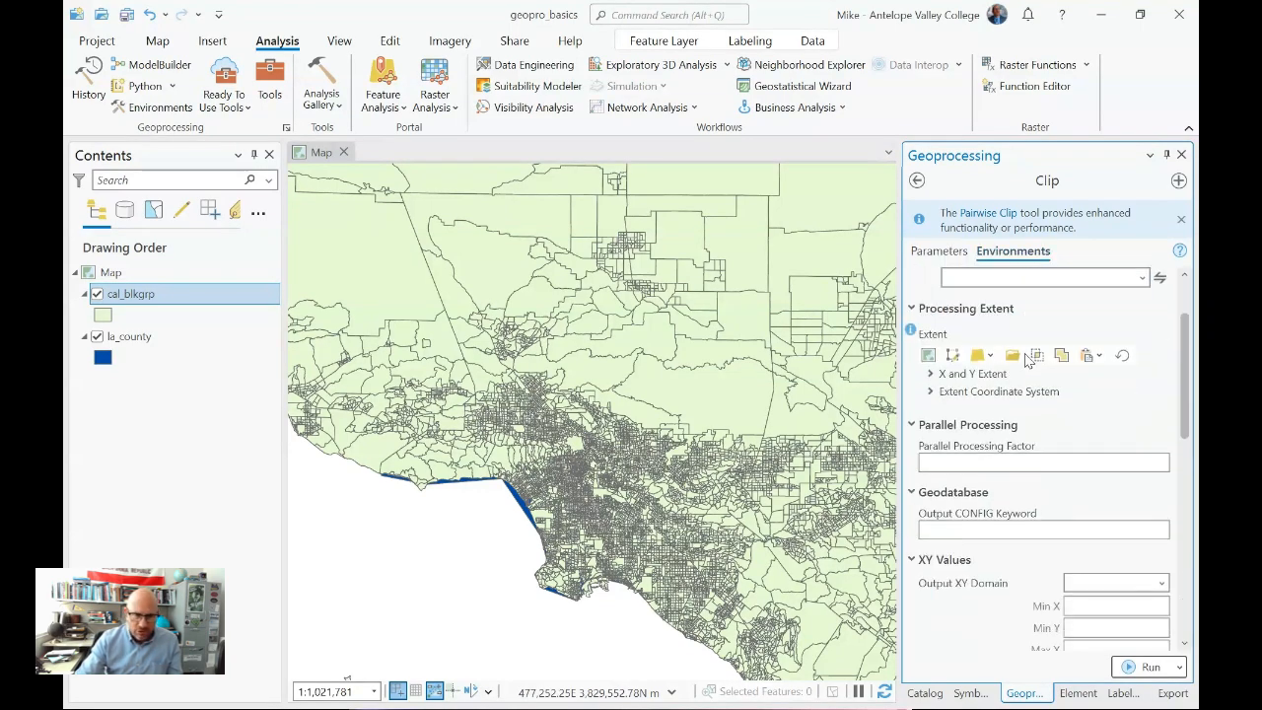
pyautogui.scroll(-6, 1026, 356)
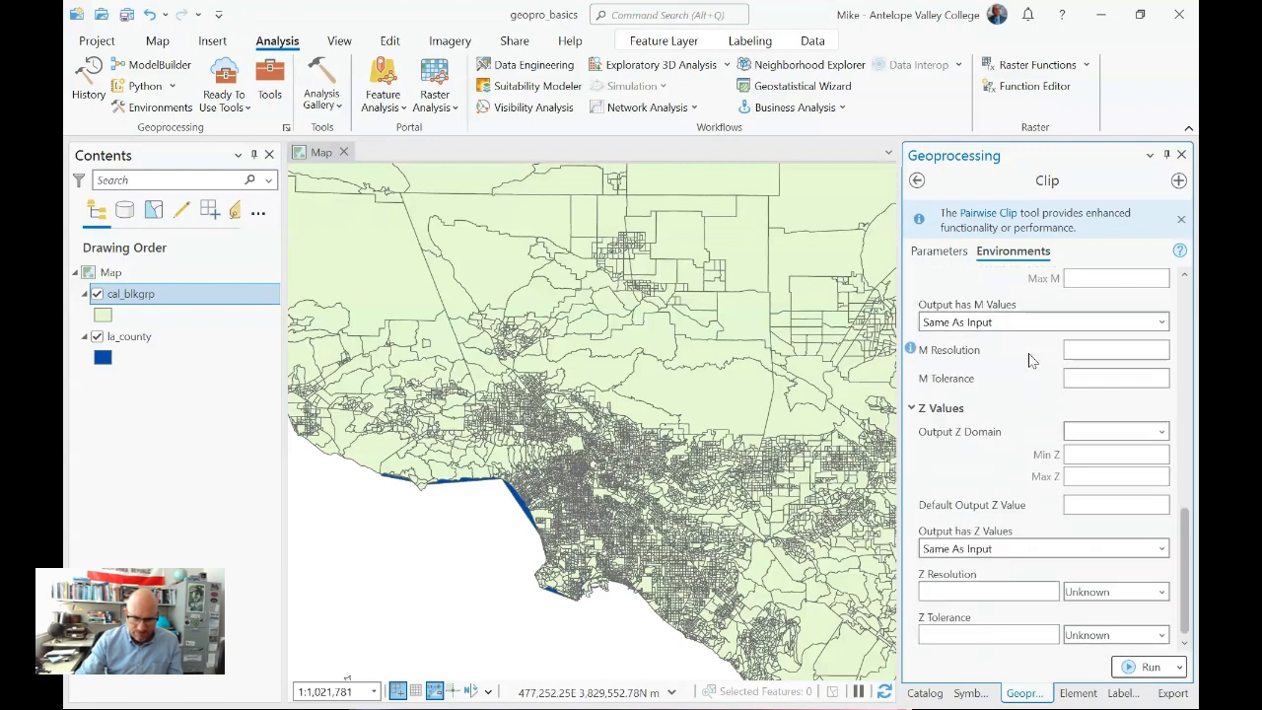
pyautogui.scroll(9, 1030, 357)
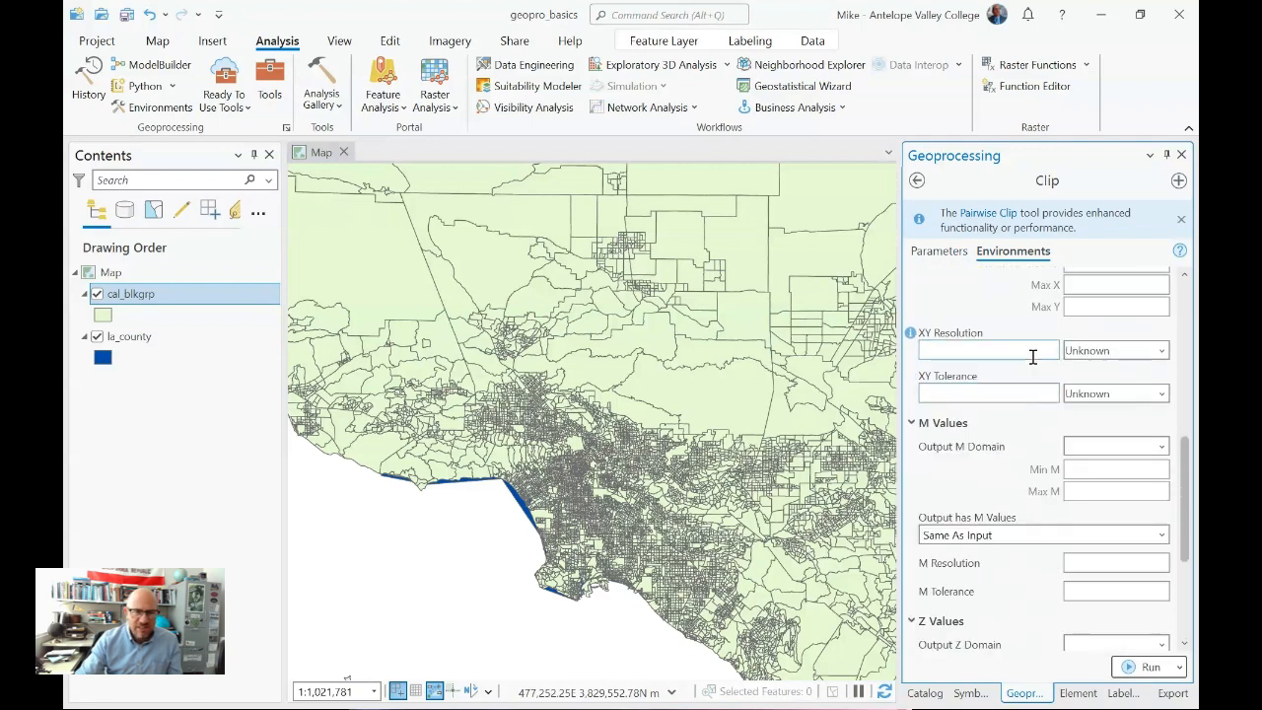
pyautogui.click(940, 252)
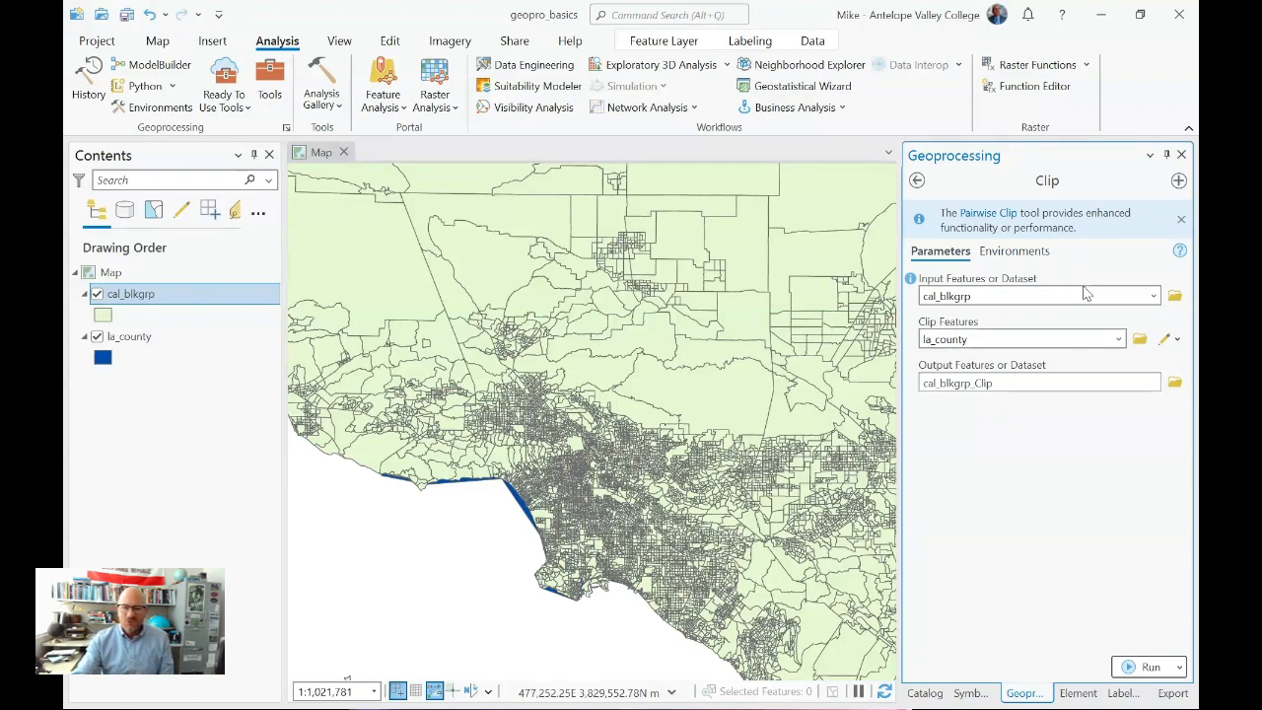
# - Browse for the Clip output location to the UTM_NAD83 dataset inside geoprocessing01.gdb in the geopro_basics folder
pyautogui.click(1174, 382)
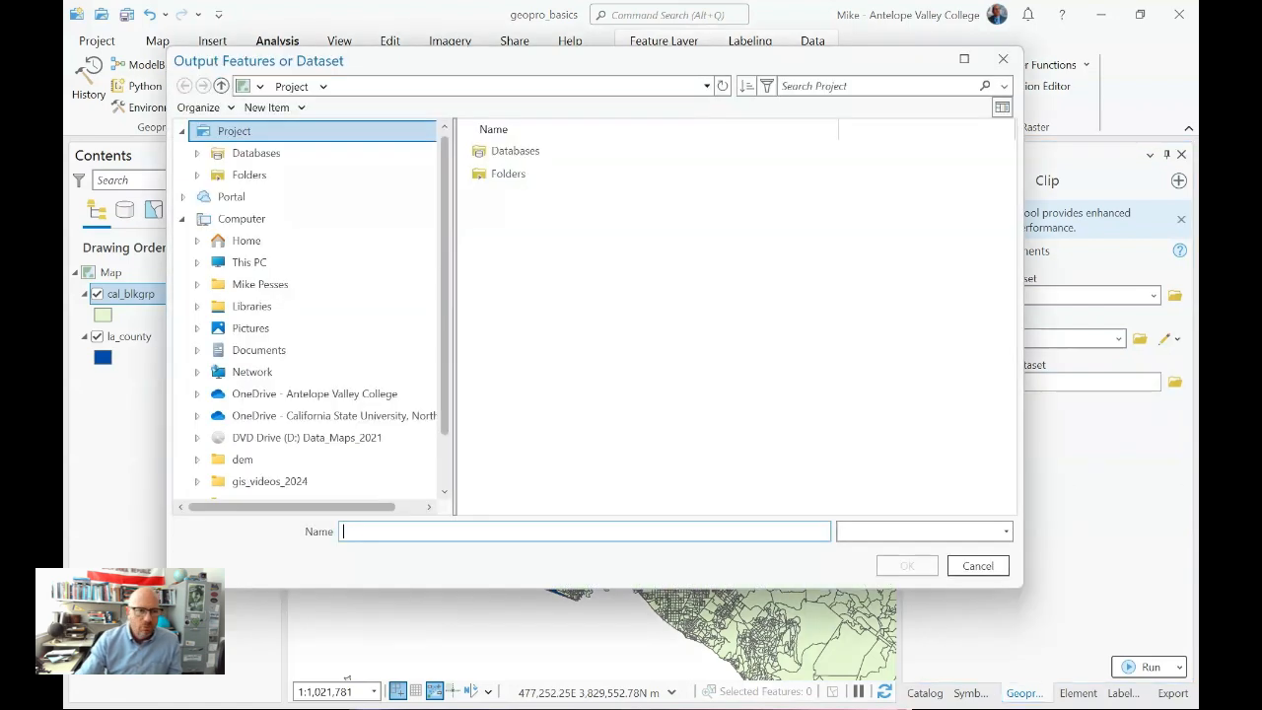
pyautogui.click(258, 174)
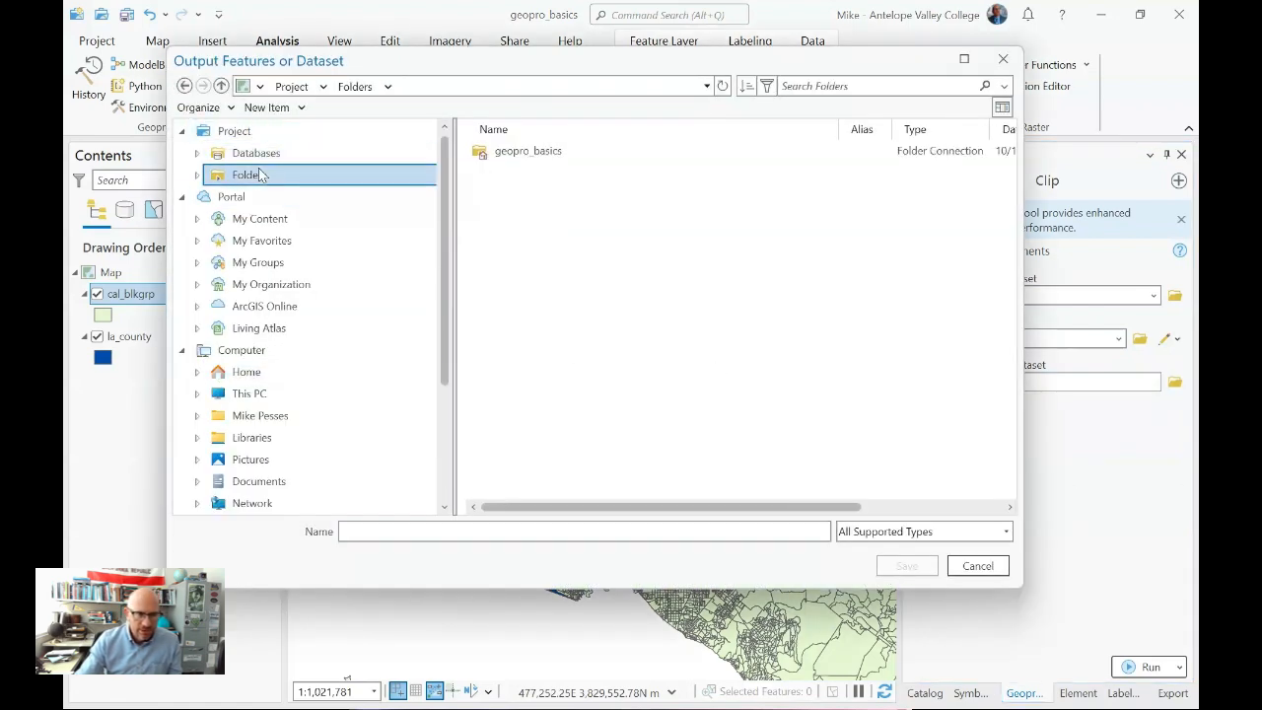
pyautogui.click(527, 158)
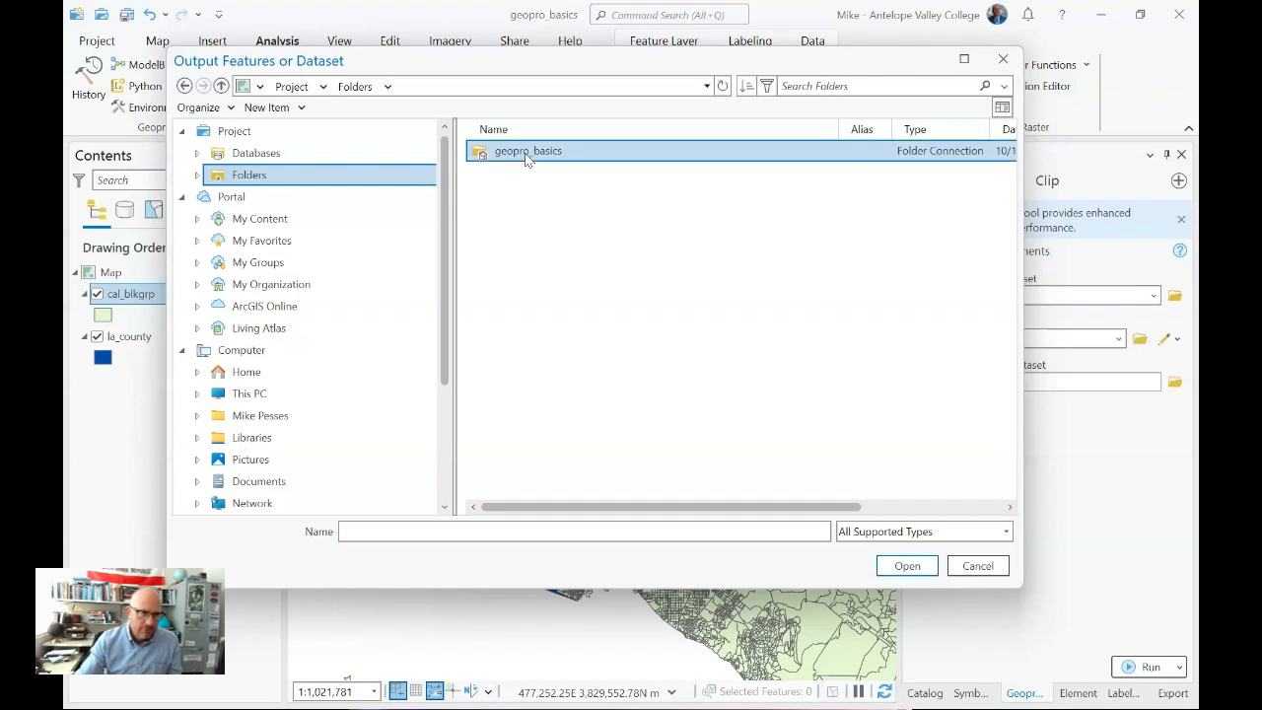
pyautogui.doubleClick(526, 154)
pyautogui.click(527, 200)
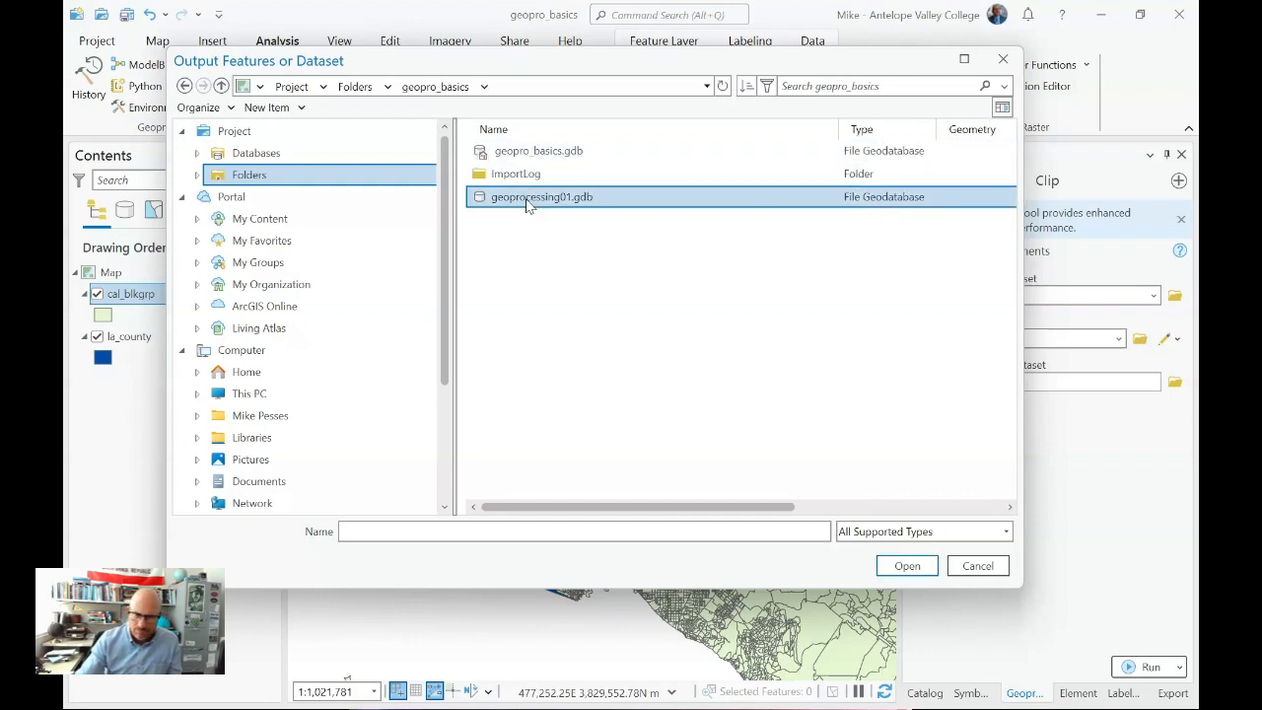
pyautogui.doubleClick(527, 201)
pyautogui.click(515, 158)
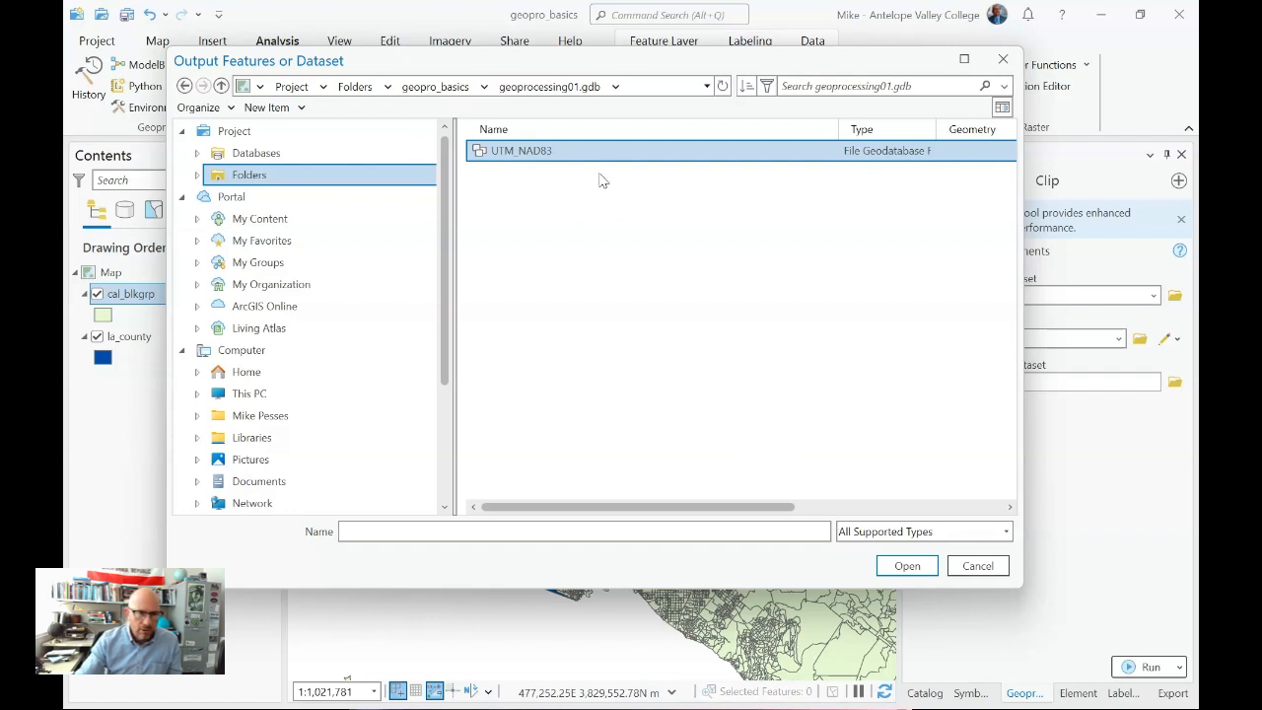
pyautogui.doubleClick(578, 155)
# - Name the output feature class la_blkgrp, save that output choice and run the Clip tool
pyautogui.click(512, 530)
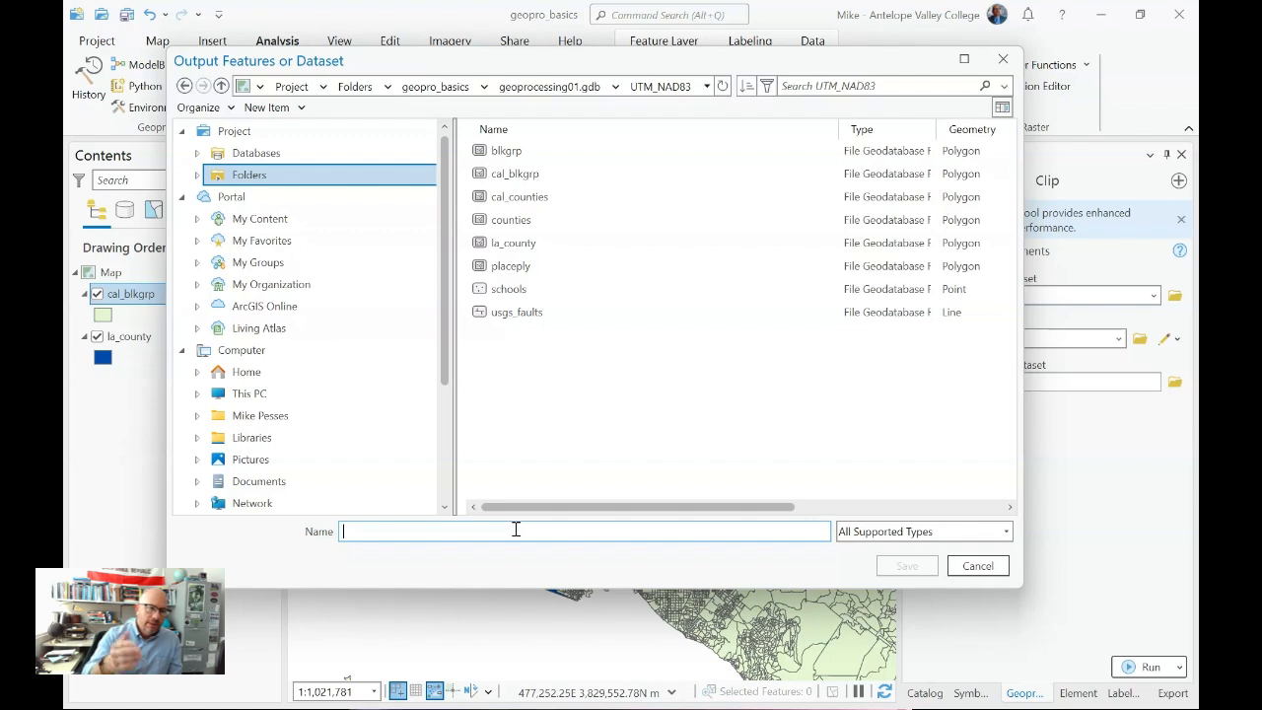
pyautogui.write('la_blkgrp')
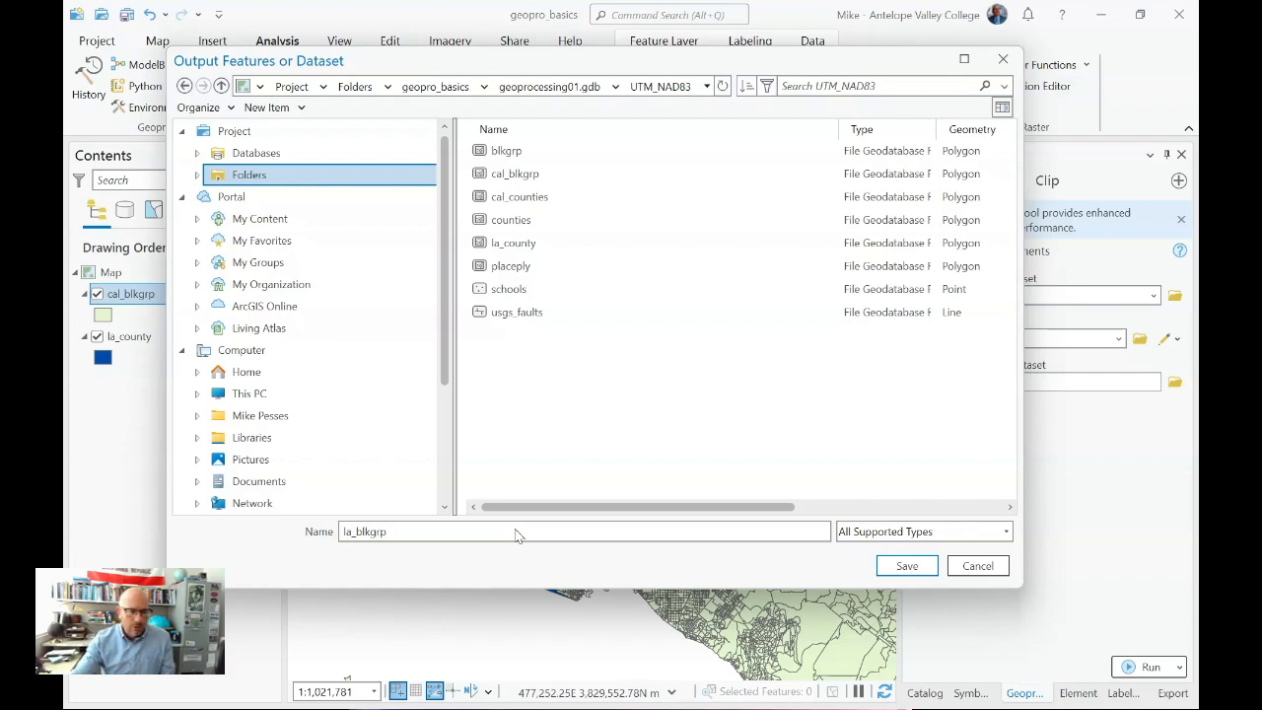
pyautogui.click(906, 568)
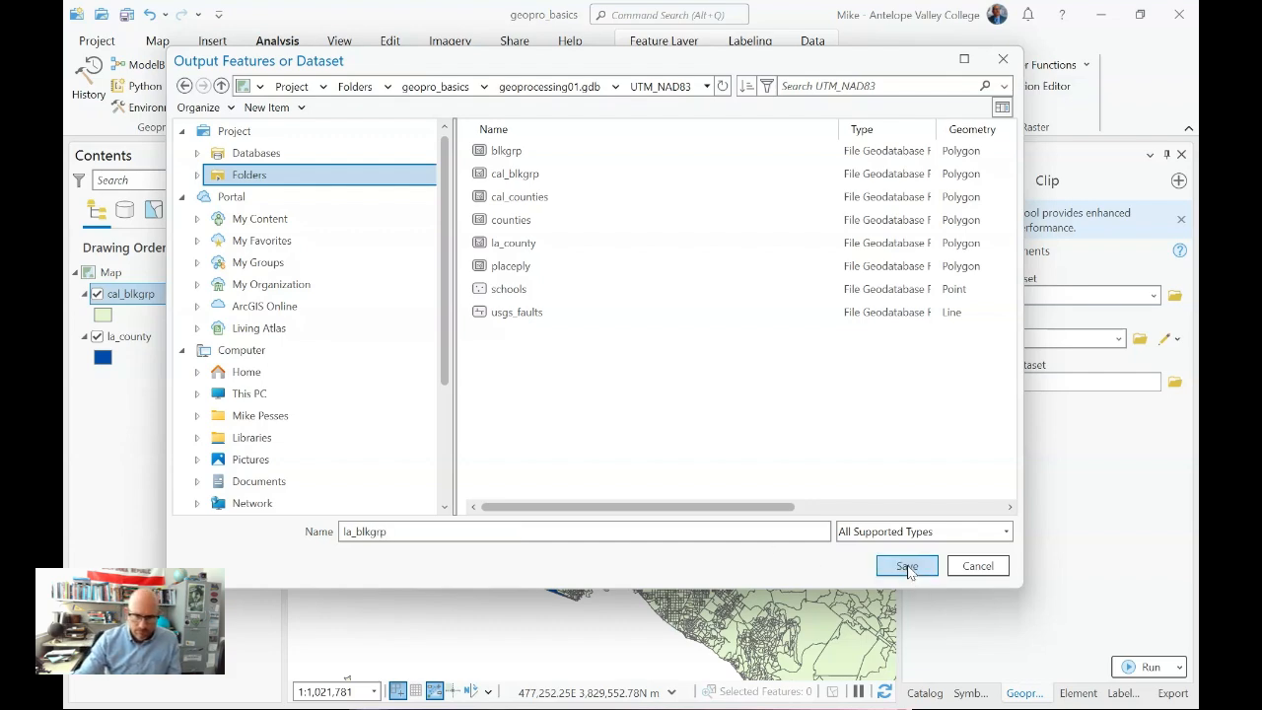
pyautogui.click(1145, 669)
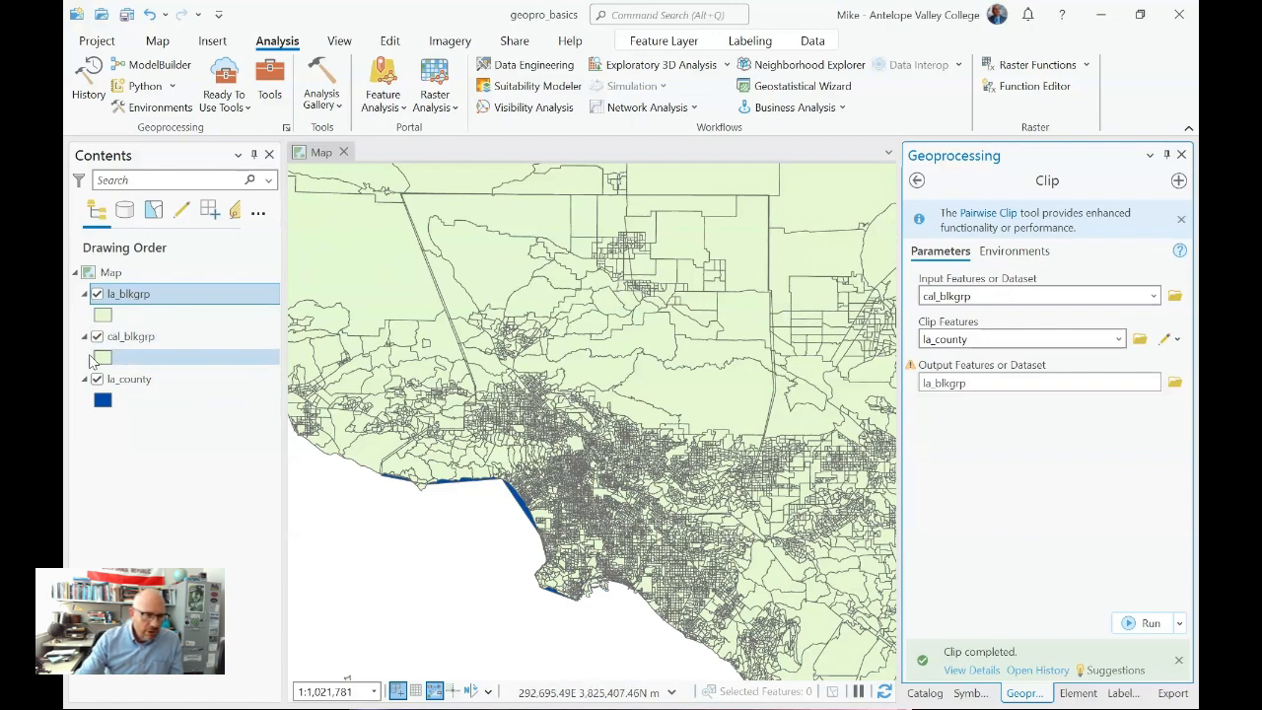
# - Hide the cal_blkgrp layer and inspect the clipped la_blkgrp block groups along the county's eastern edge
pyautogui.keyDown('ctrl'); pyautogui.click(100, 341); pyautogui.keyUp('ctrl')
pyautogui.click(96, 336)
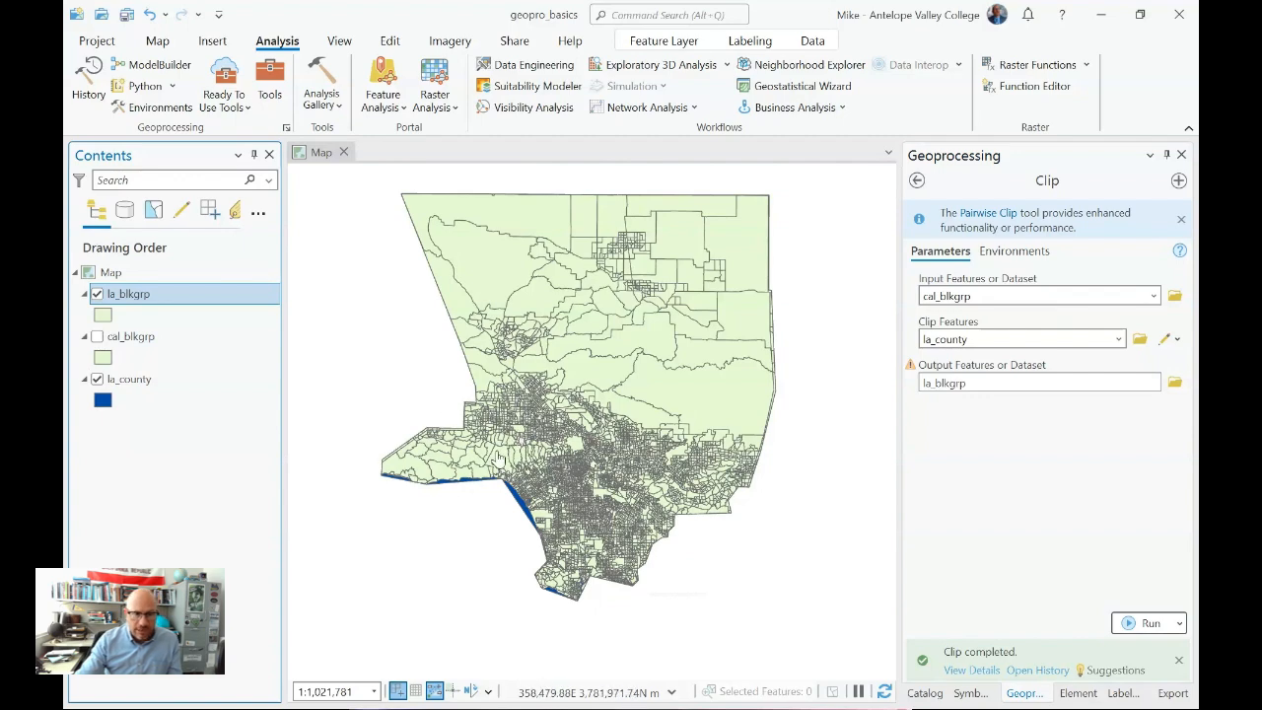
pyautogui.scroll(1, 792, 356)
pyautogui.scroll(4, 791, 355)
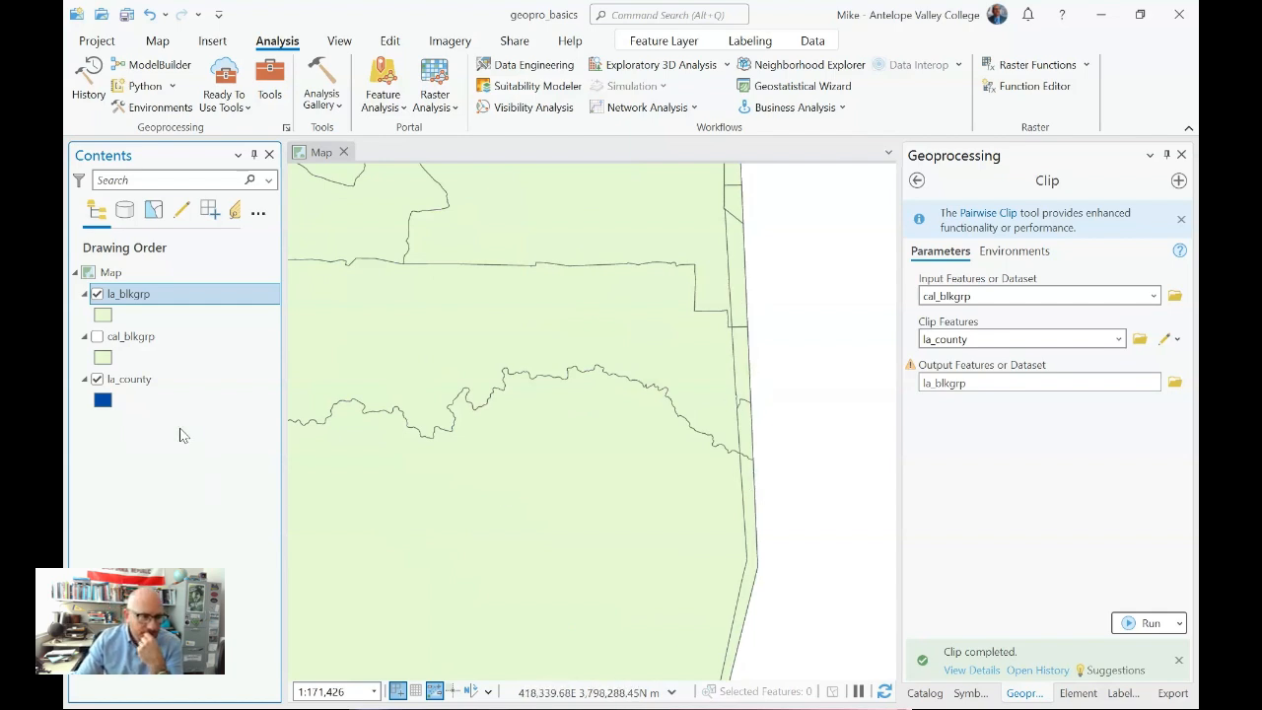
# - Change the la_blkgrp polygon symbol's fill color to light pink and apply it
pyautogui.click(103, 316)
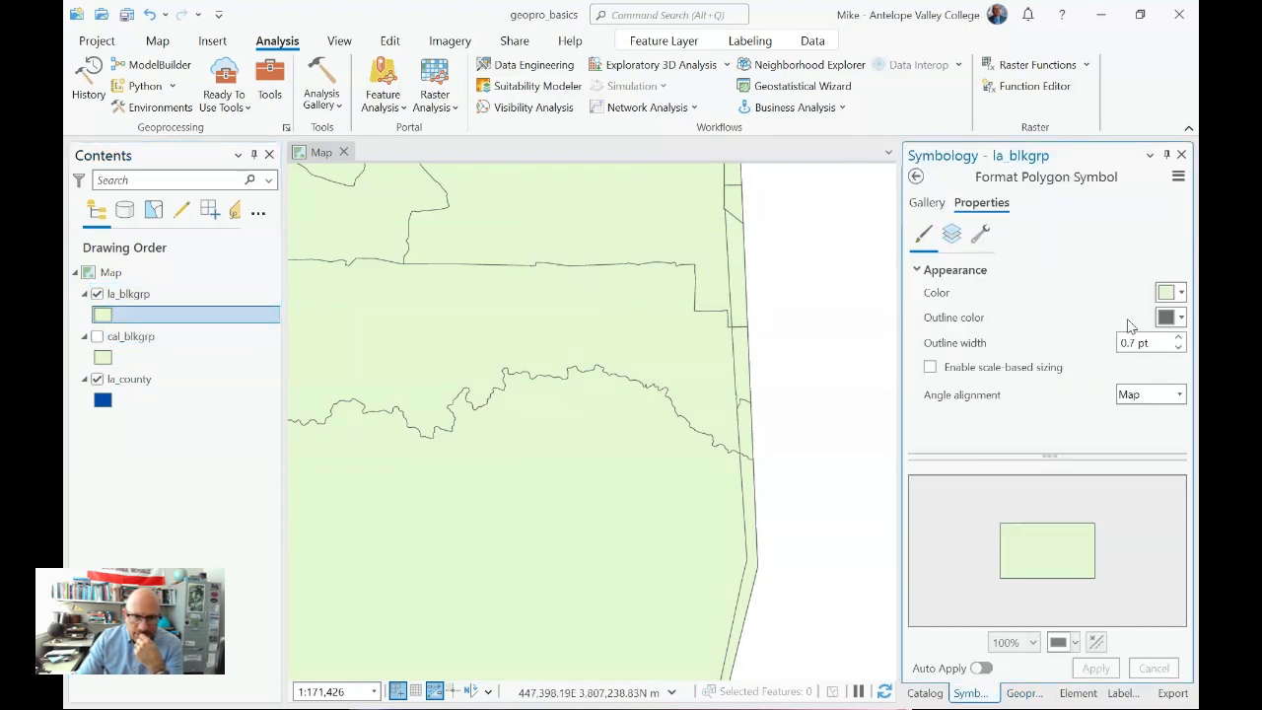
pyautogui.click(1173, 293)
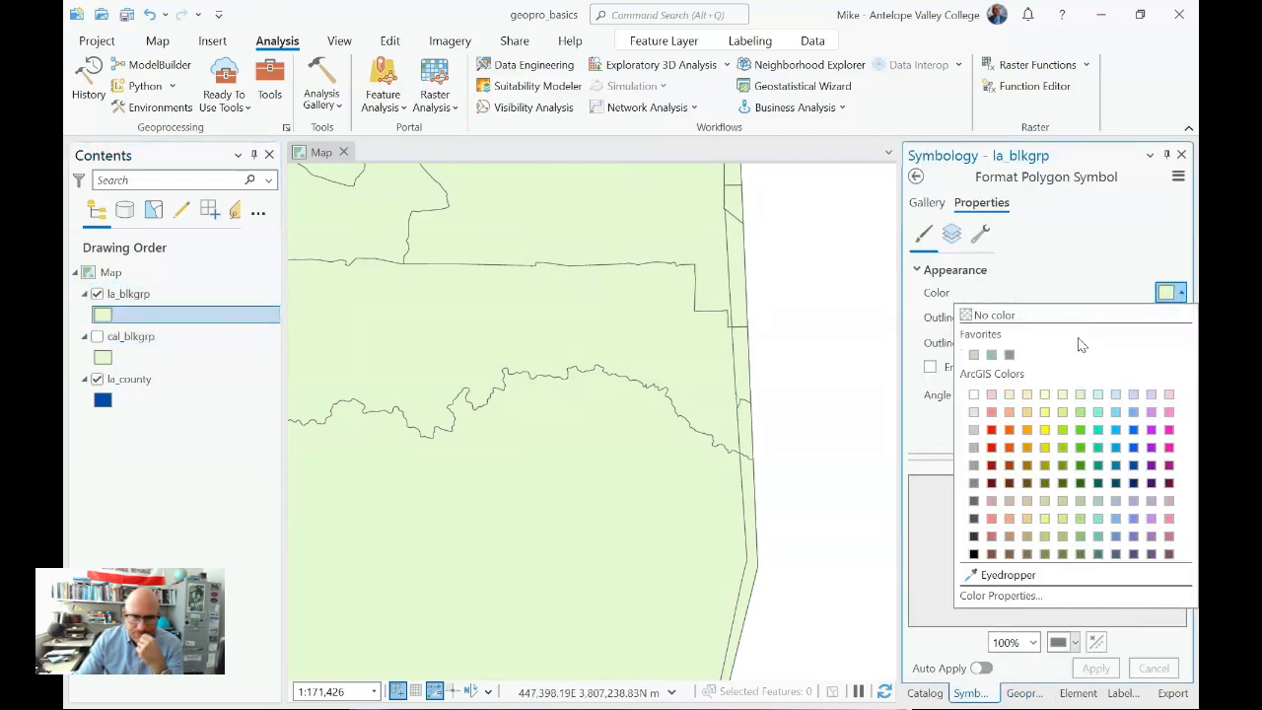
pyautogui.click(991, 395)
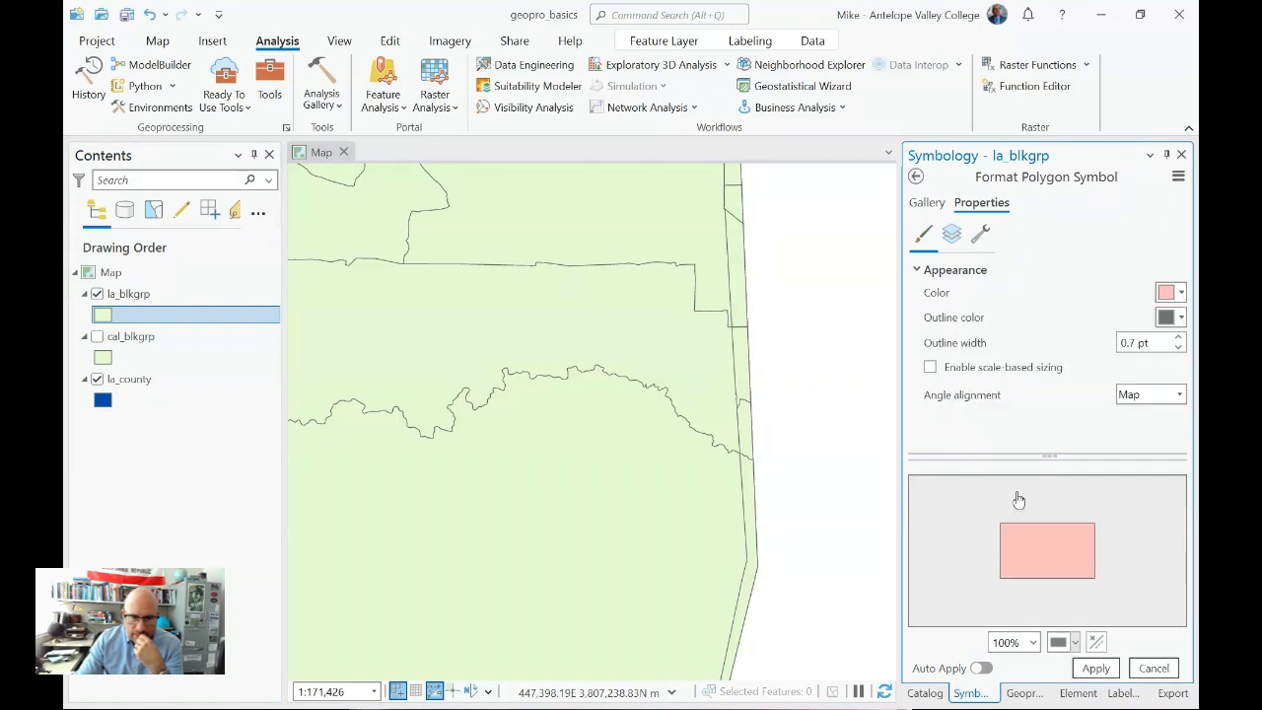
pyautogui.click(1096, 668)
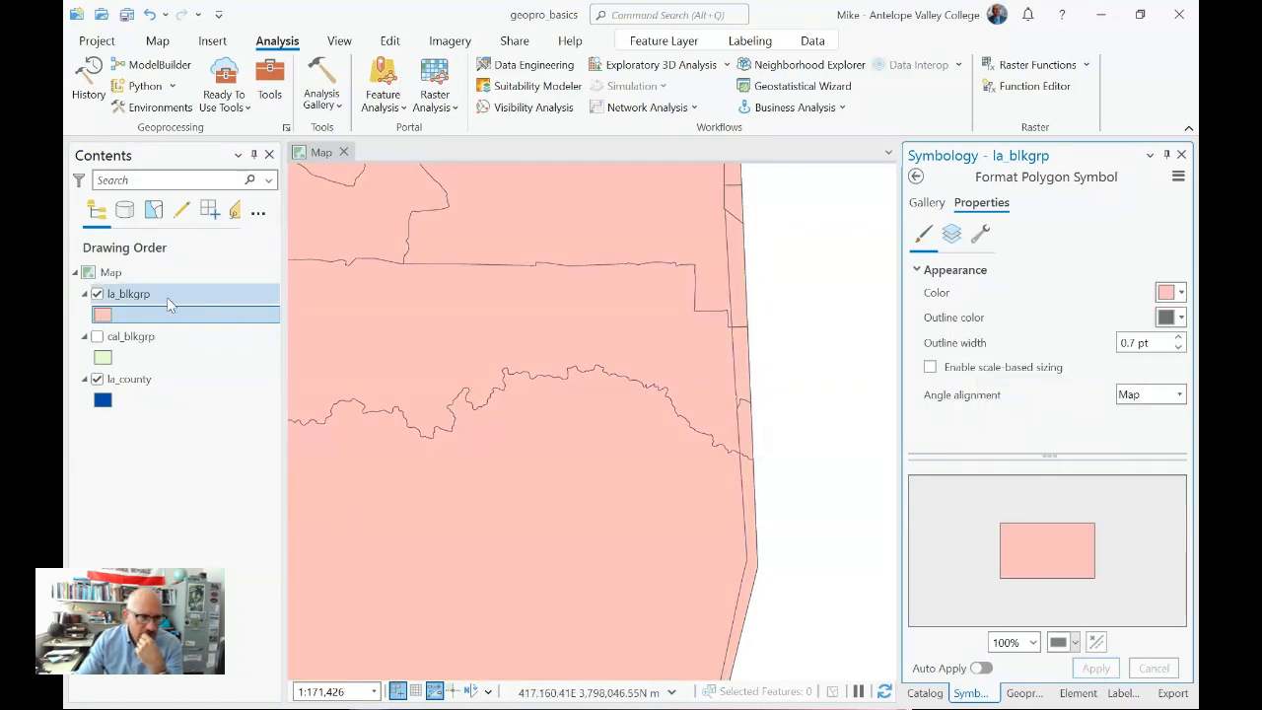
# - Show the cal_blkgrp layer again and compare its block groups with the clipped la_blkgrp layer across the county
pyautogui.click(96, 337)
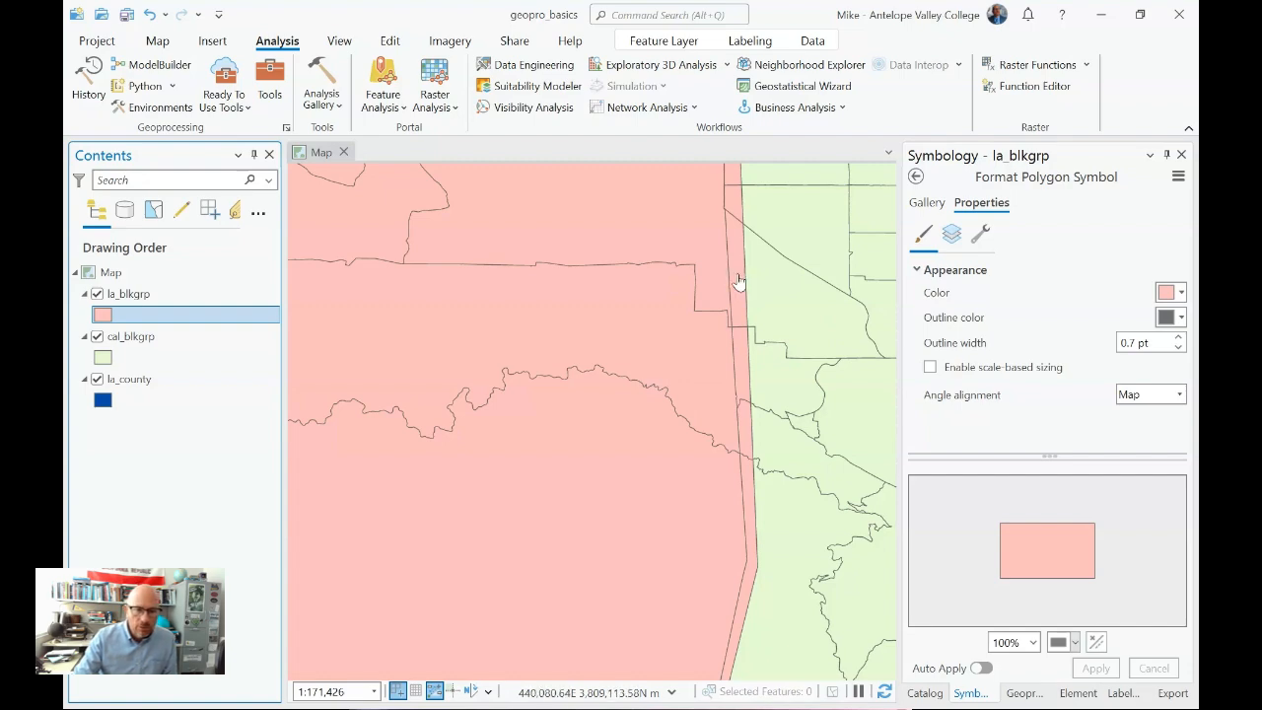
pyautogui.scroll(-3, 651, 447)
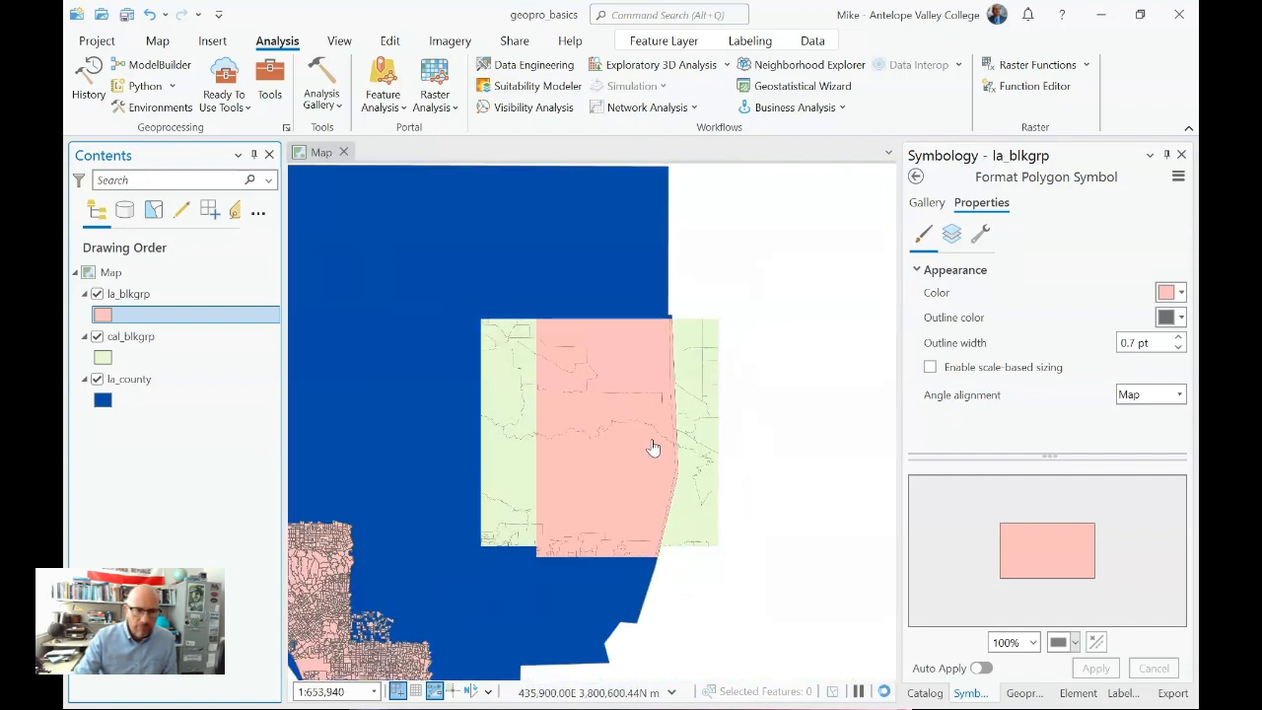
pyautogui.scroll(-1, 652, 447)
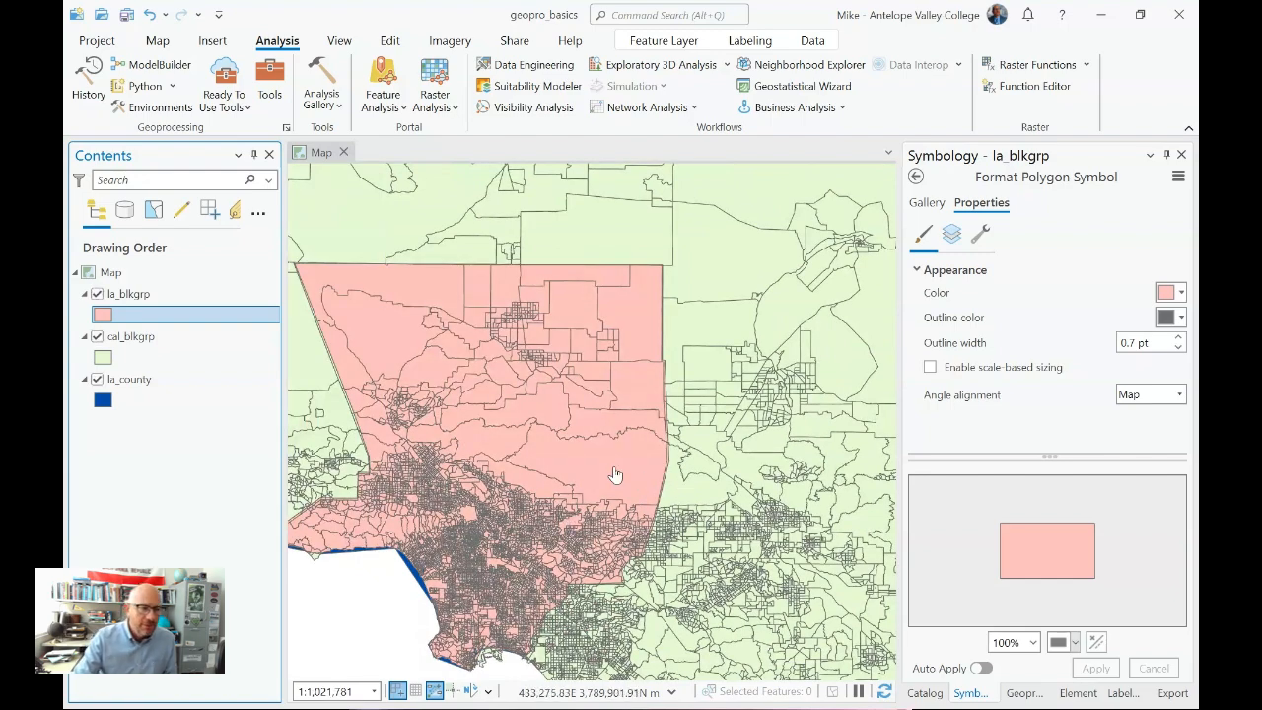
# - Remove the cal_blkgrp layer from the map and zoom to the full extent of the la_blkgrp layer
pyautogui.rightClick(121, 342)
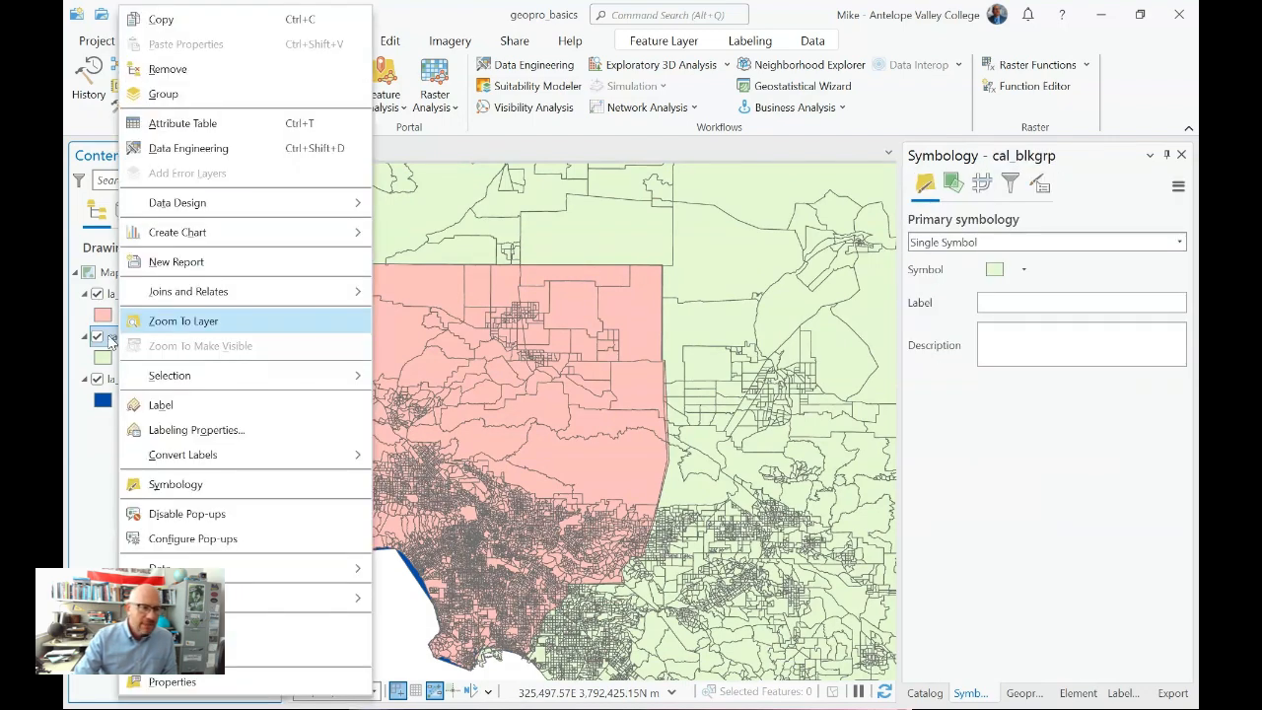
pyautogui.click(197, 70)
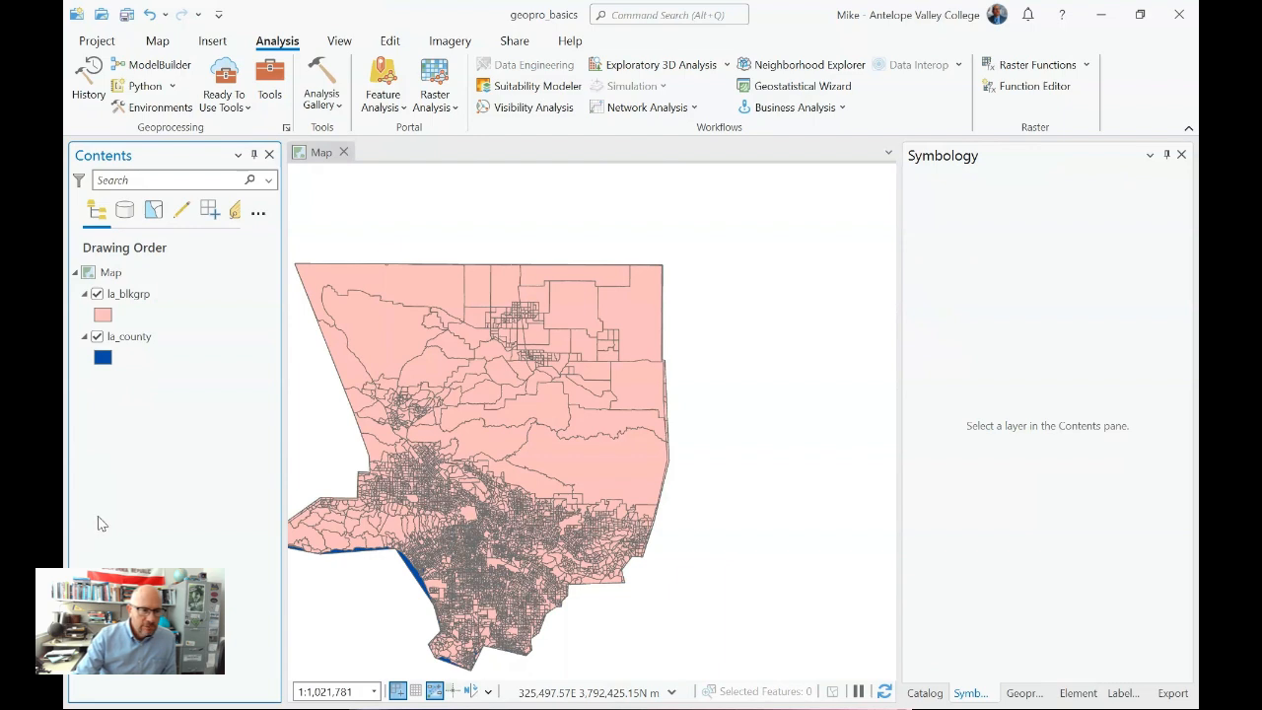
pyautogui.rightClick(126, 294)
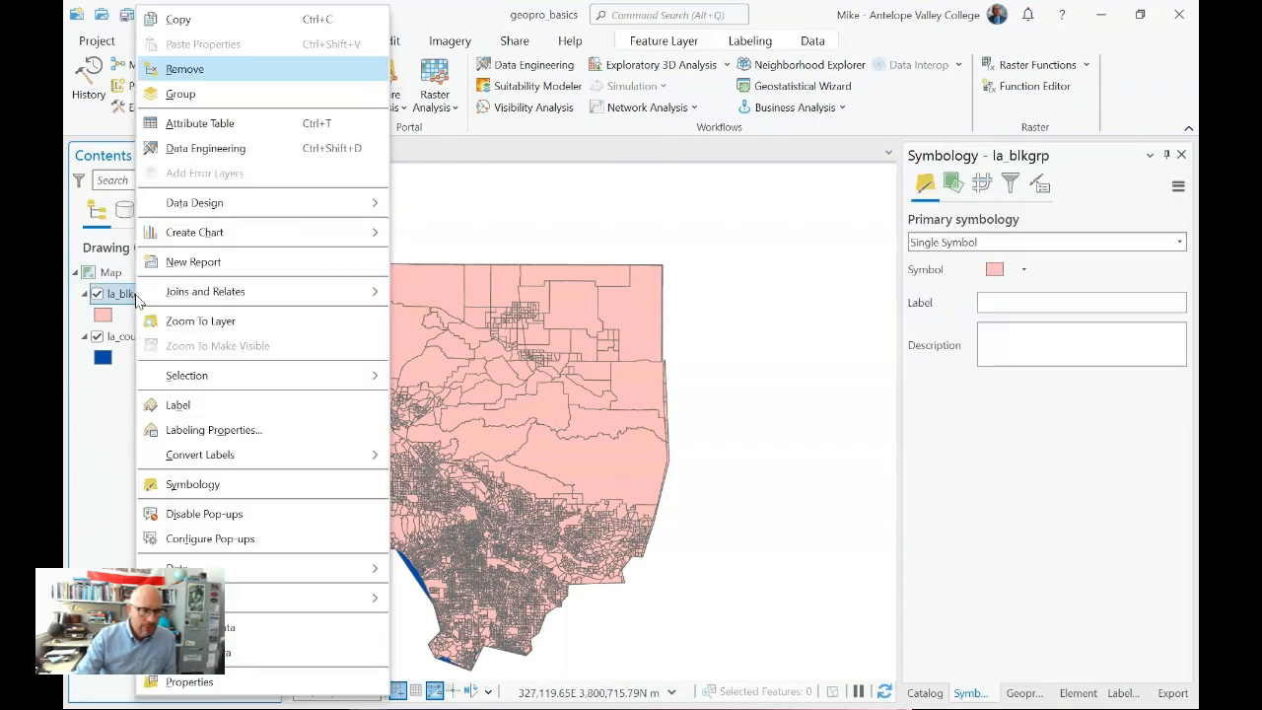
pyautogui.click(218, 320)
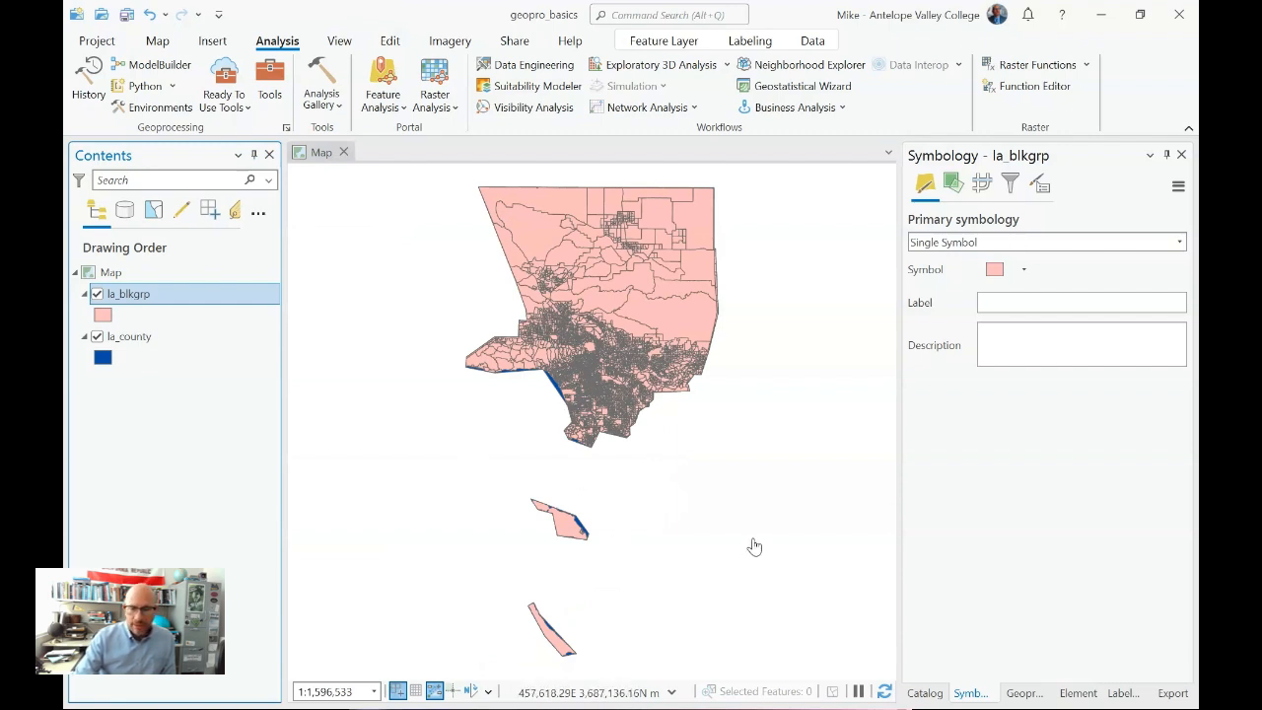
# - Add the placeply, schools and usgs_faults feature classes from the UTM_NAD83 dataset in geoprocessing01.gdb to the map
pyautogui.click(929, 694)
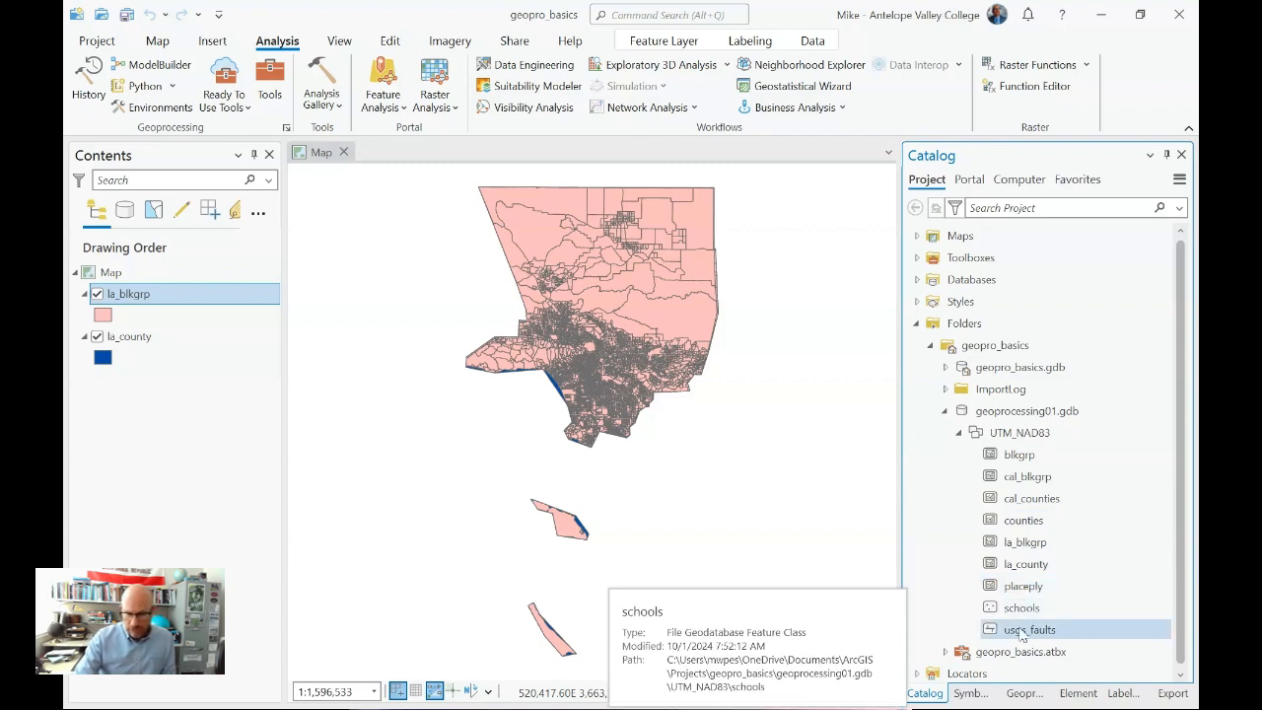
pyautogui.click(1035, 588)
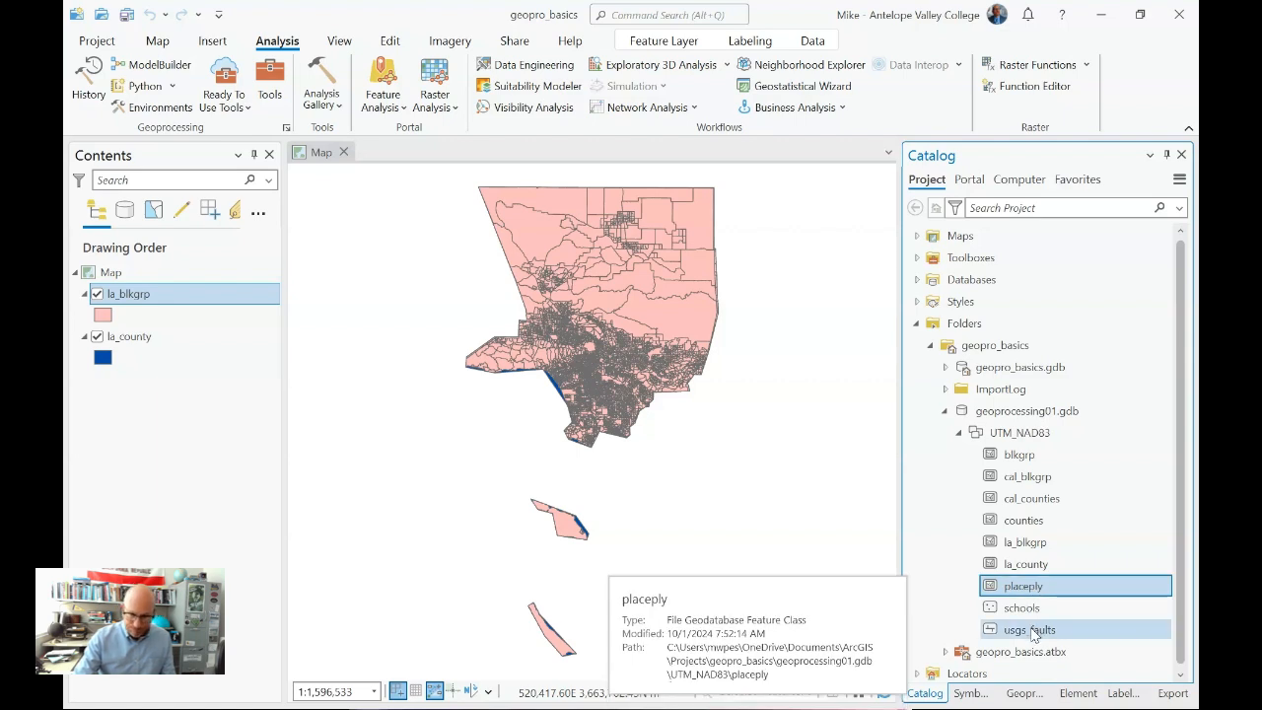
pyautogui.keyDown('shift'); pyautogui.click(1033, 633); pyautogui.keyUp('shift')
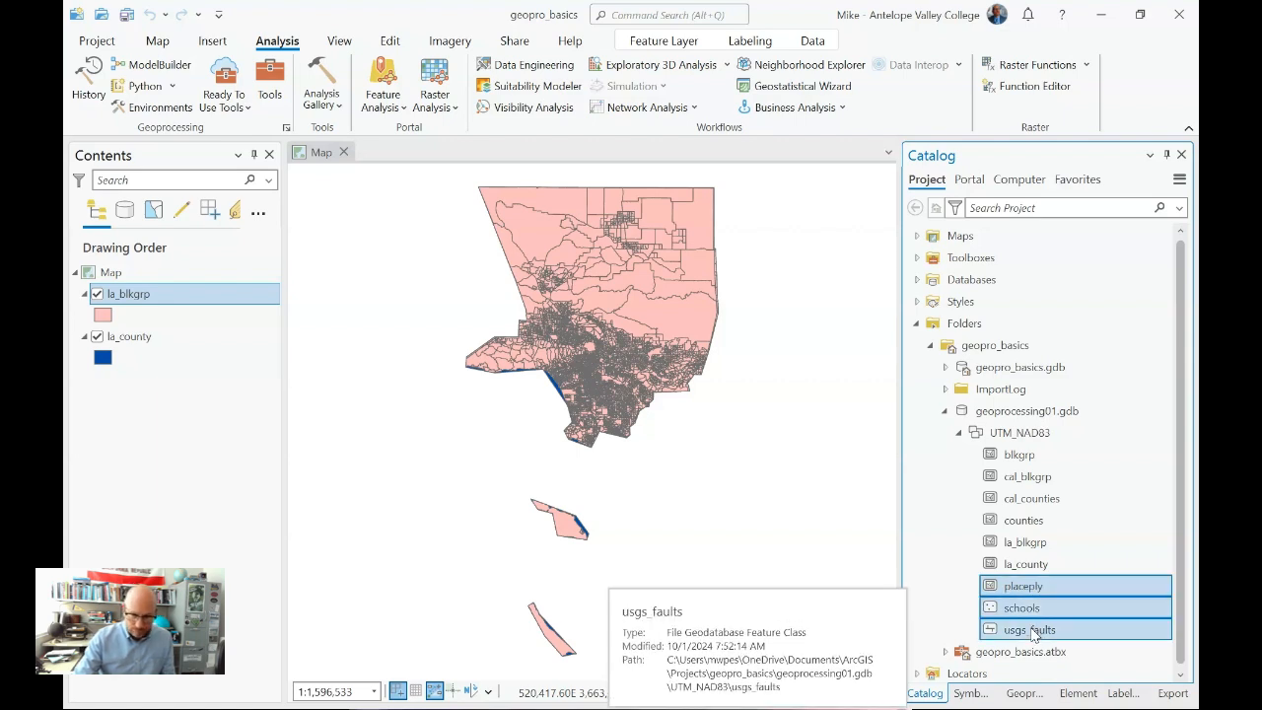
pyautogui.click(1033, 545)
pyautogui.click(1044, 585)
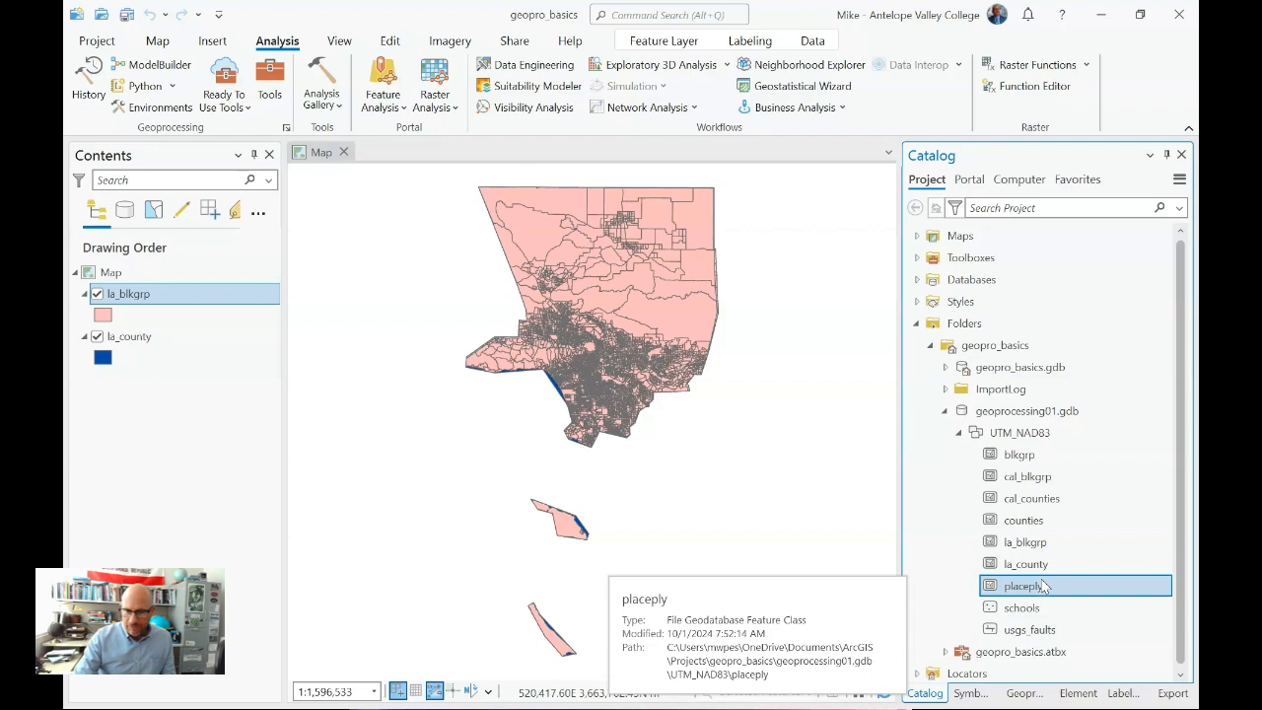
pyautogui.keyDown('shift'); pyautogui.click(1025, 634); pyautogui.keyUp('shift')
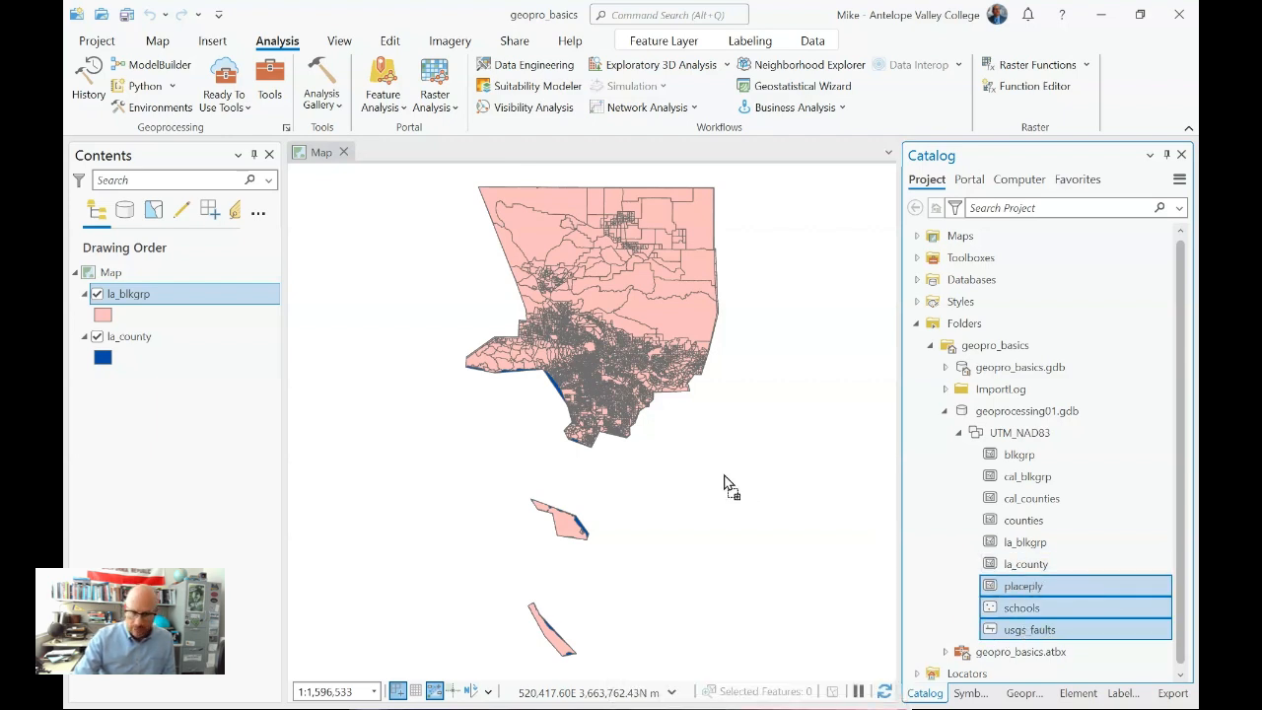
pyautogui.moveTo(723, 483); pyautogui.dragTo(726, 481)
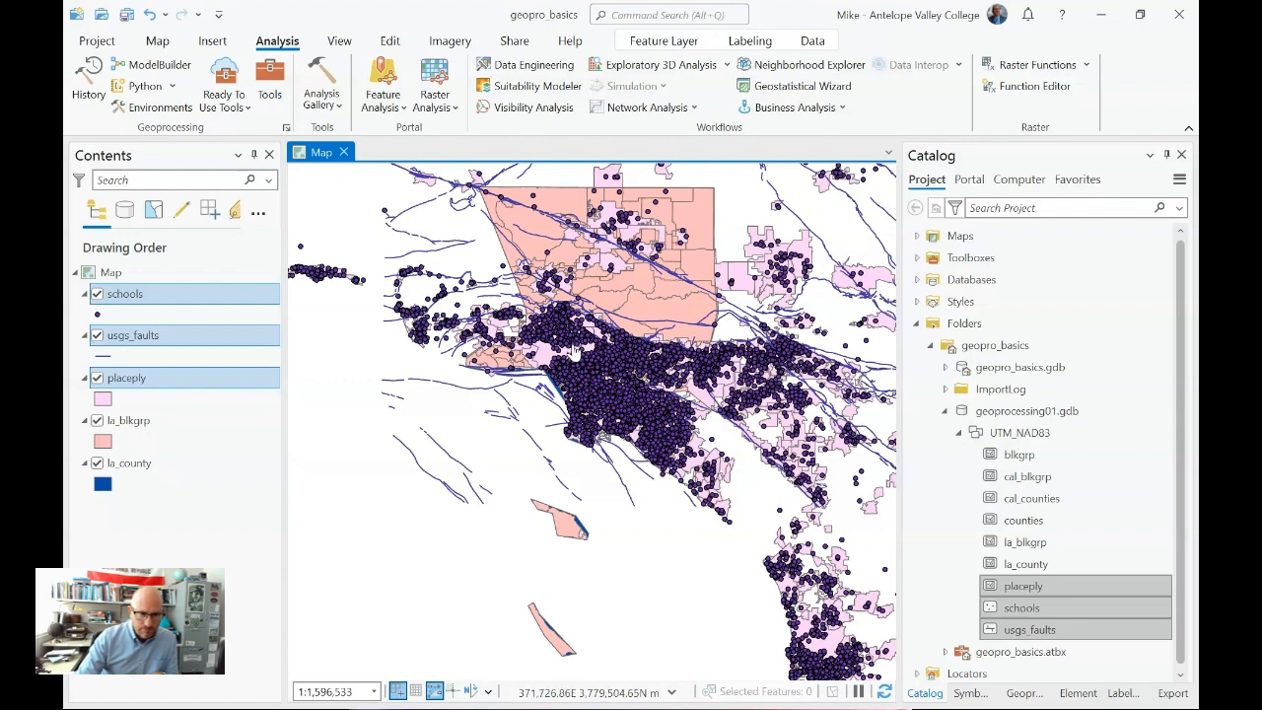
# - Hide the schools layer and inspect the attributes of the Glendale, Los Angeles and Burbank polygons in the placeply layer
pyautogui.scroll(3, 595, 328)
pyautogui.scroll(3, 596, 335)
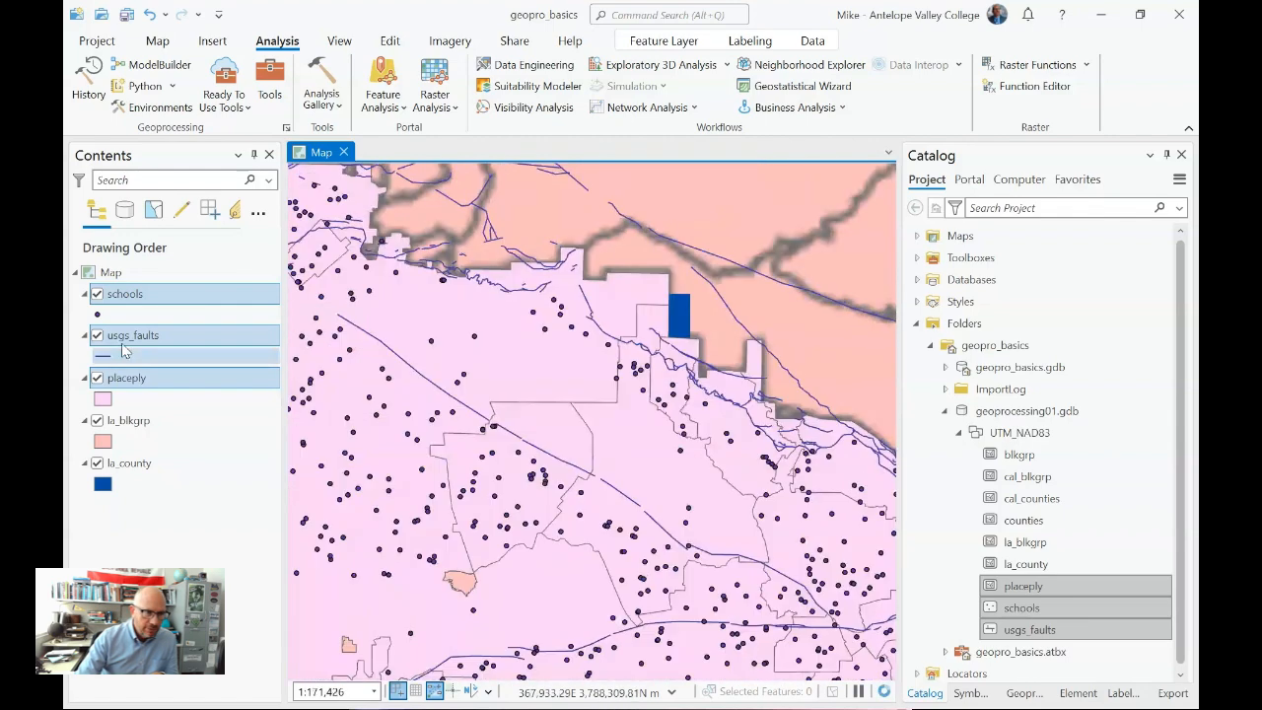
pyautogui.click(97, 293)
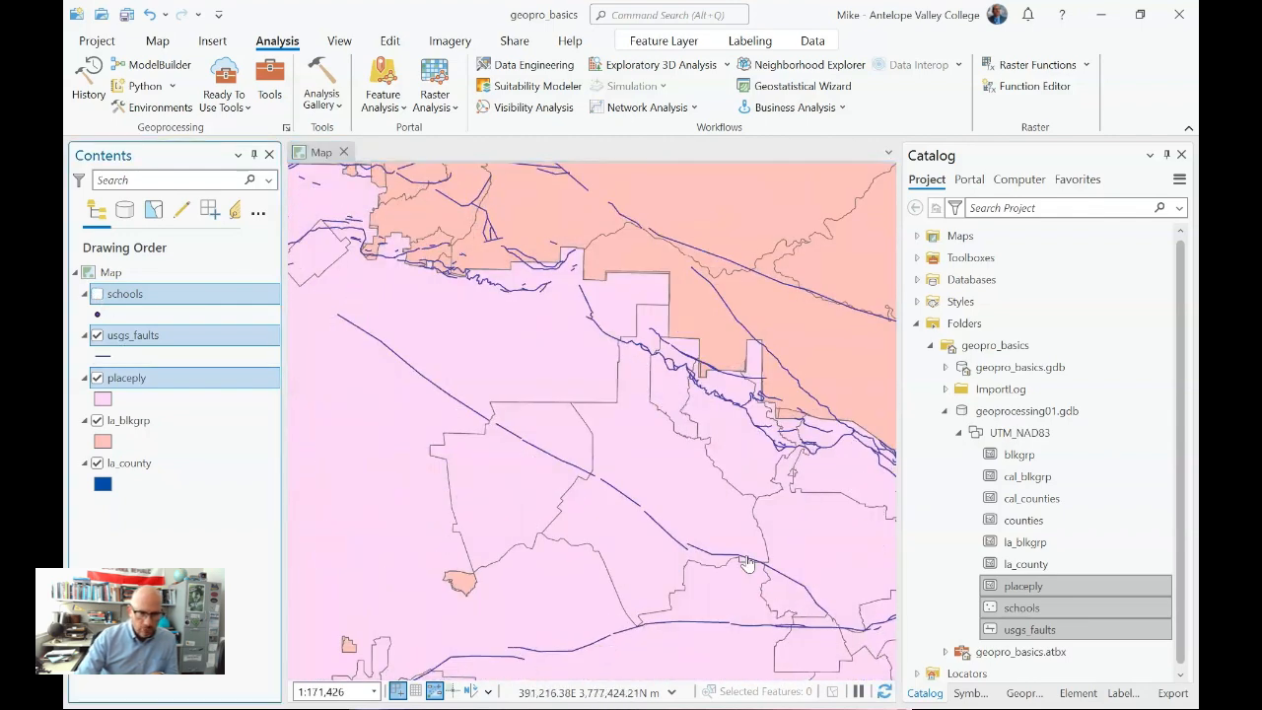
pyautogui.click(652, 458)
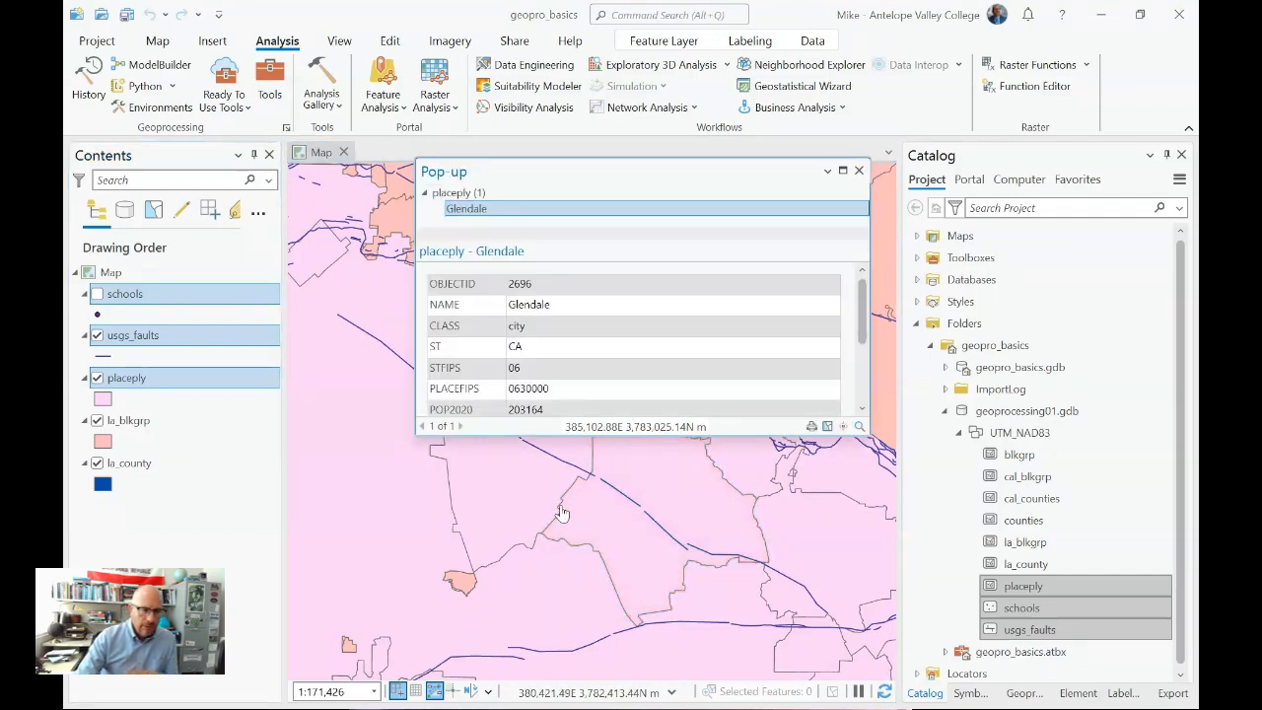
pyautogui.click(369, 498)
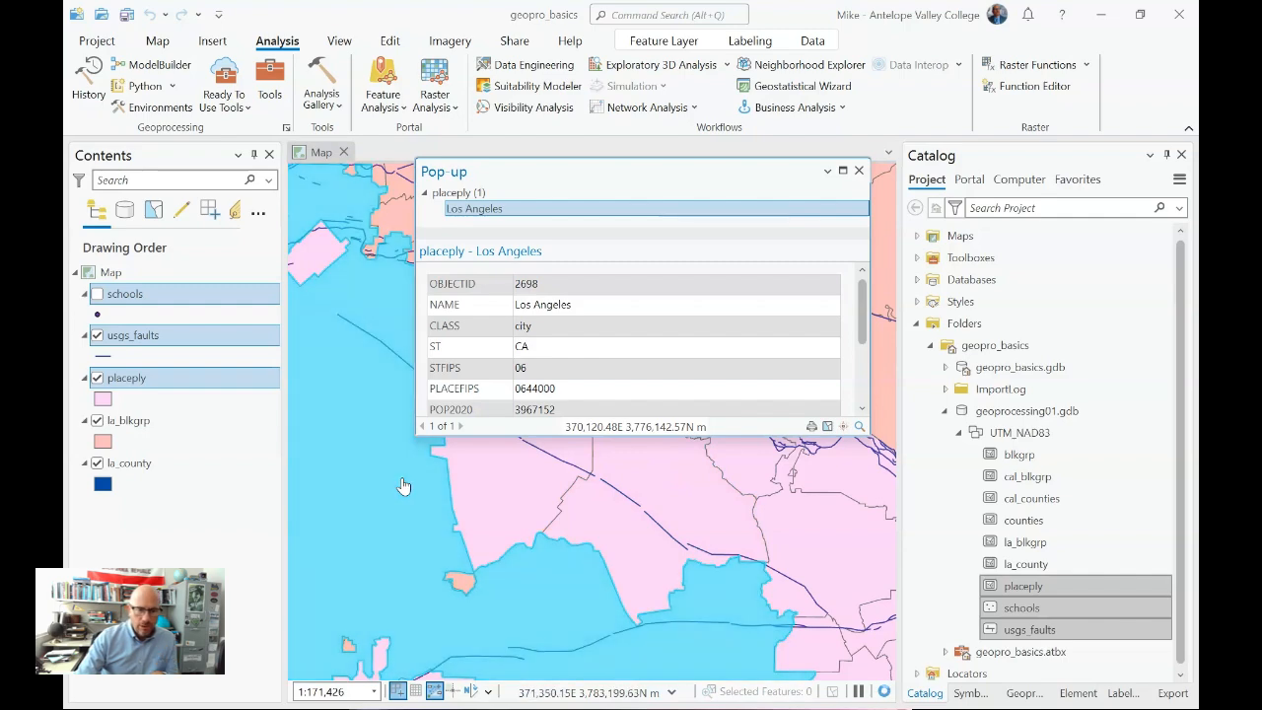
pyautogui.click(535, 507)
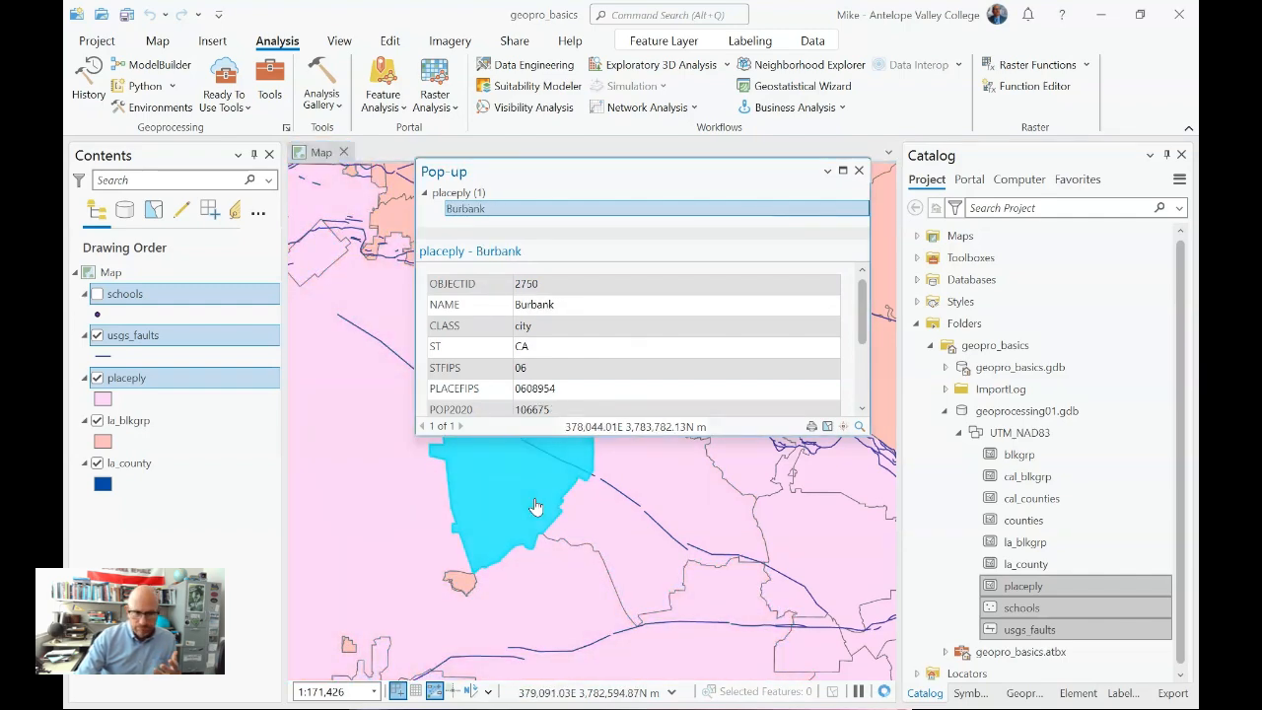
pyautogui.click(858, 170)
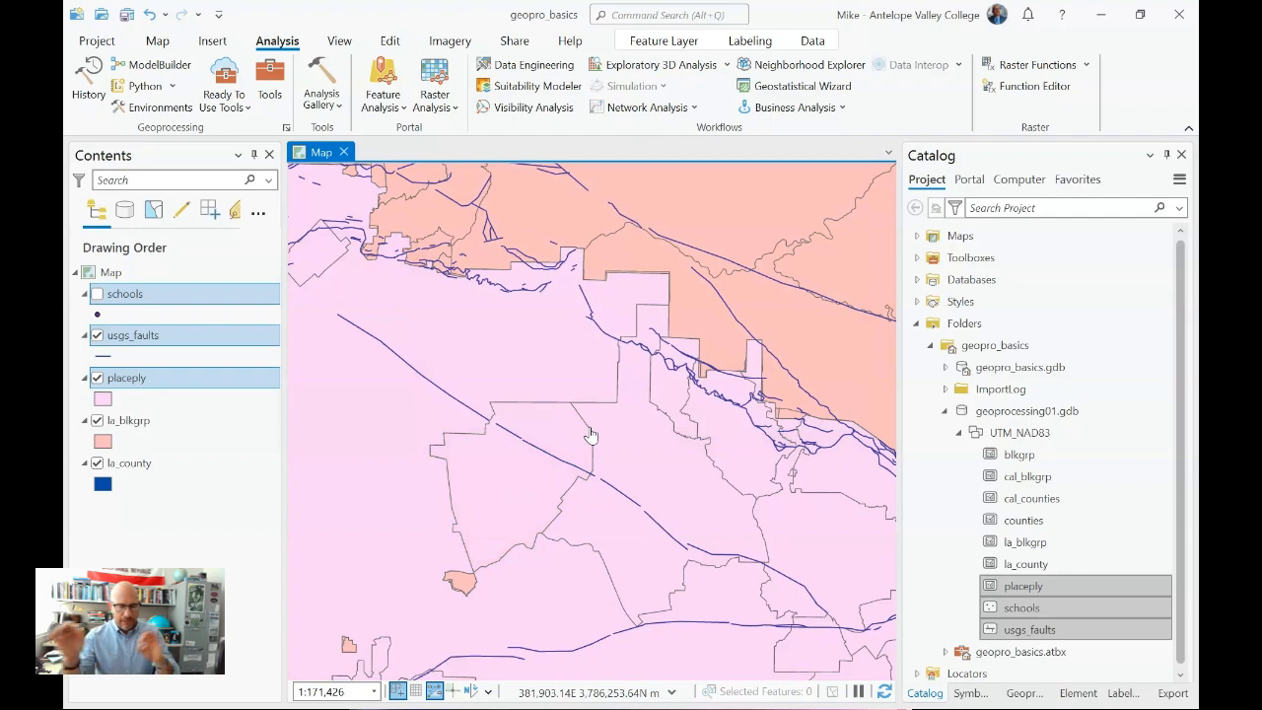
# - Show the schools layer again with only la_blkgrp selected among the layers, and save the project
pyautogui.scroll(-2, 571, 422)
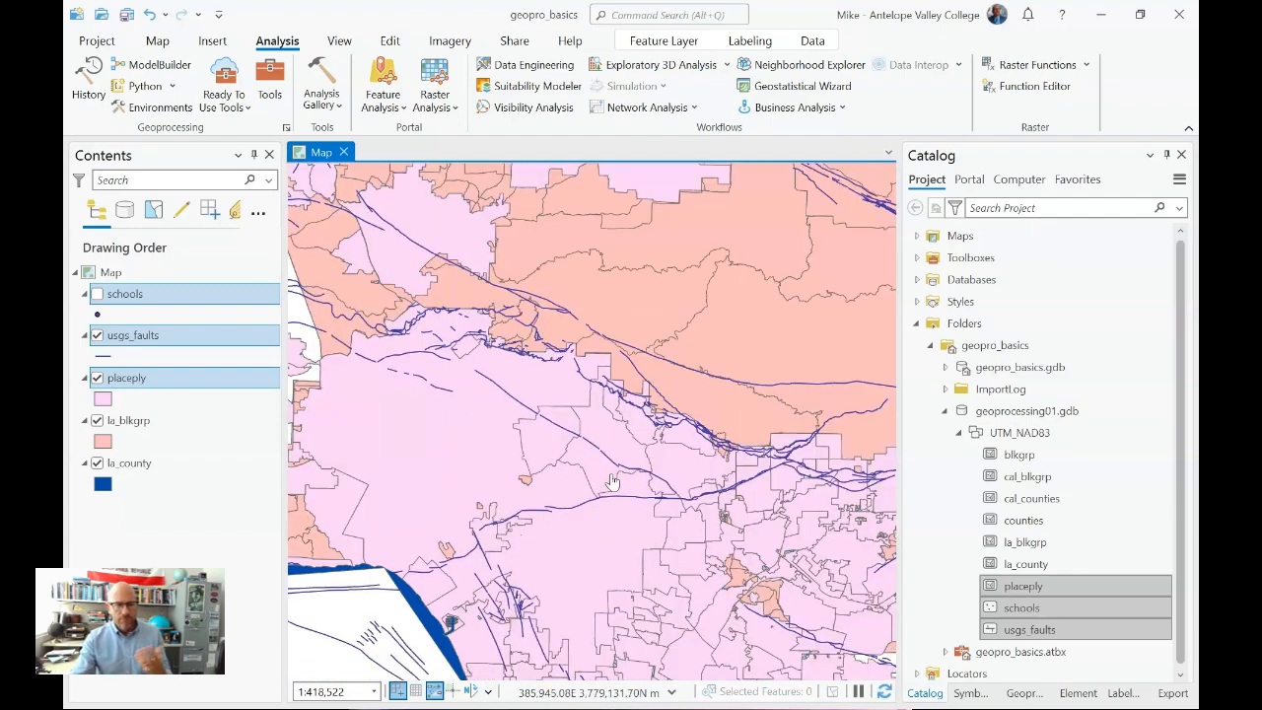
pyautogui.scroll(-2, 619, 481)
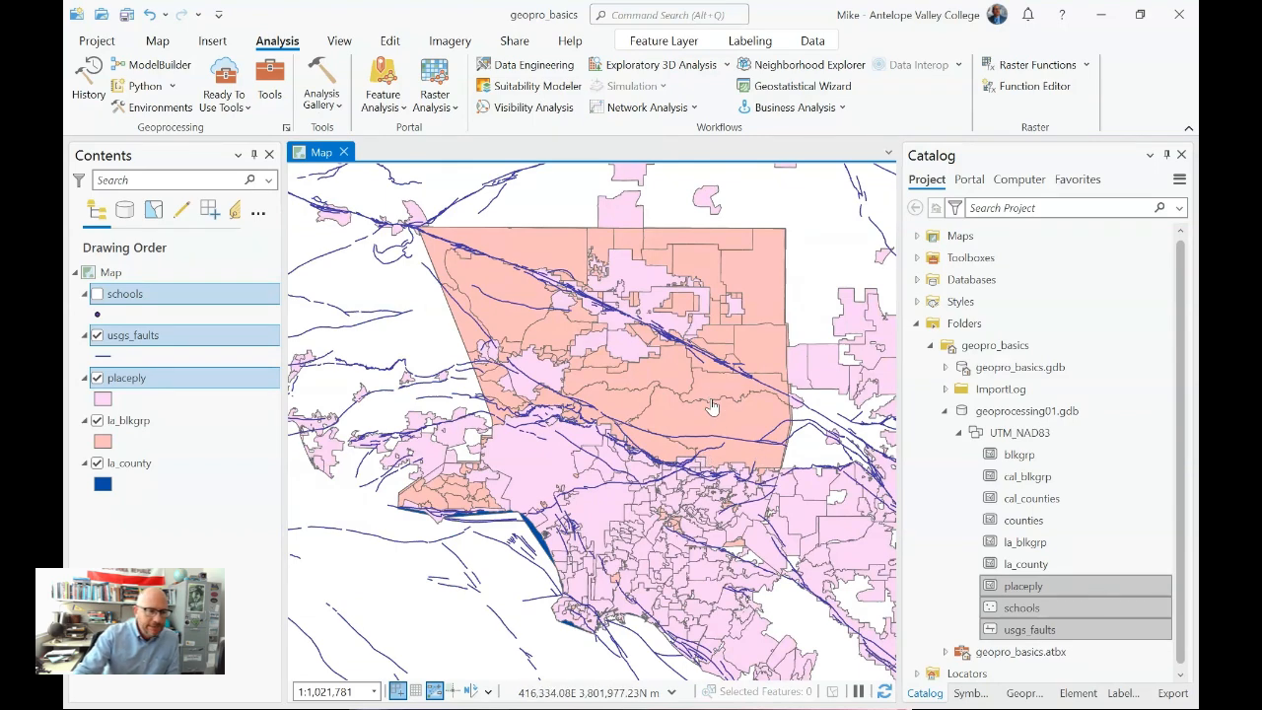
pyautogui.click(212, 539)
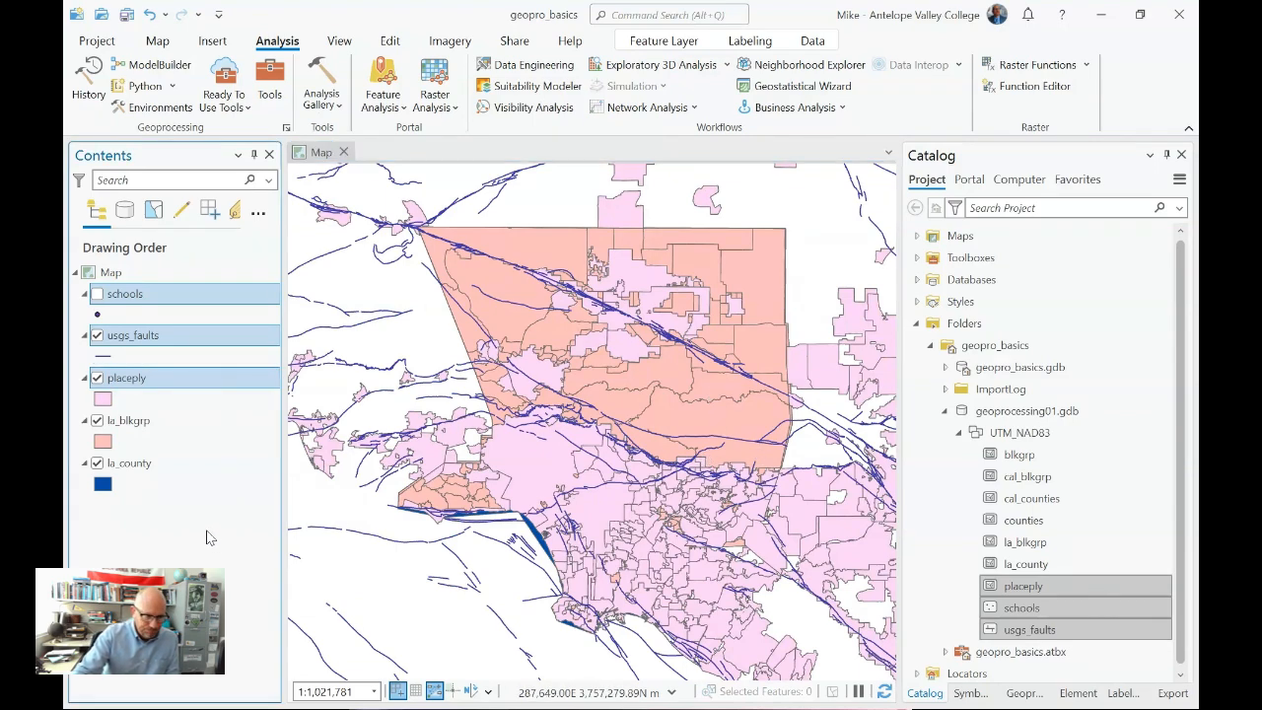
pyautogui.click(116, 423)
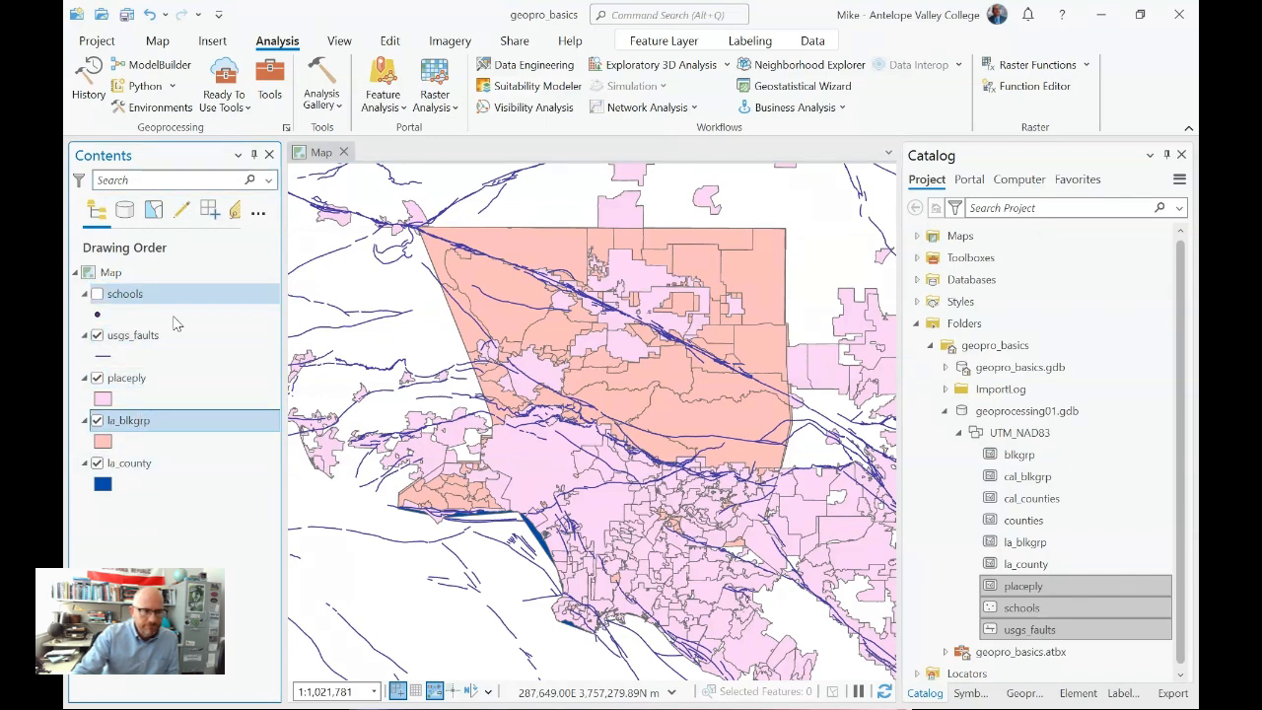
pyautogui.click(98, 295)
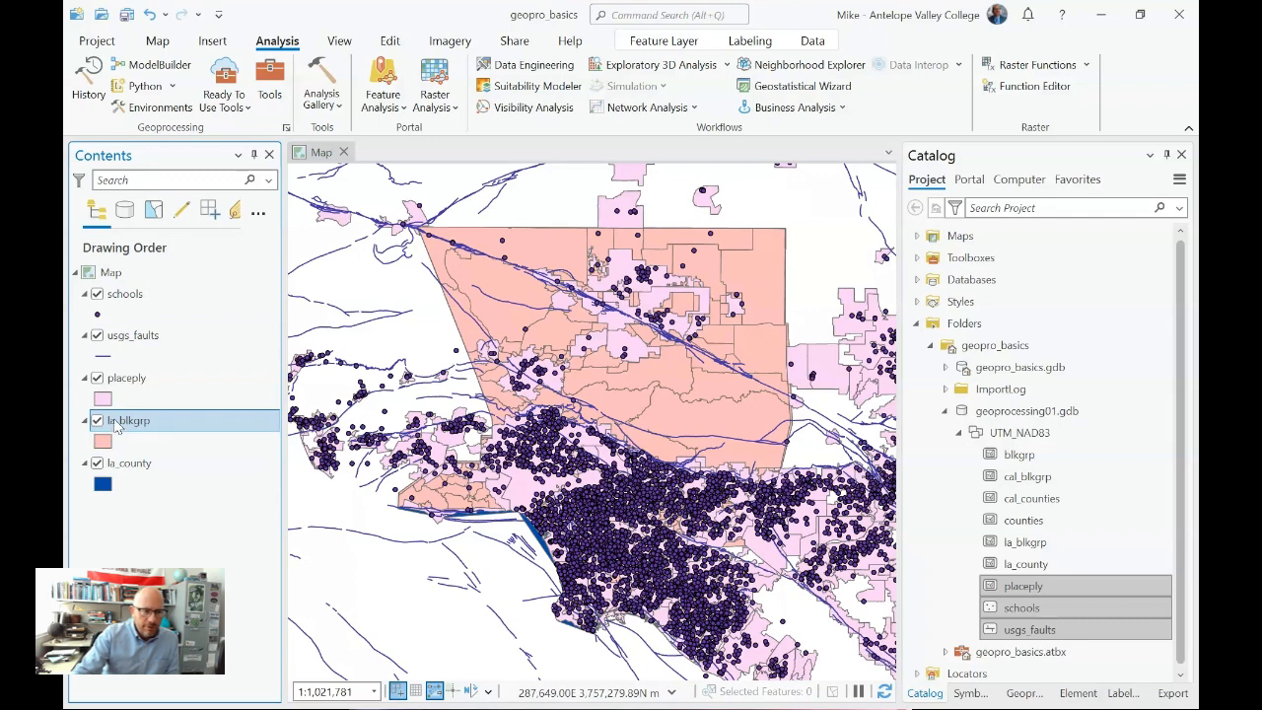
pyautogui.click(126, 16)
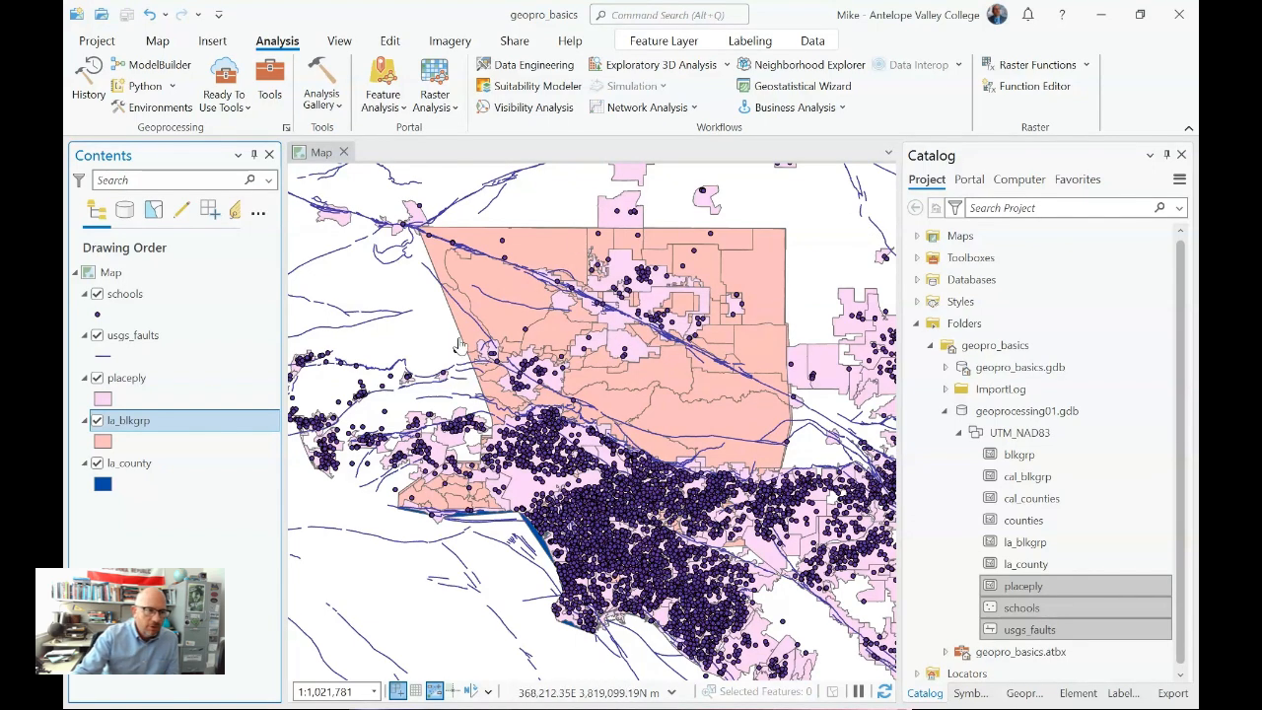
# - Set the scratch workspace environment to the UTM_NAD83 feature dataset in geoprocessing01.gdb and save the project
pyautogui.click(175, 113)
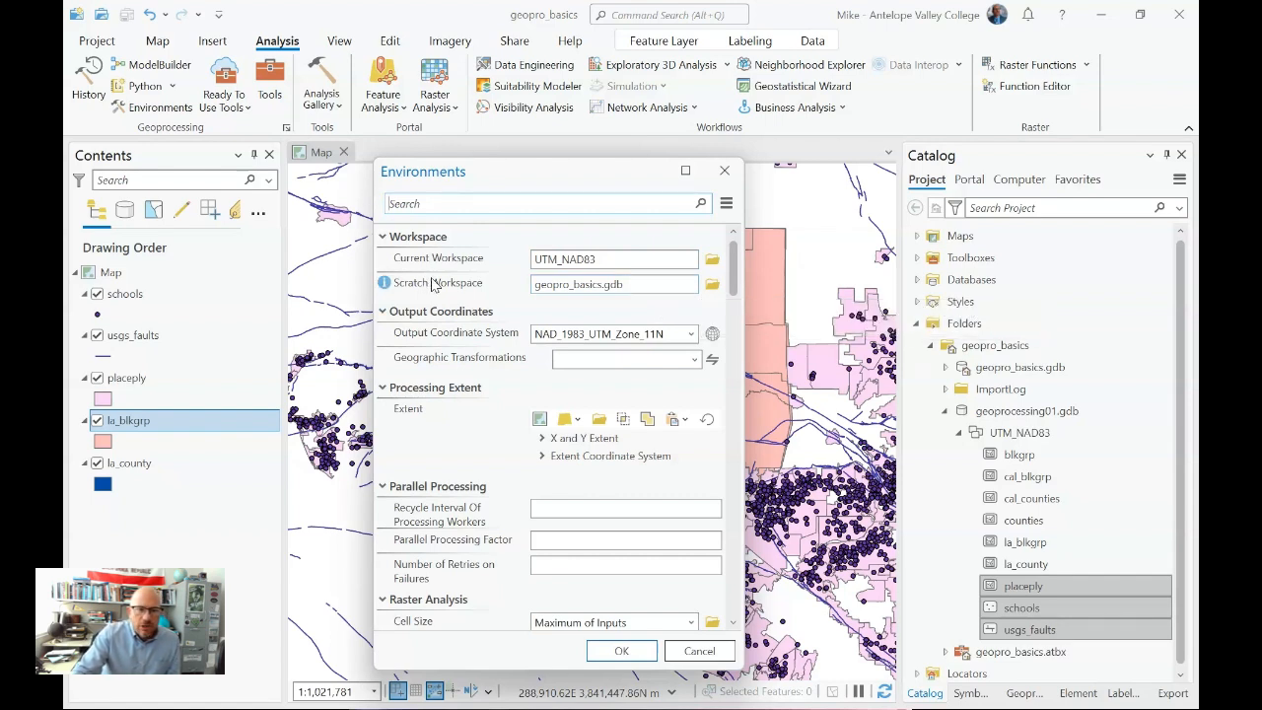
pyautogui.click(659, 285)
pyautogui.click(712, 285)
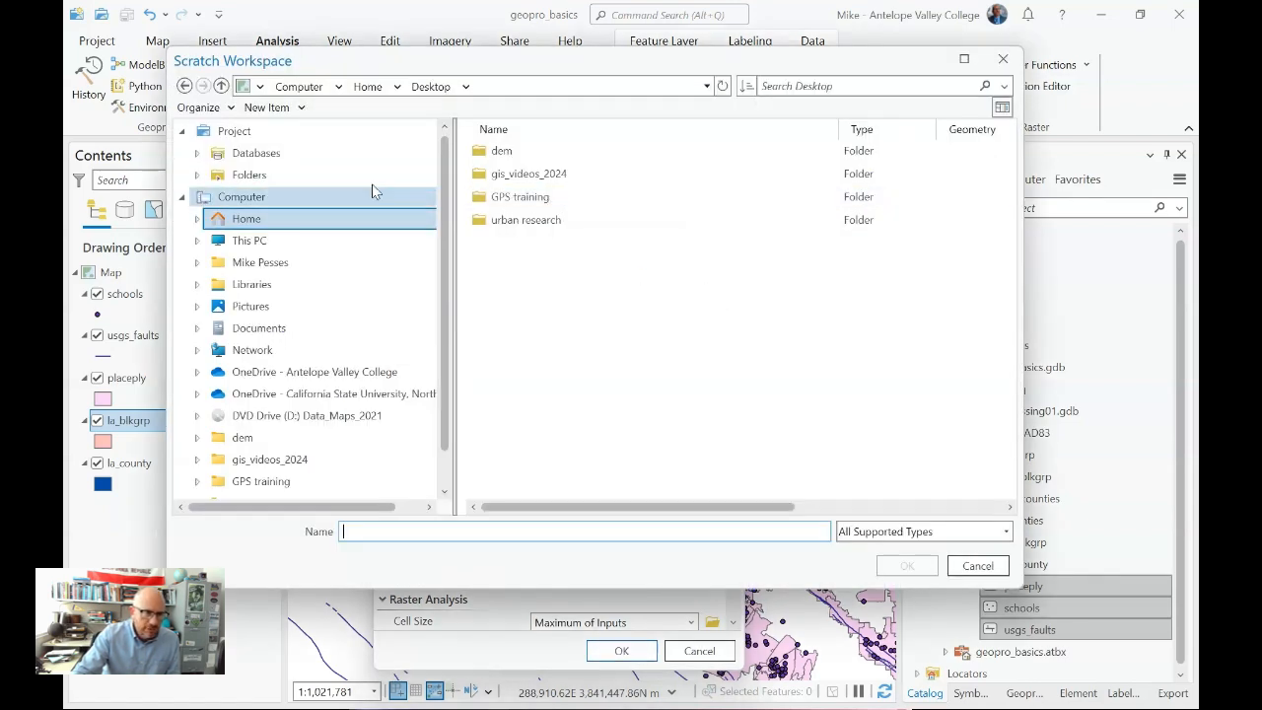
pyautogui.click(306, 175)
pyautogui.doubleClick(548, 153)
pyautogui.doubleClick(547, 196)
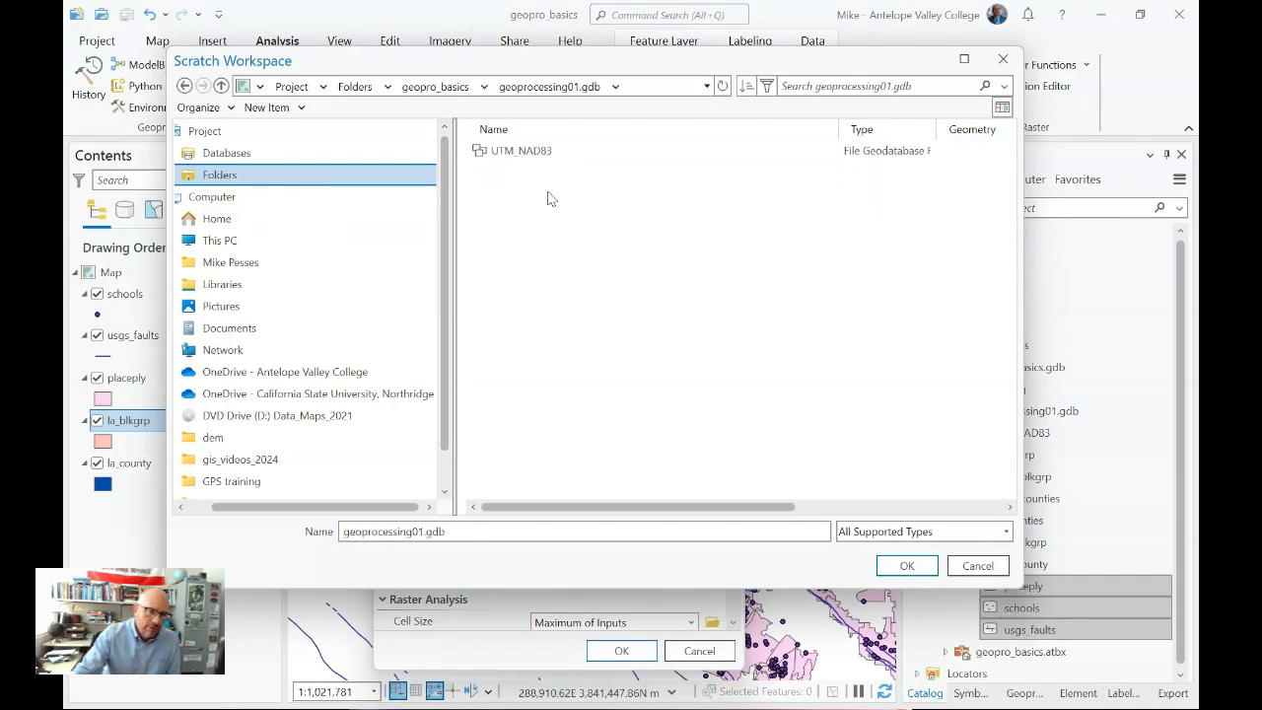
pyautogui.click(529, 154)
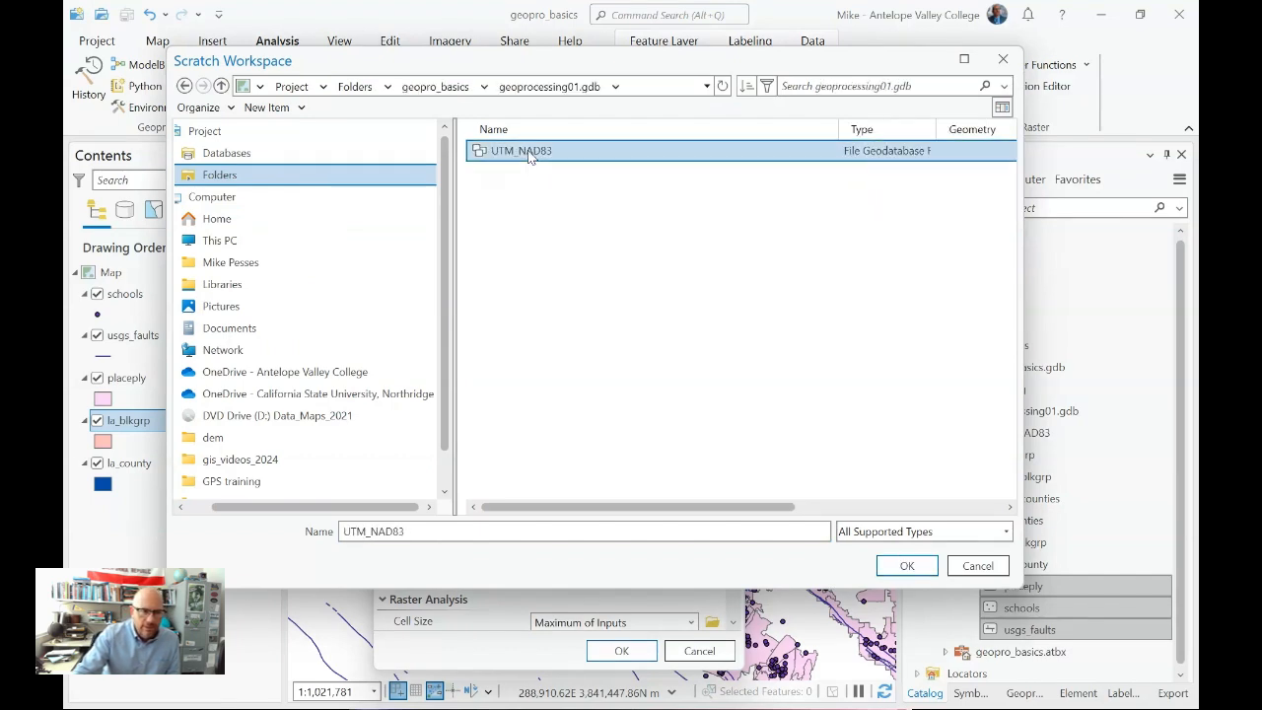
pyautogui.click(903, 566)
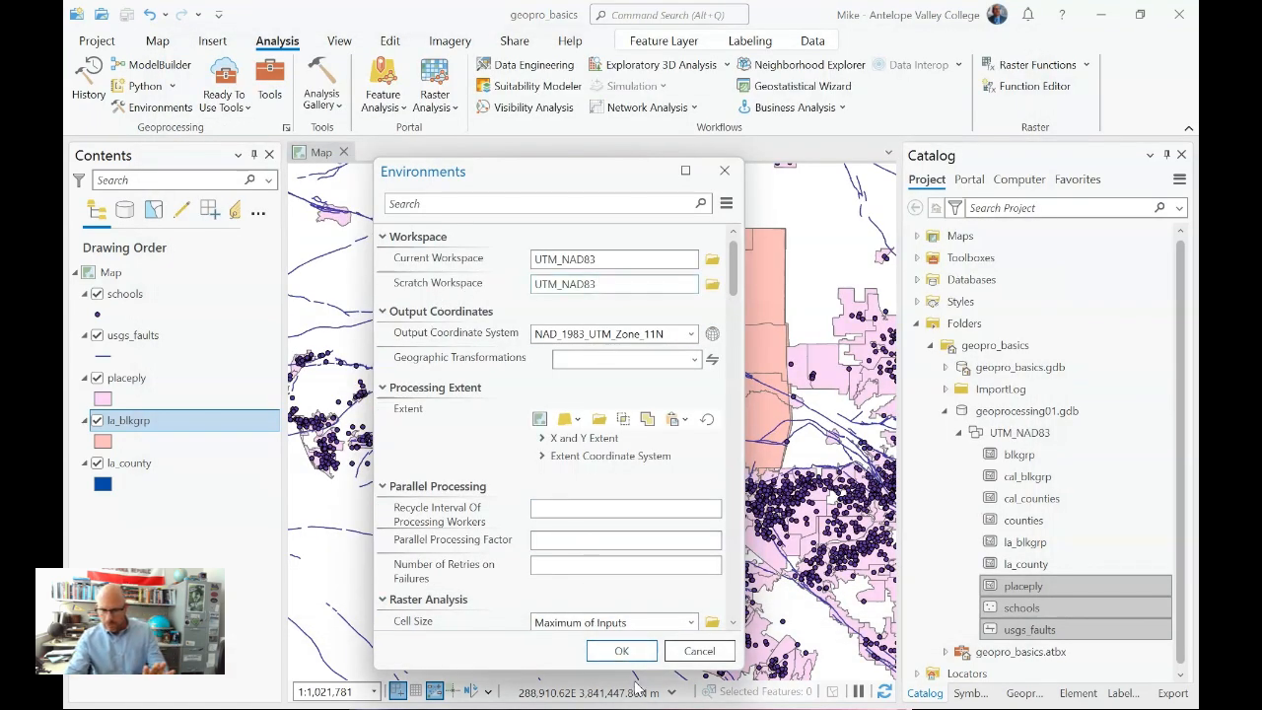
pyautogui.click(637, 649)
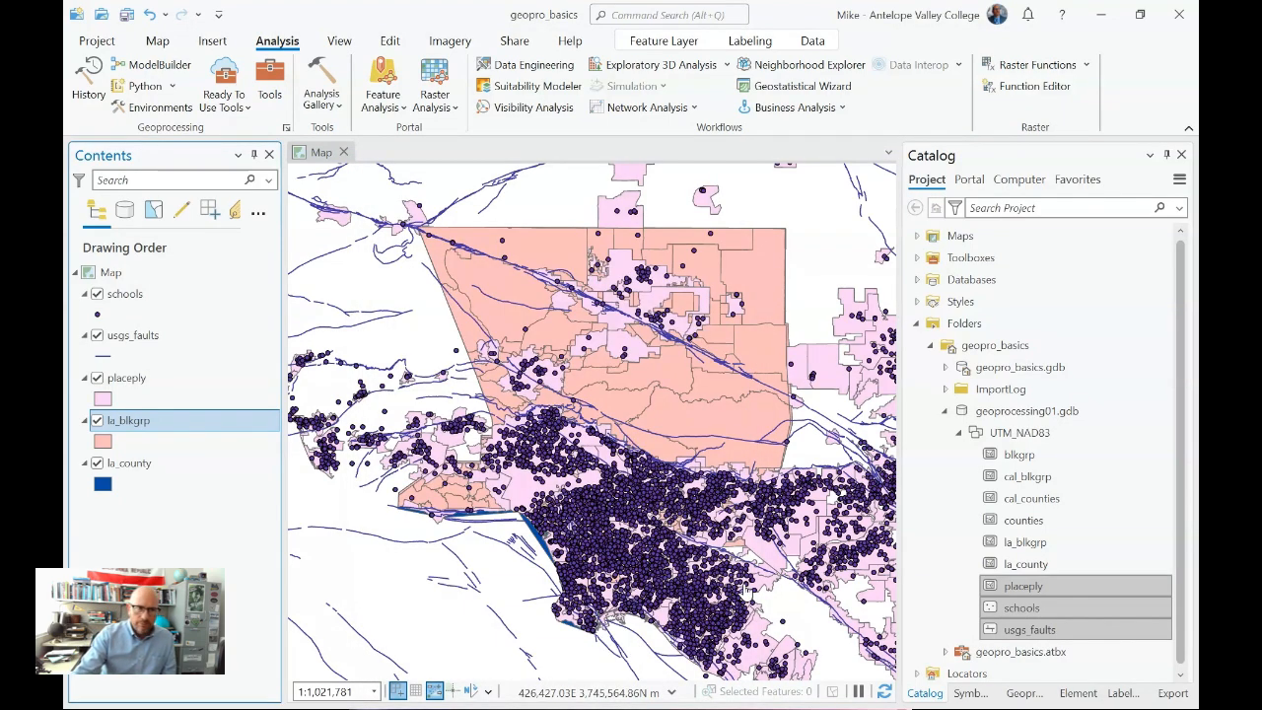
pyautogui.click(127, 15)
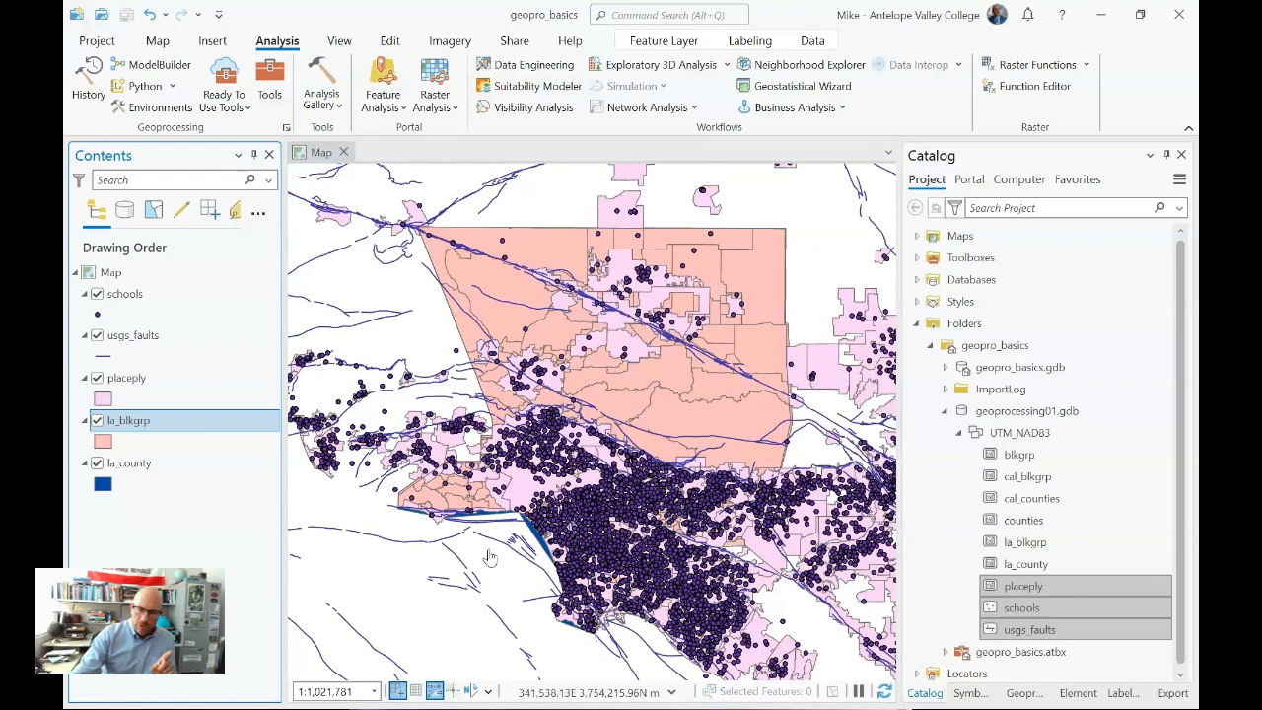
# - Set the Clip tool's input features to the schools layer
pyautogui.click(1023, 693)
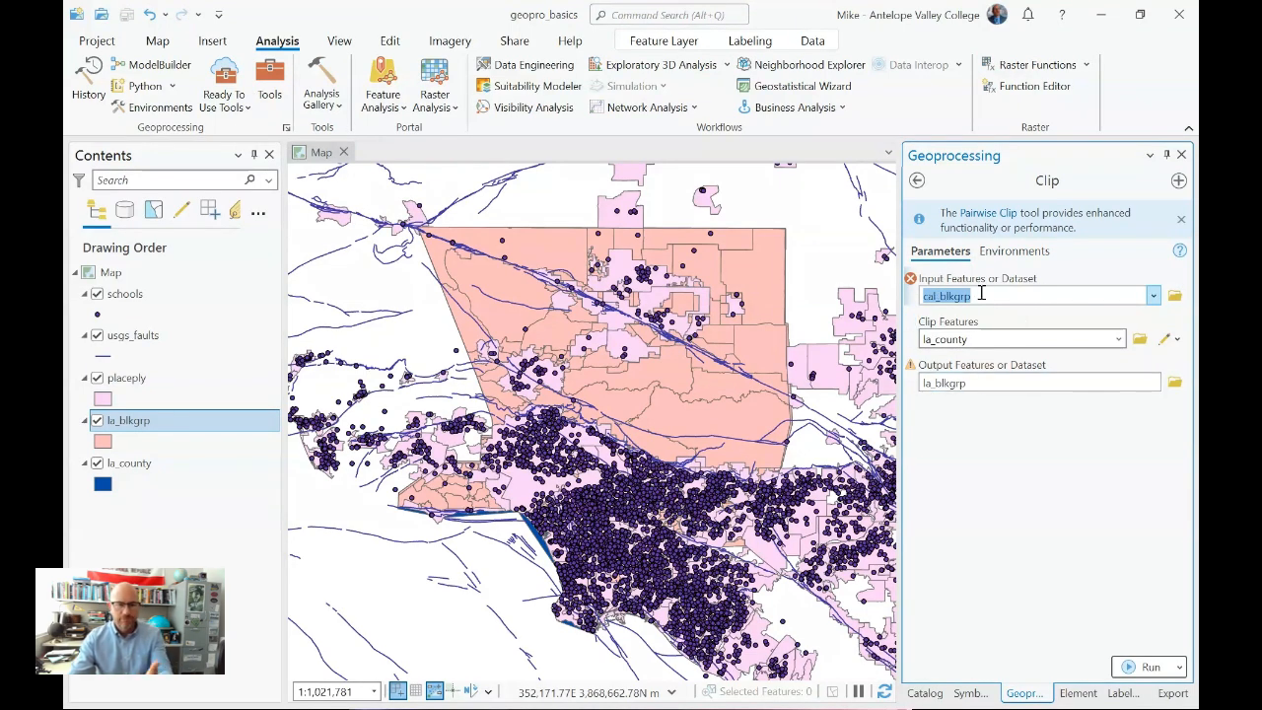
pyautogui.click(1153, 296)
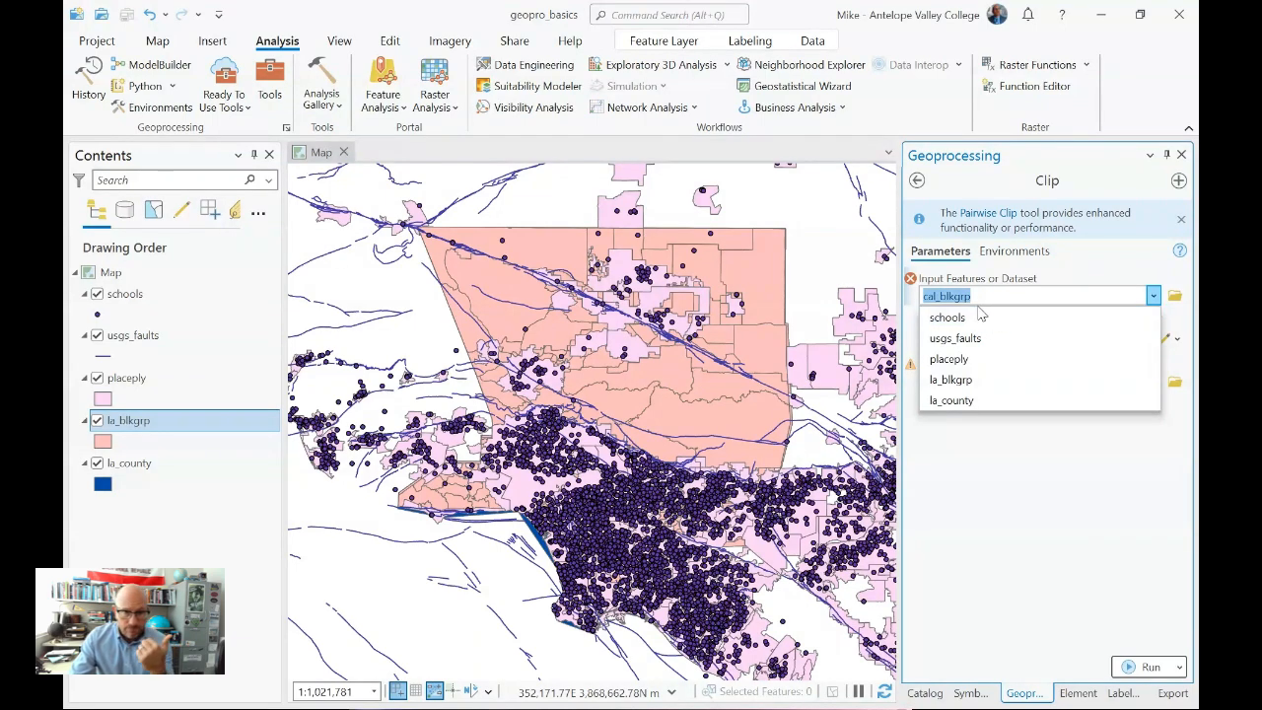
pyautogui.click(1009, 535)
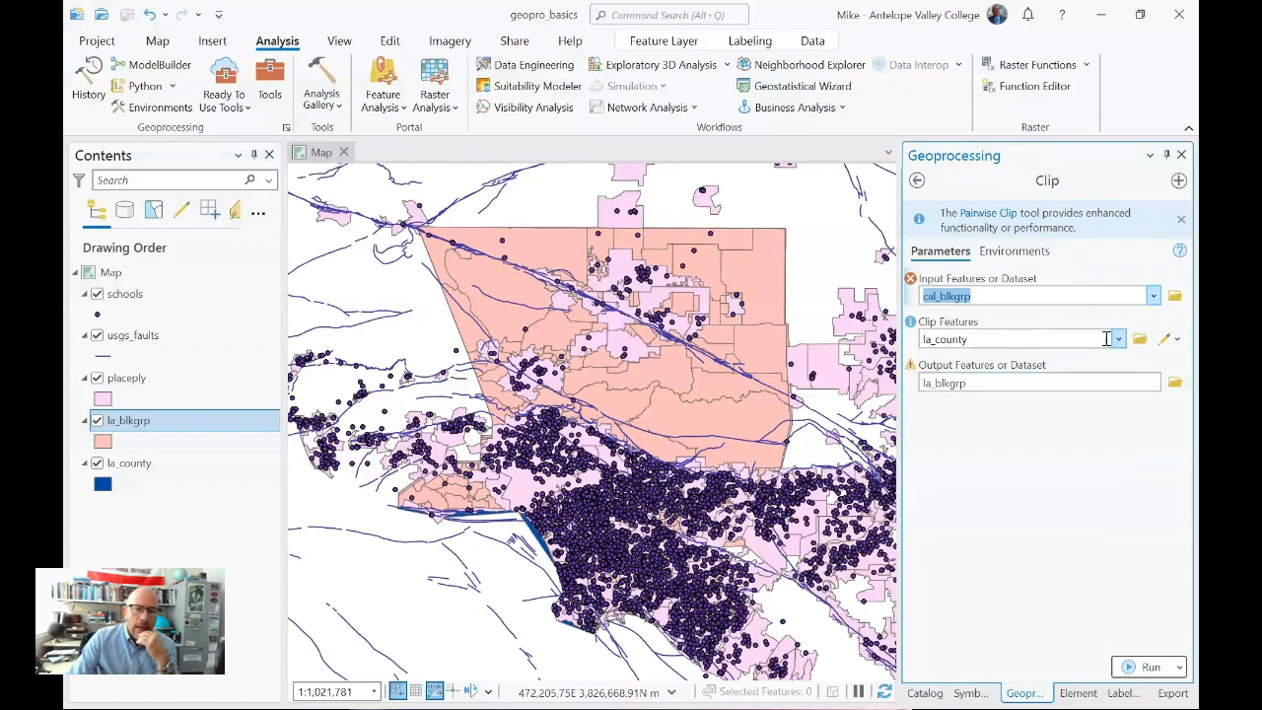
pyautogui.click(1154, 295)
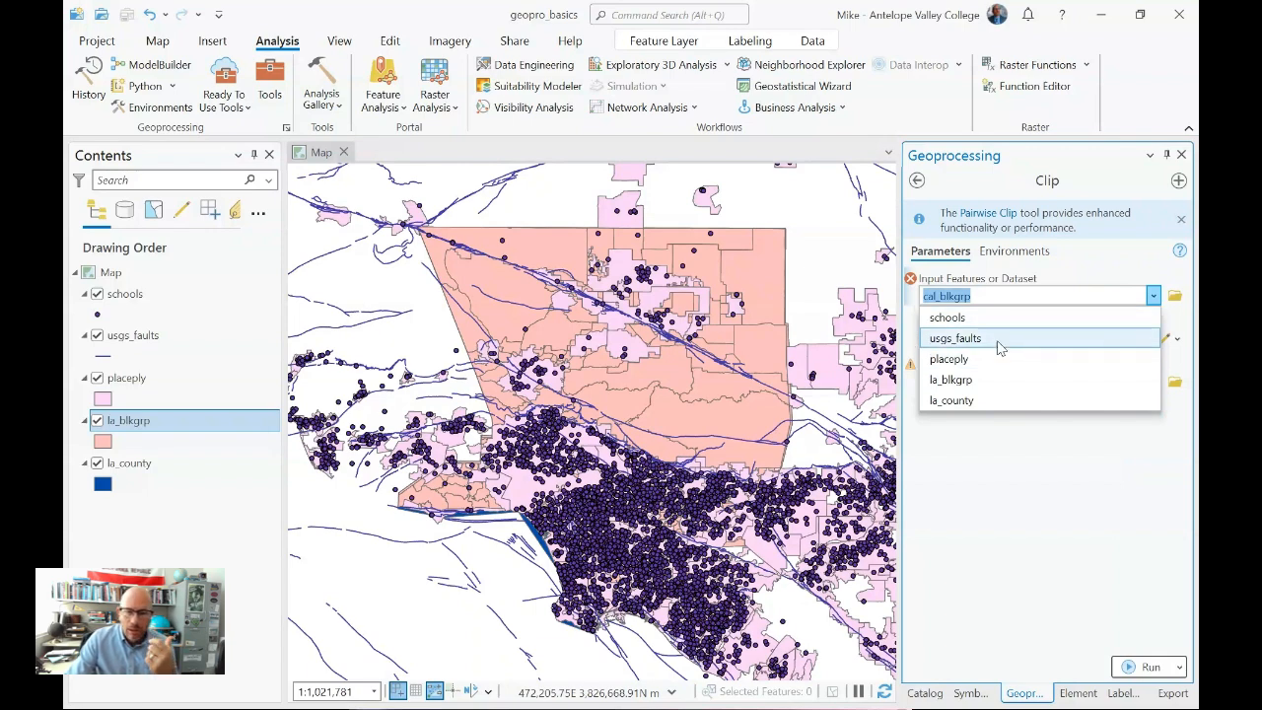
pyautogui.click(980, 317)
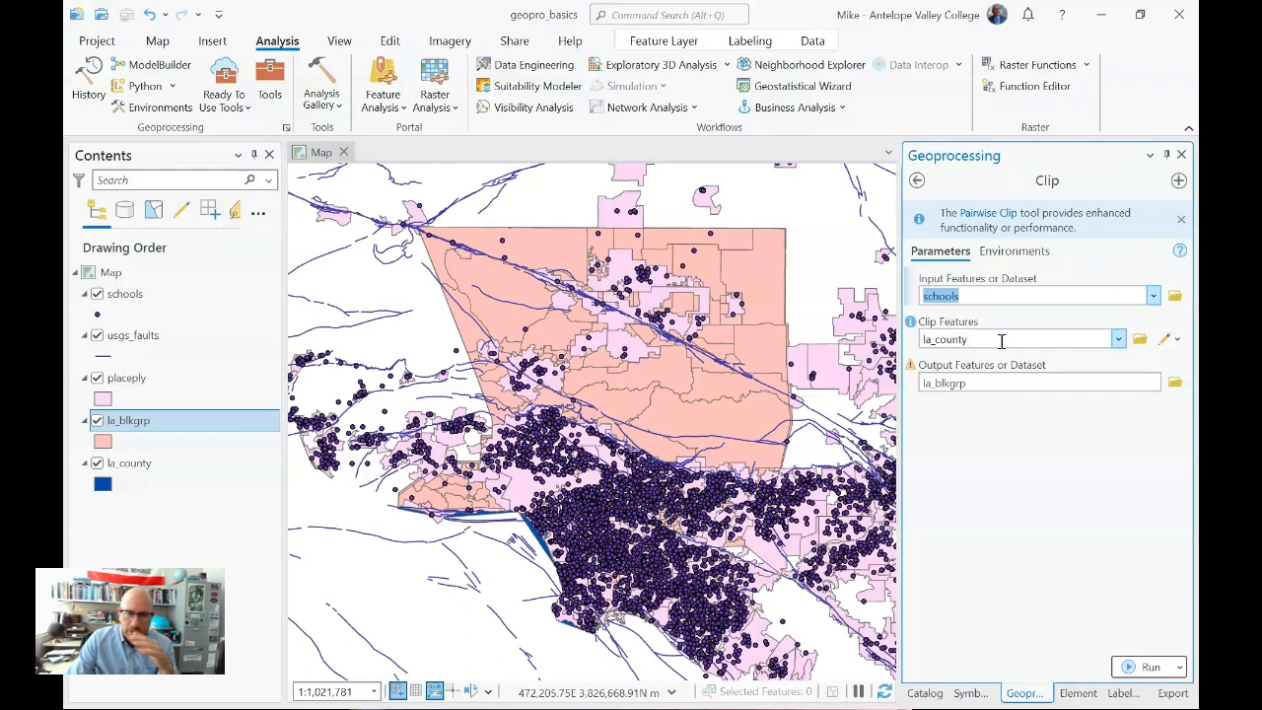
# - Rename the Clip output feature class to la_schools within the UTM_NAD83 dataset
pyautogui.click(987, 382)
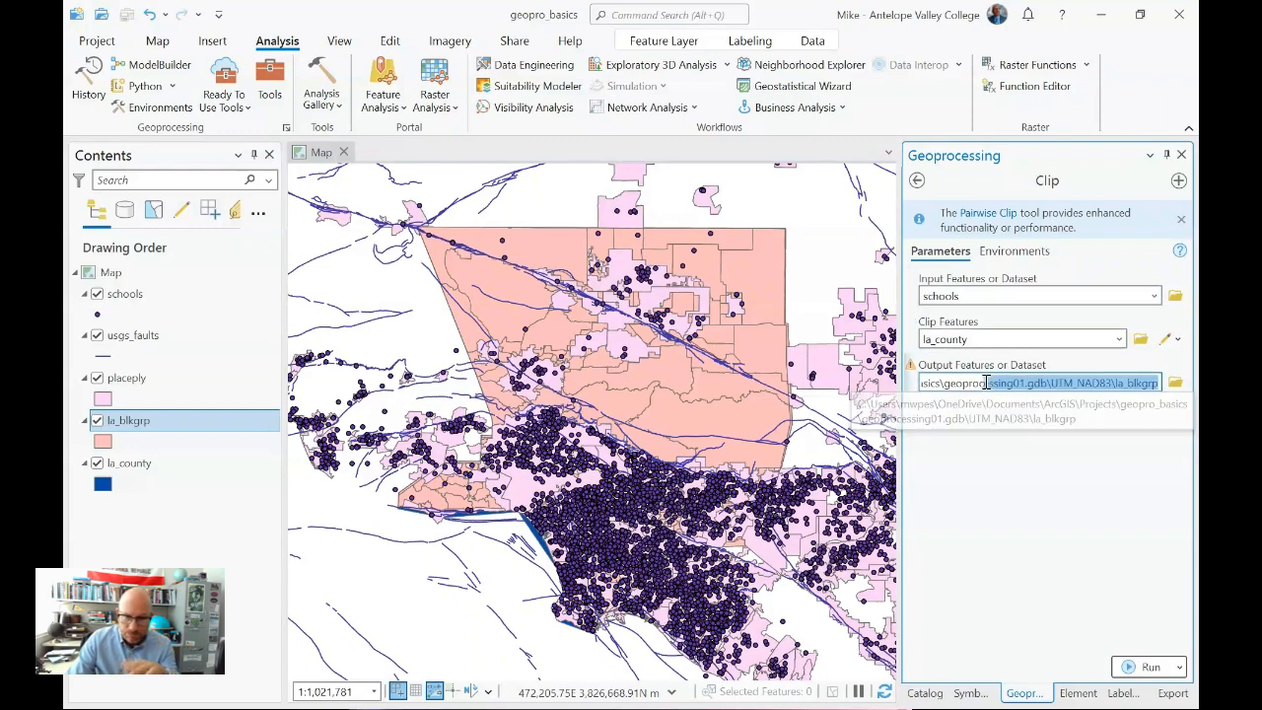
pyautogui.click(1092, 384)
pyautogui.moveTo(1116, 384); pyautogui.dragTo(1163, 389)
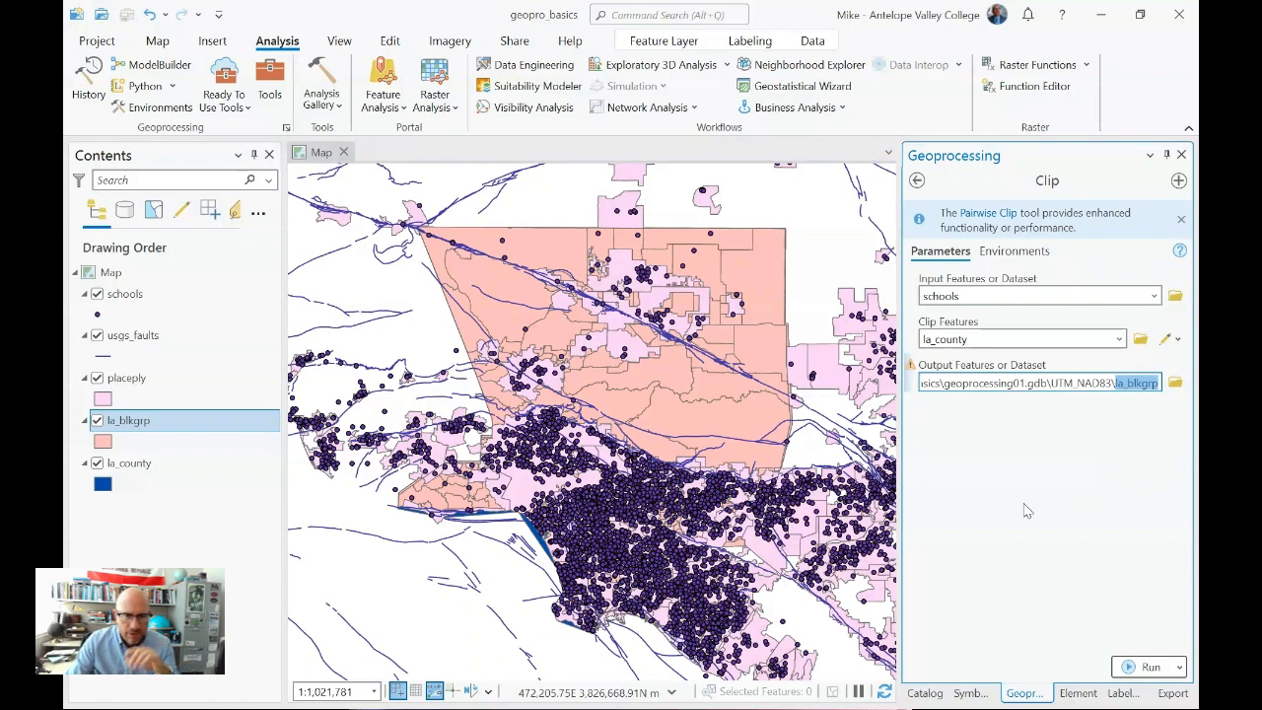
pyautogui.write('la_schools')
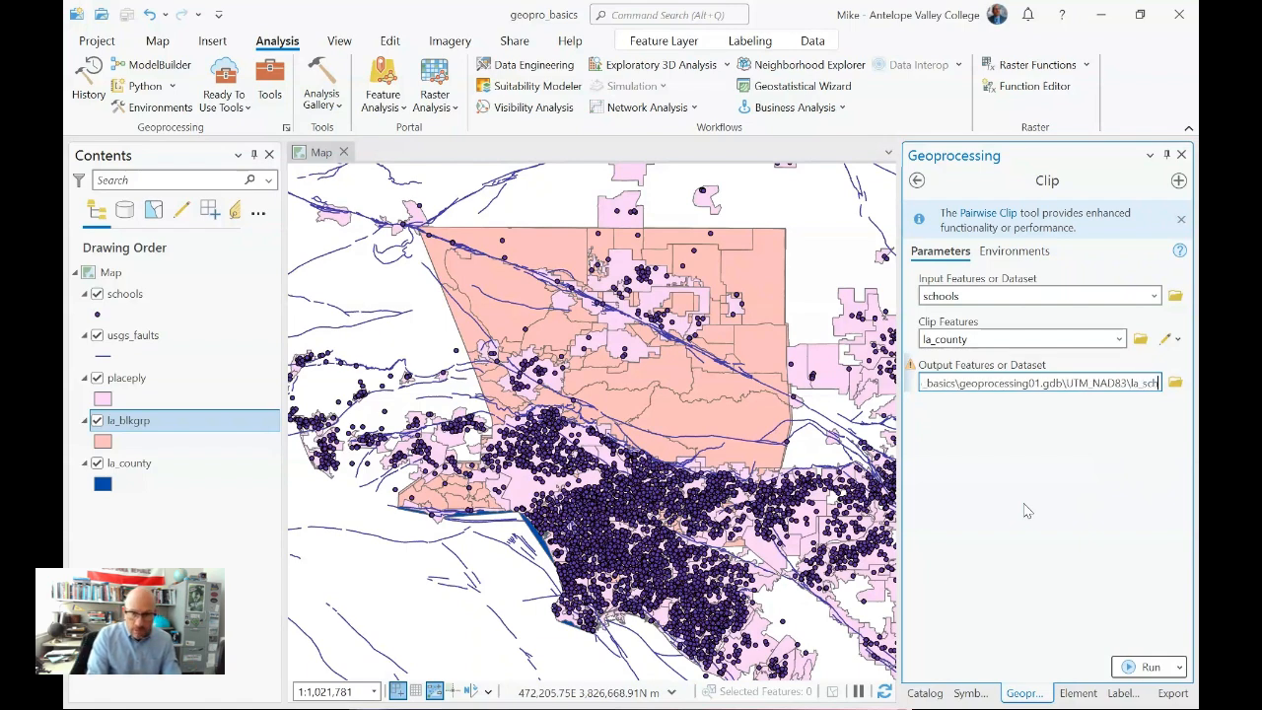
pyautogui.click(1050, 501)
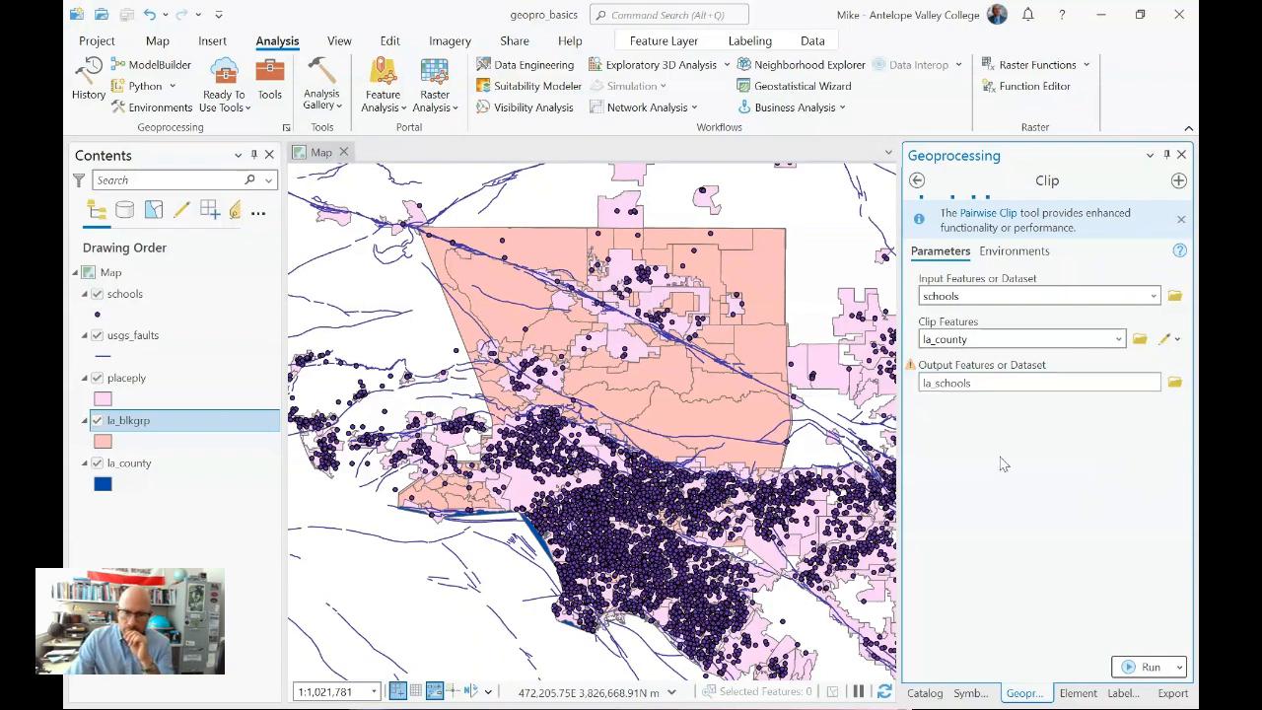